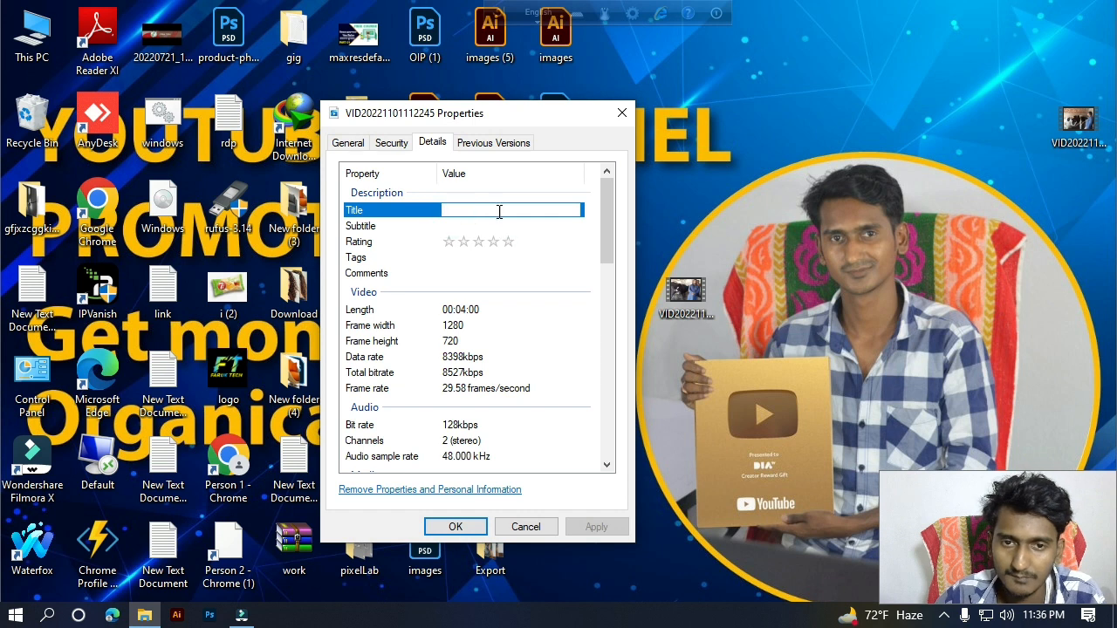
{"action": "left_click", "coordinate": [499, 210]}
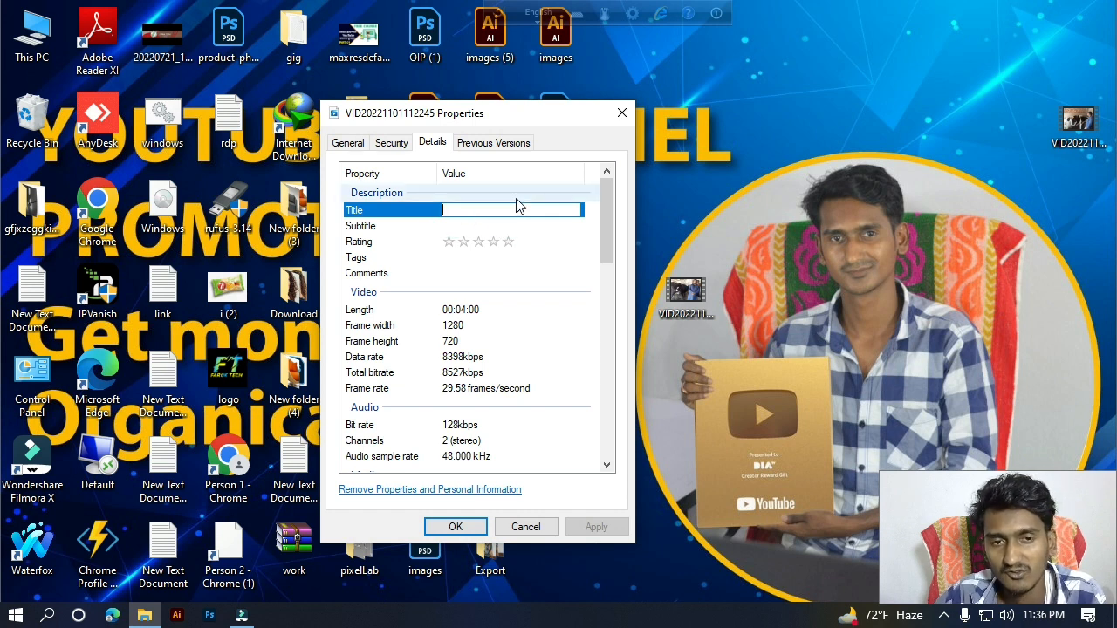
{"action": "left_click", "coordinate": [499, 207]}
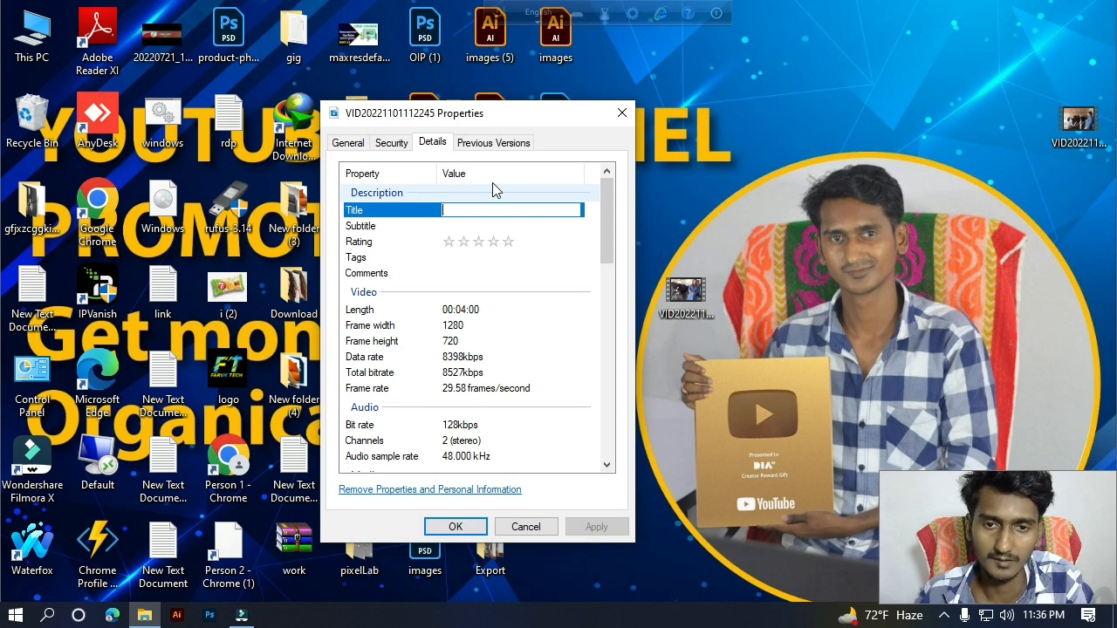
{"action": "double_click", "coordinate": [682, 306]}
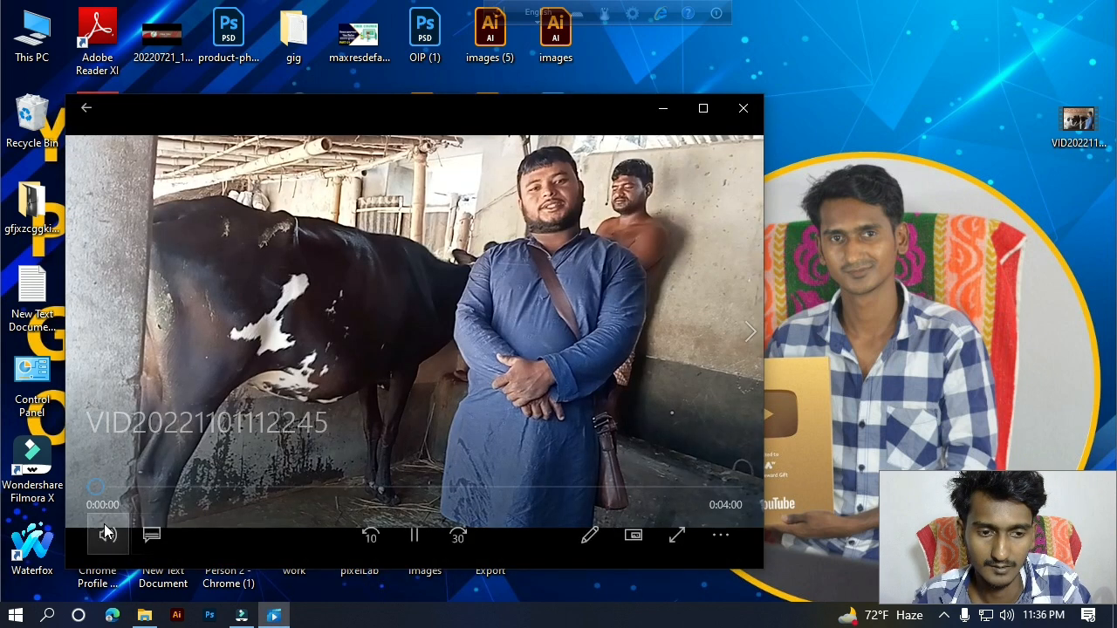
{"action": "left_click", "coordinate": [416, 538]}
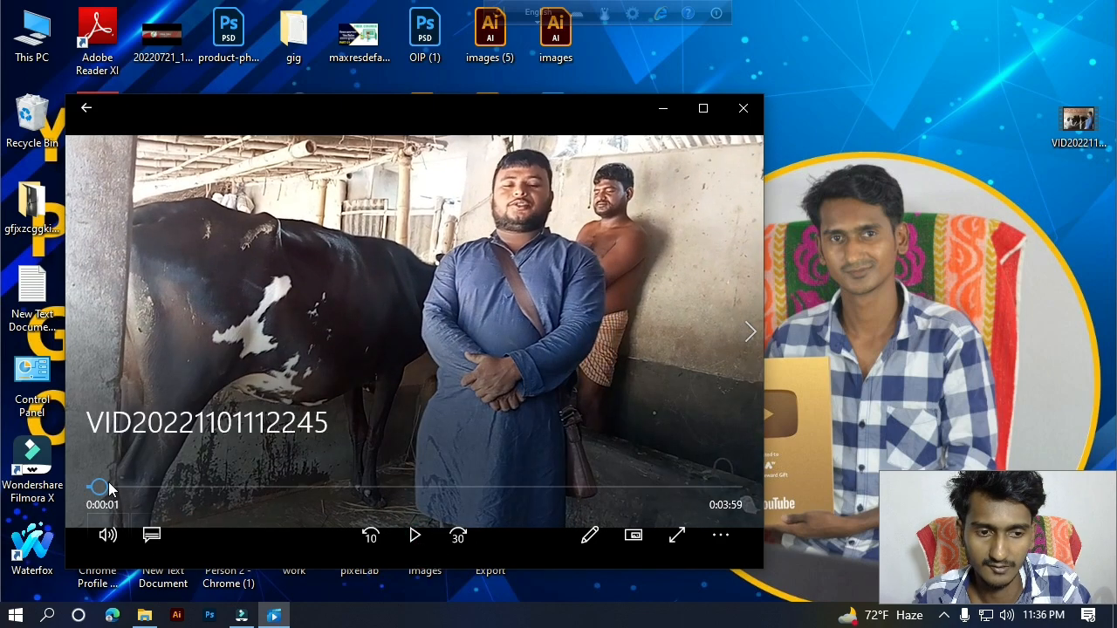
{"action": "left_click_drag", "start_coordinate": [109, 490], "coordinate": [473, 487]}
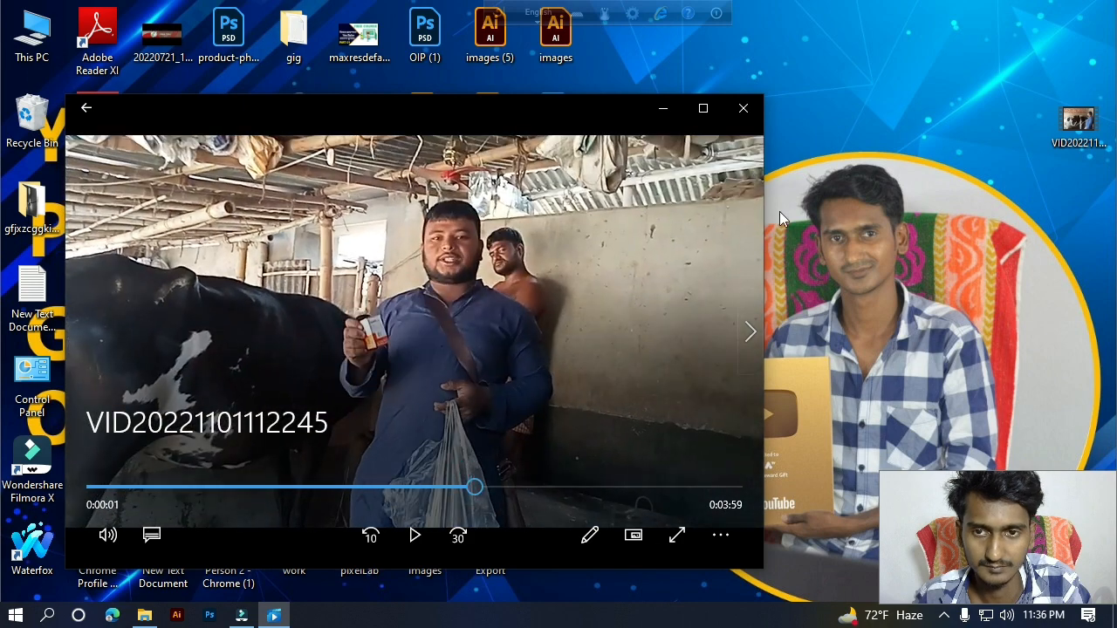
{"action": "left_click", "coordinate": [740, 108]}
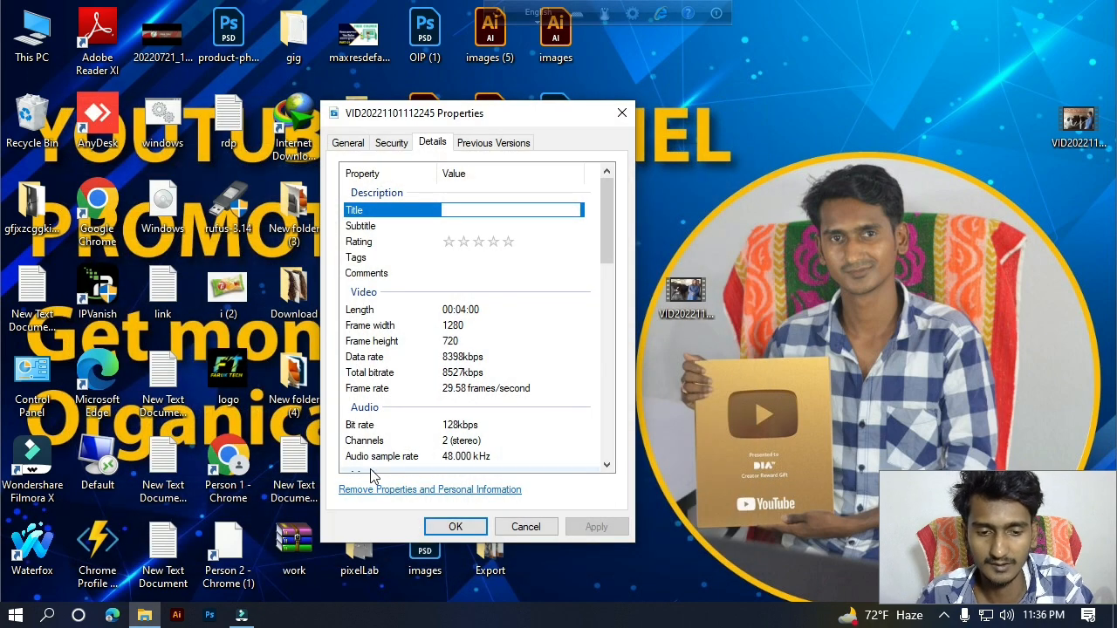
Step: Move the video's Properties window aside, then check the contents of the existing text document beside the Photoshop files and close it
{"action": "left_click", "coordinate": [480, 207]}
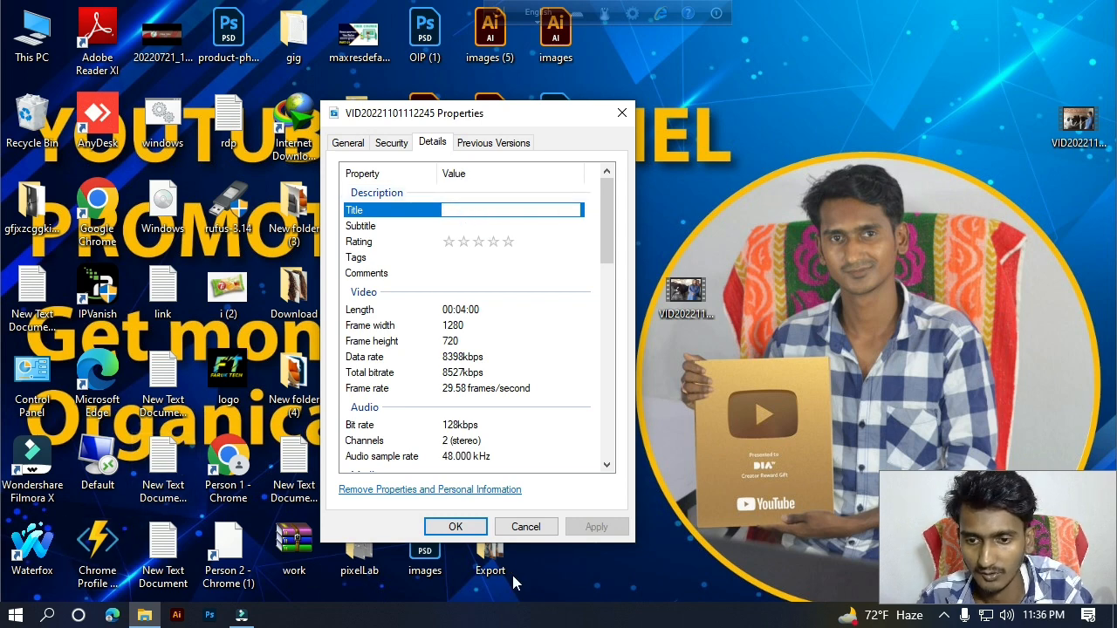
{"action": "left_click_drag", "start_coordinate": [501, 122], "coordinate": [366, 122]}
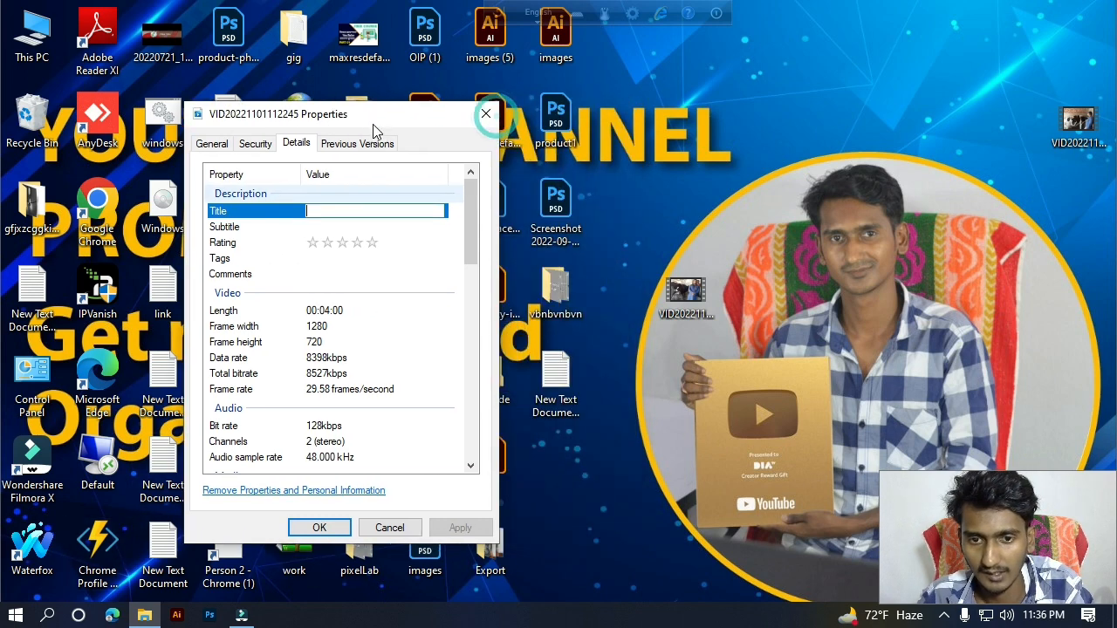
{"action": "double_click", "coordinate": [532, 383]}
{"action": "left_click", "coordinate": [422, 49]}
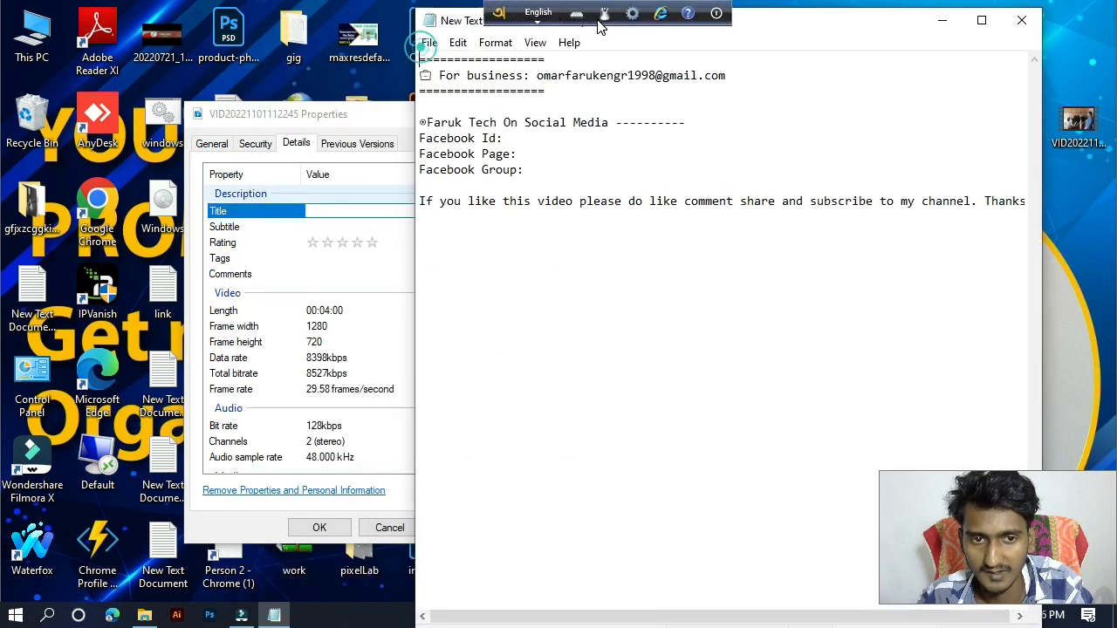
{"action": "left_click_drag", "start_coordinate": [598, 26], "coordinate": [581, 22]}
{"action": "left_click", "coordinate": [412, 39]}
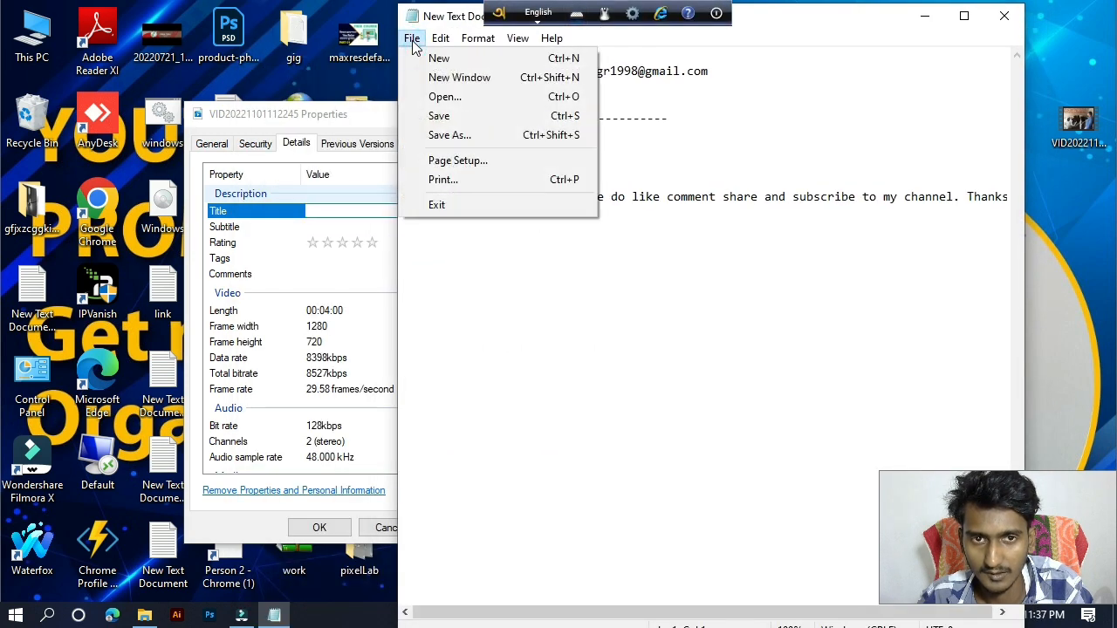
{"action": "left_click", "coordinate": [412, 38]}
{"action": "left_click", "coordinate": [579, 350]}
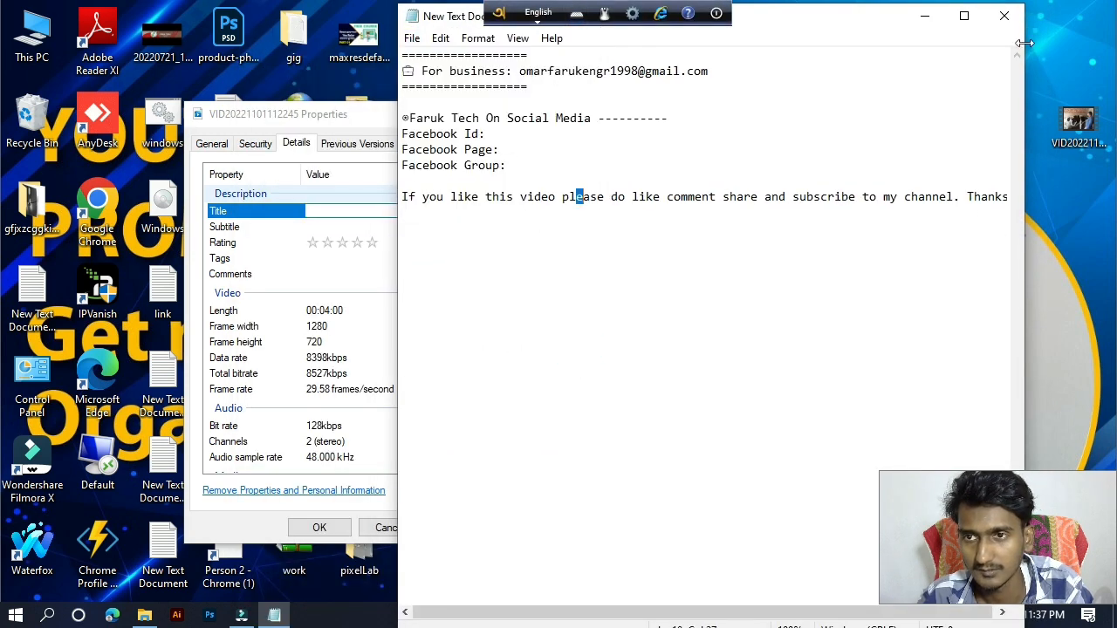
{"action": "left_click", "coordinate": [993, 22]}
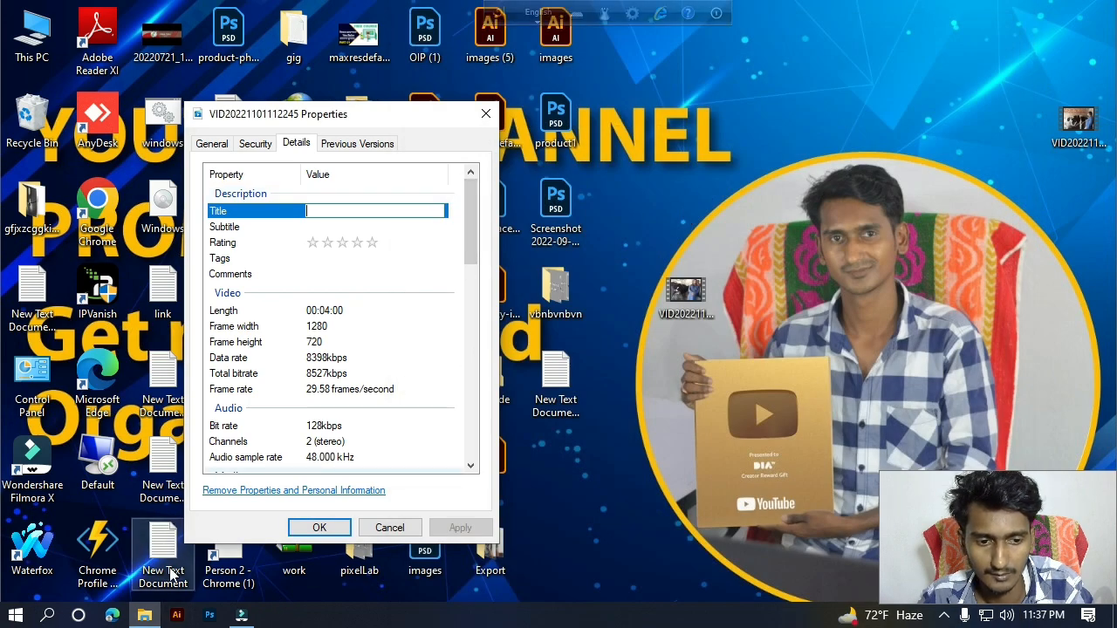
Step: Check the contents of the desktop file named New Text Document and close it
{"action": "double_click", "coordinate": [163, 559]}
{"action": "scroll", "coordinate": [698, 261], "scroll_direction": "down", "scroll_amount": 1}
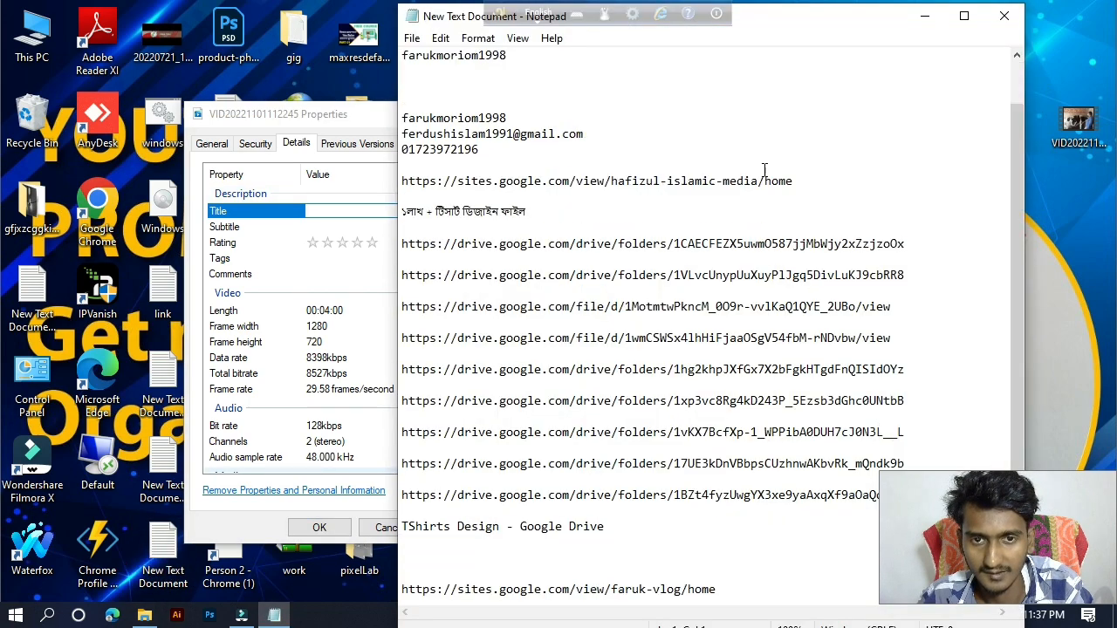
{"action": "left_click", "coordinate": [989, 17]}
Step: Create a new text document on the desktop with the default name, open it, and place its window beside the Properties window
{"action": "right_click", "coordinate": [608, 461]}
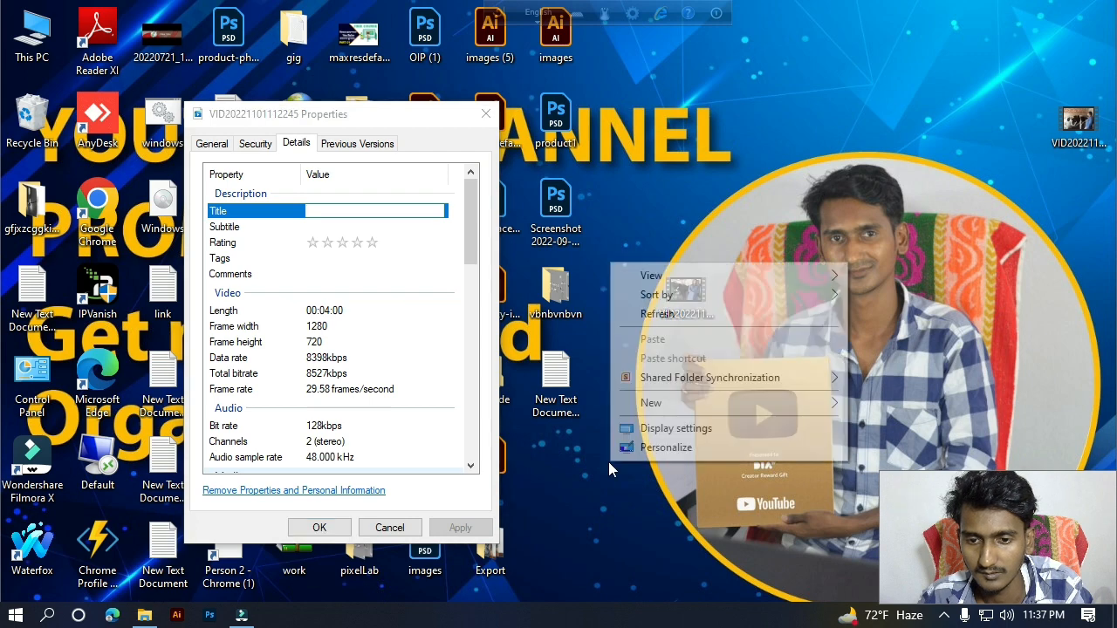
{"action": "mouse_move", "coordinate": [680, 404]}
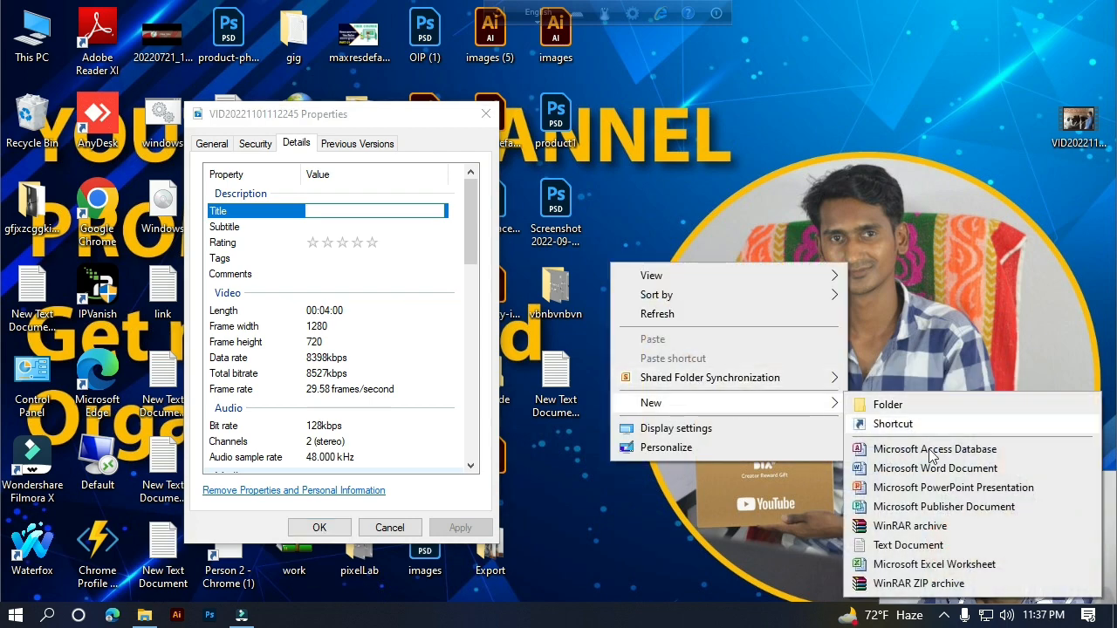
{"action": "left_click", "coordinate": [908, 546]}
{"action": "key", "text": "Return"}
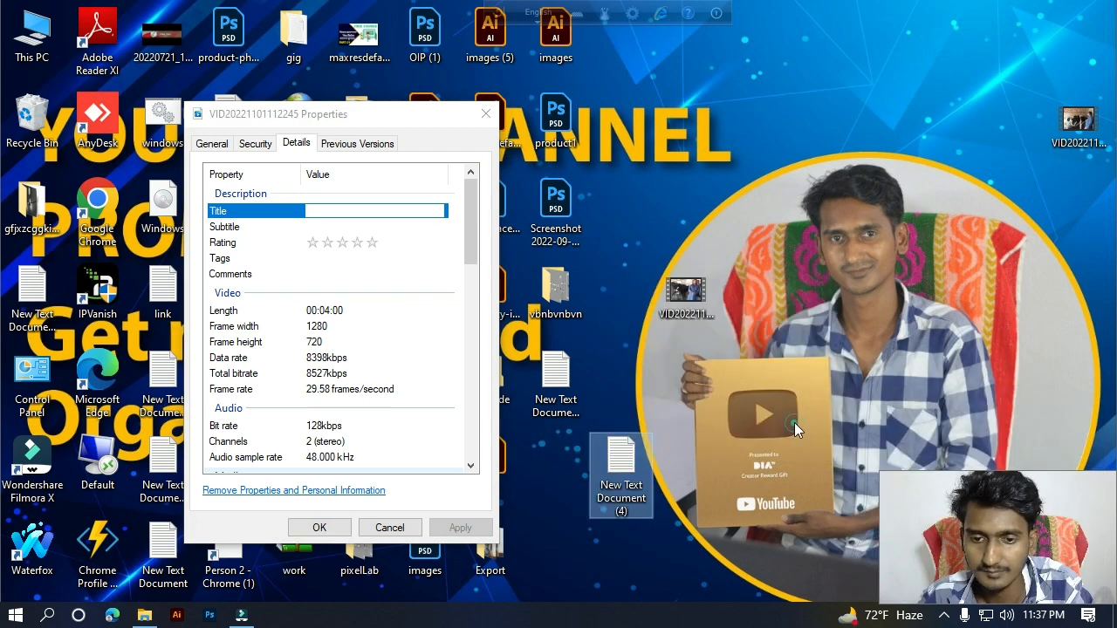
{"action": "double_click", "coordinate": [632, 473]}
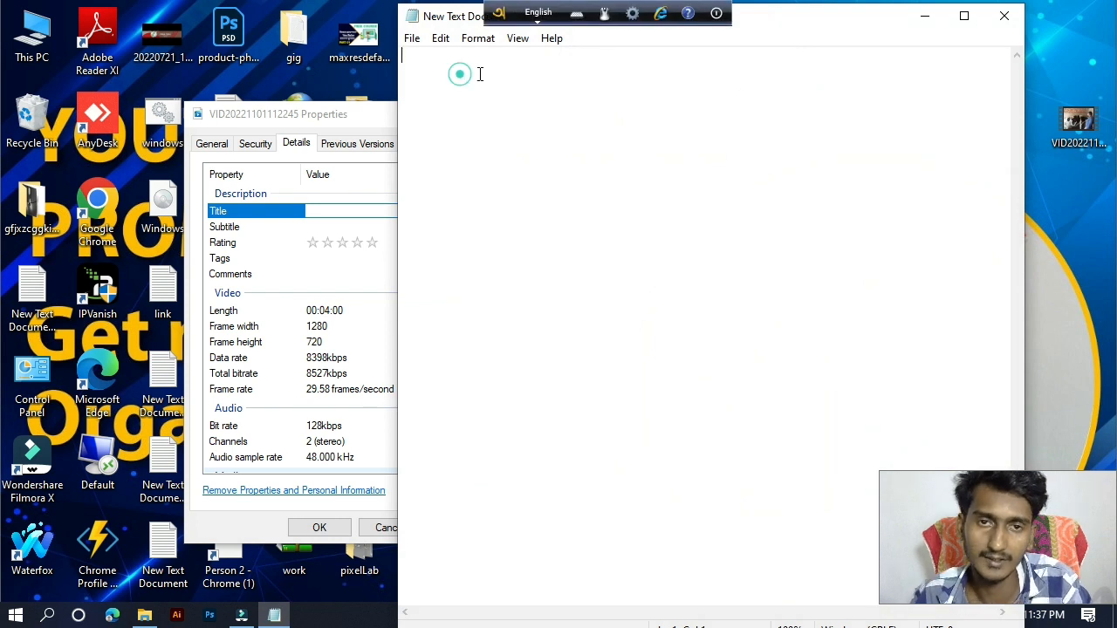
{"action": "left_click_drag", "start_coordinate": [806, 21], "coordinate": [908, 60]}
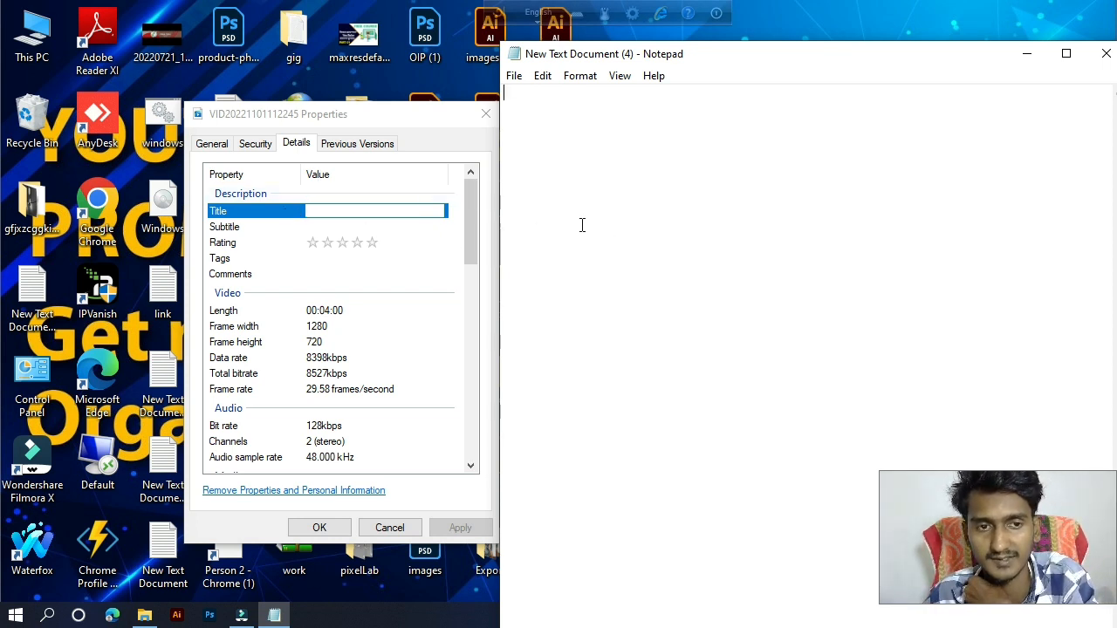
Step: Enter "gorur caliyam jatio medicine reviw | sofol khamari titment | Ar veterinary" as the video's Title property
{"action": "left_click", "coordinate": [369, 211]}
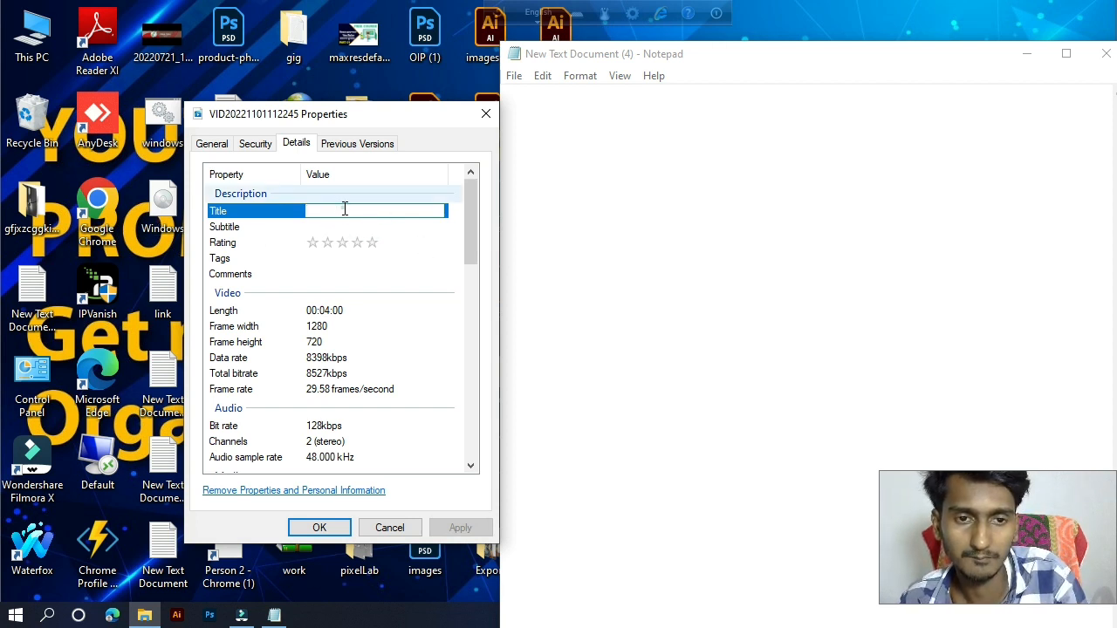
{"action": "type", "text": "goru"}
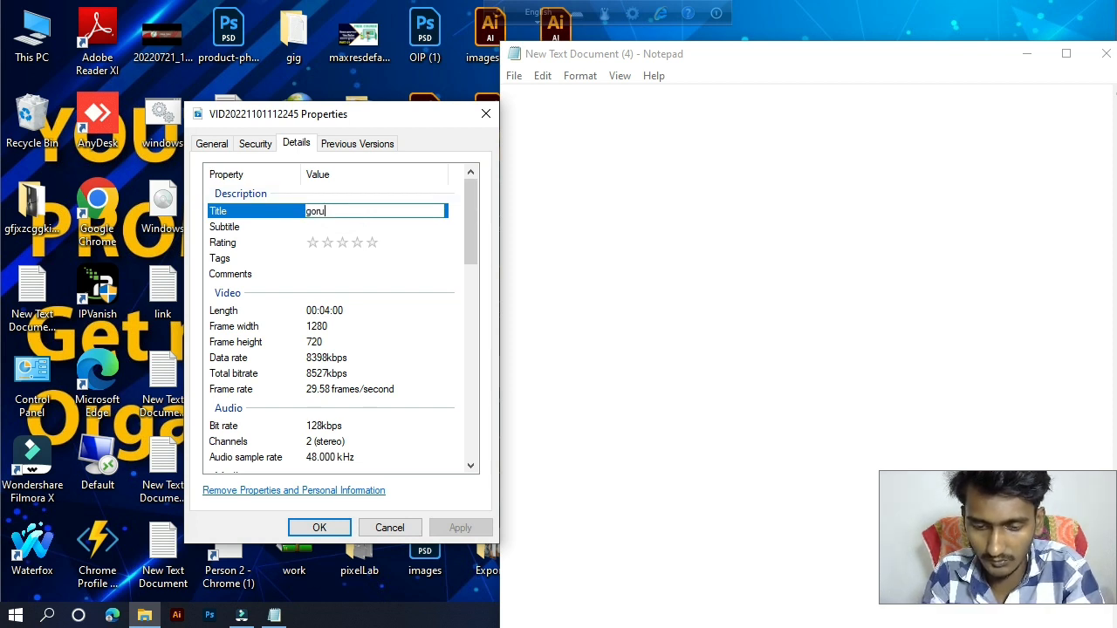
{"action": "type", "text": "r caliyam jatio medicine reviw |"}
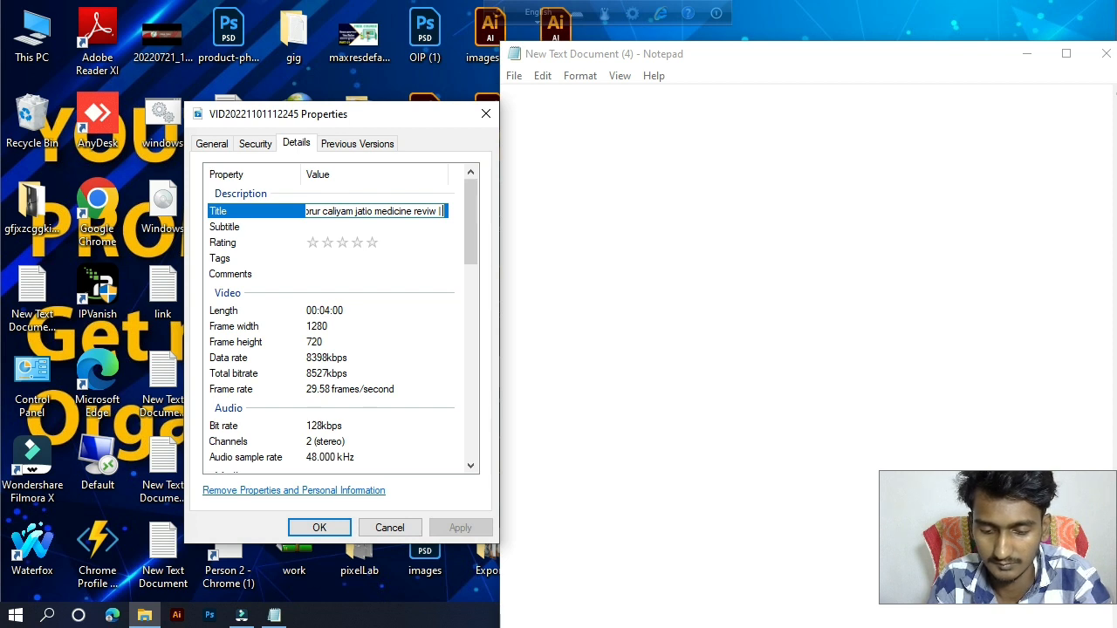
{"action": "type", "text": "go"}
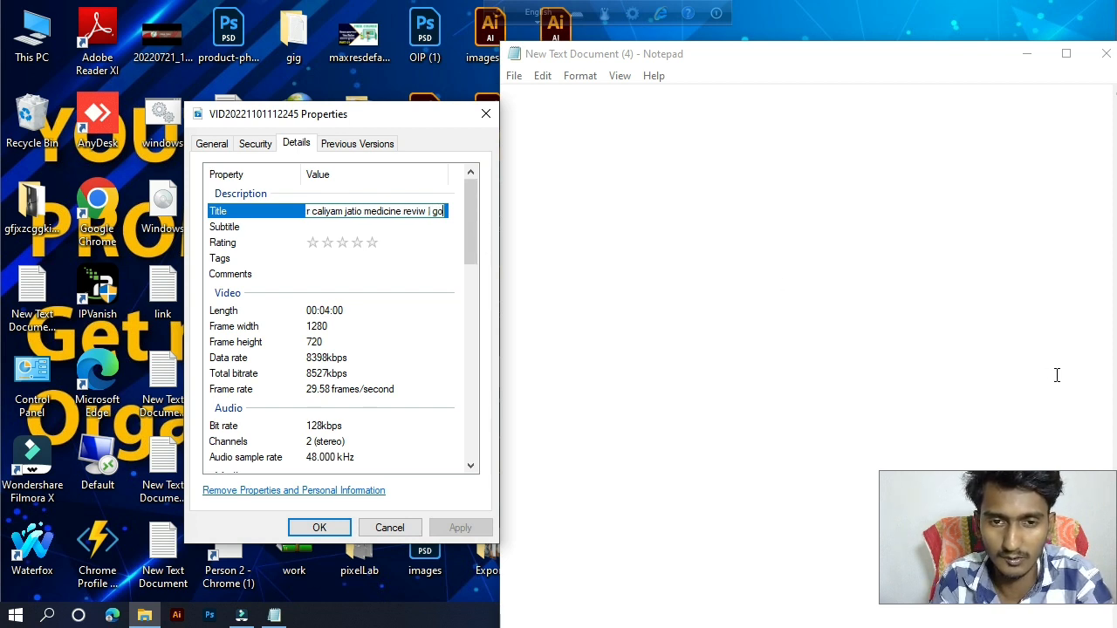
{"action": "key", "text": "BackSpace"}
{"action": "key", "text": "BackSpace"}
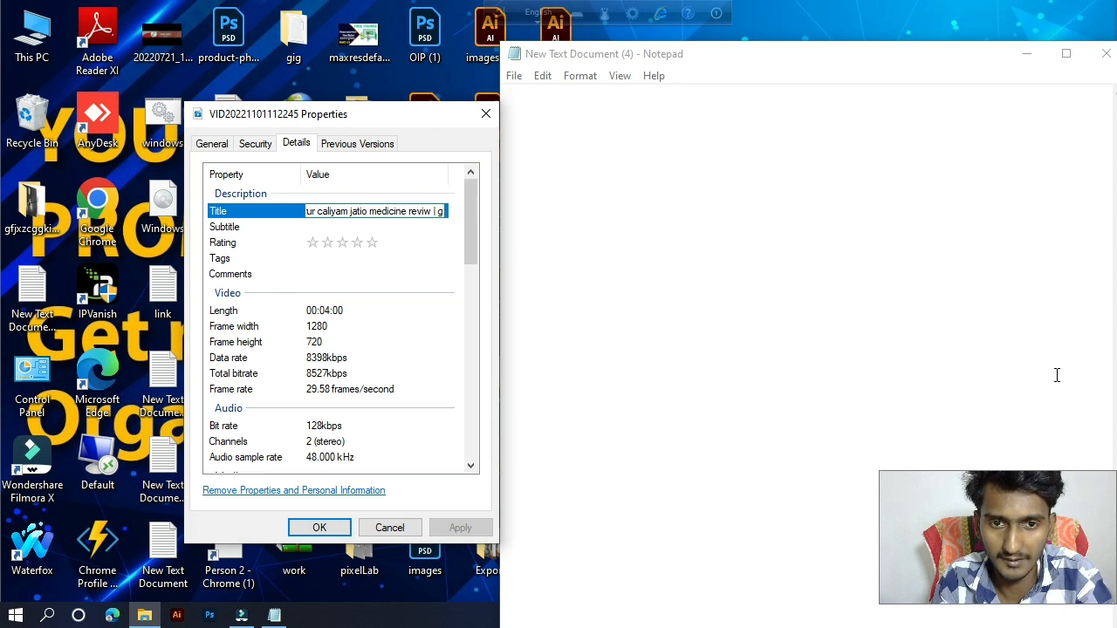
{"action": "type", "text": "so"}
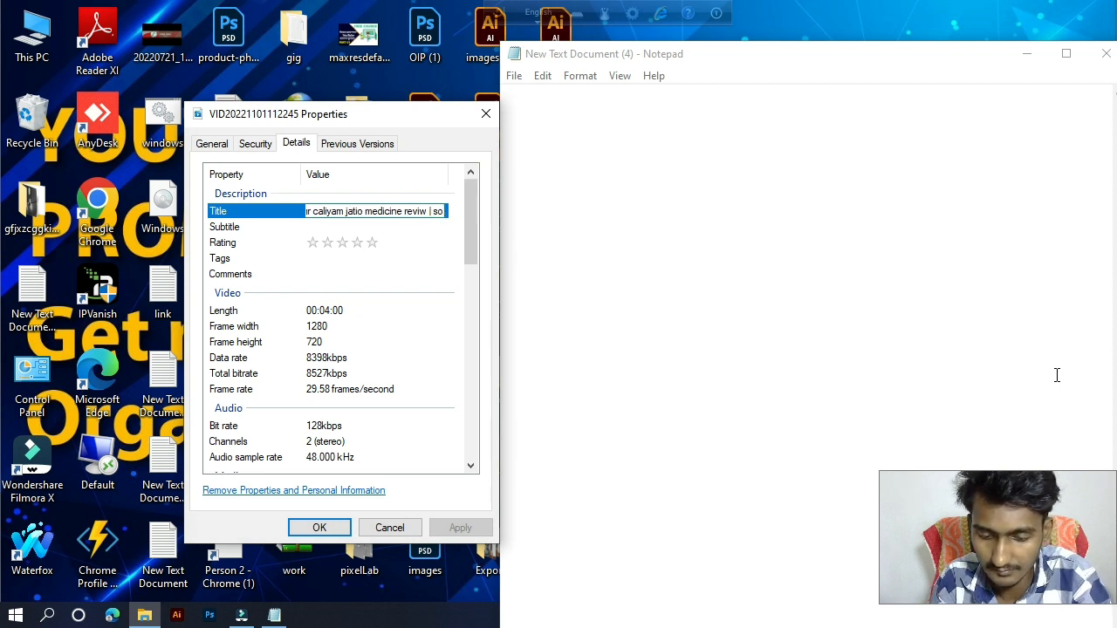
{"action": "type", "text": "fol"}
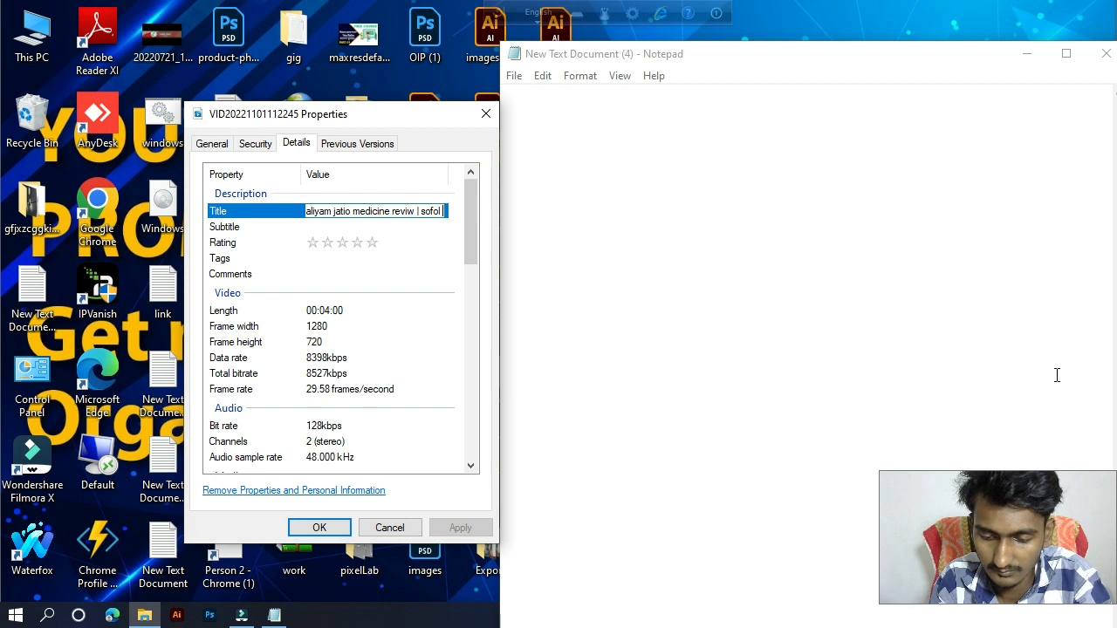
{"action": "type", "text": " khamar"}
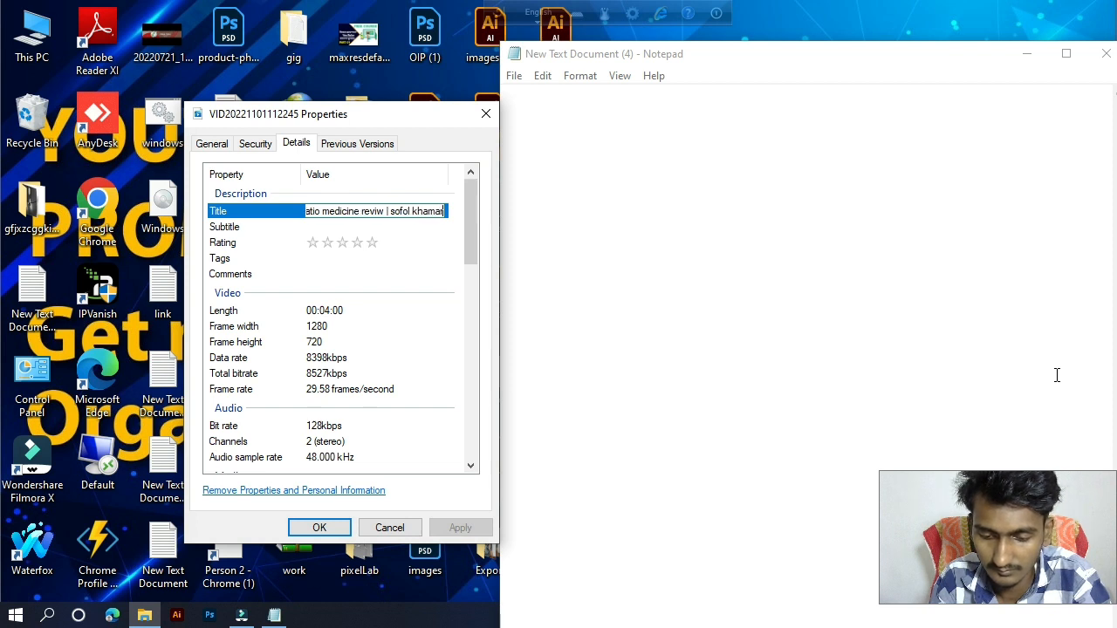
{"action": "type", "text": "i titment"}
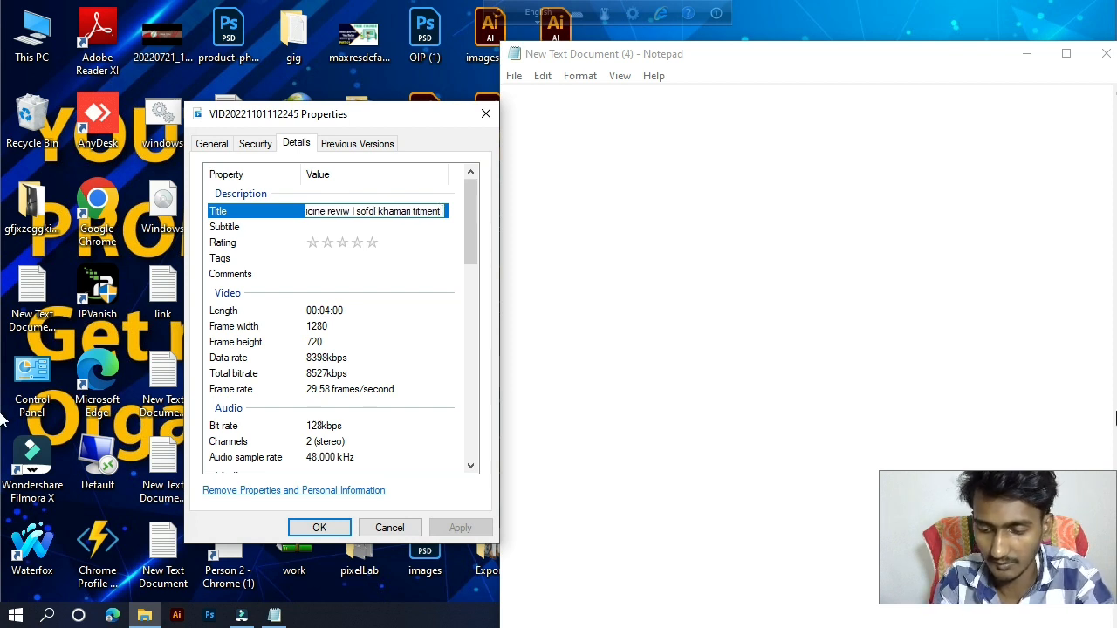
{"action": "type", "text": " |"}
{"action": "type", "text": " A"}
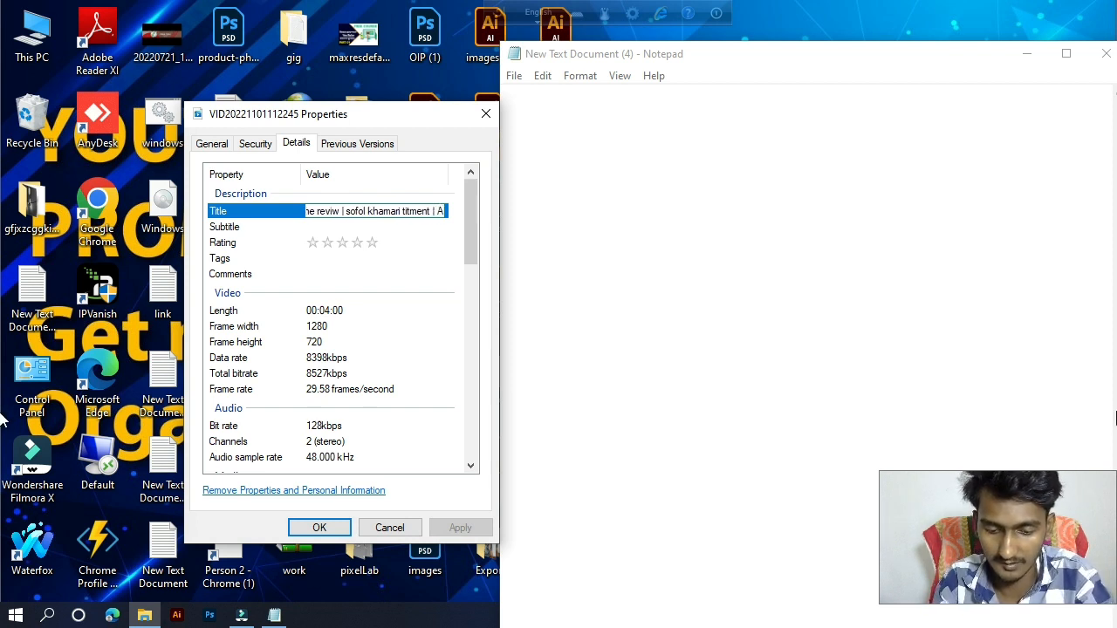
{"action": "type", "text": "r veterin"}
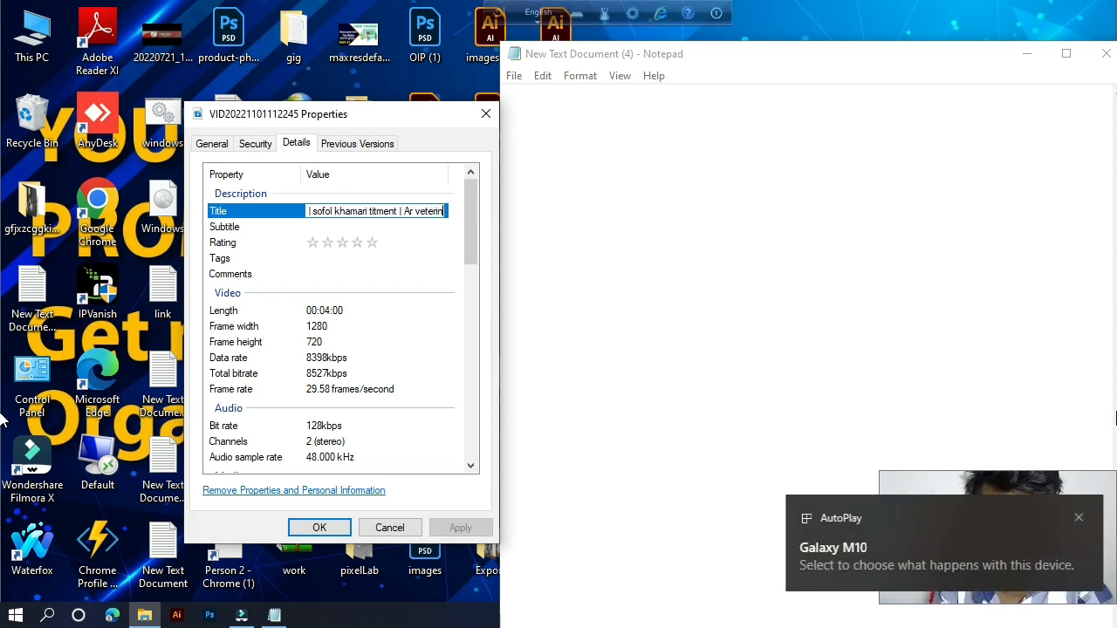
{"action": "type", "text": "ary"}
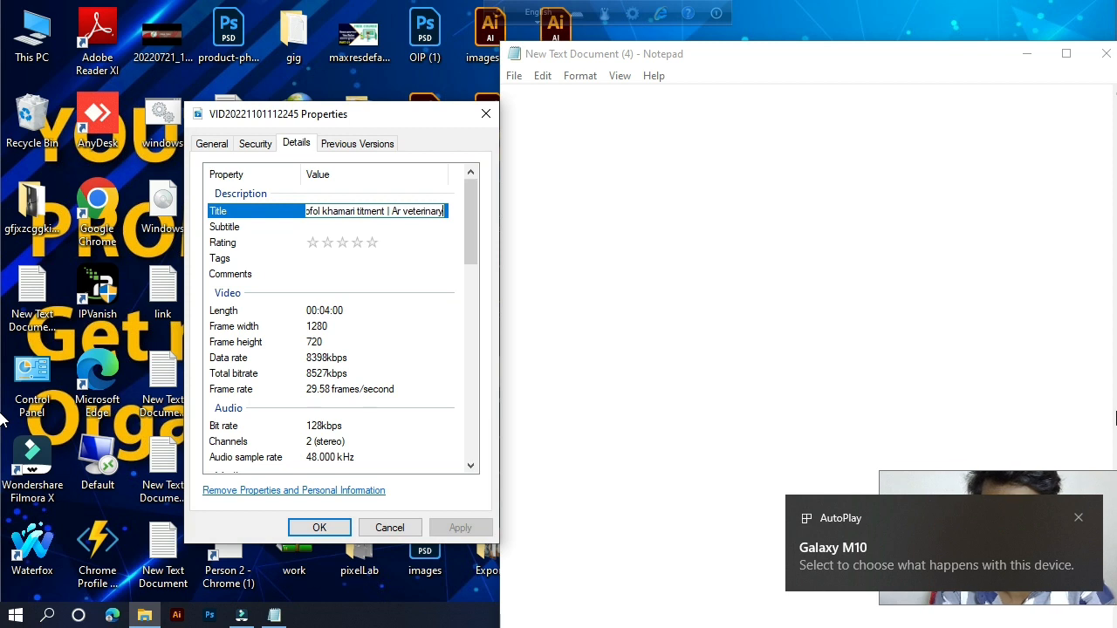
Step: Copy the full title text from the video's properties into the blank text document
{"action": "key", "text": "ctrl+a"}
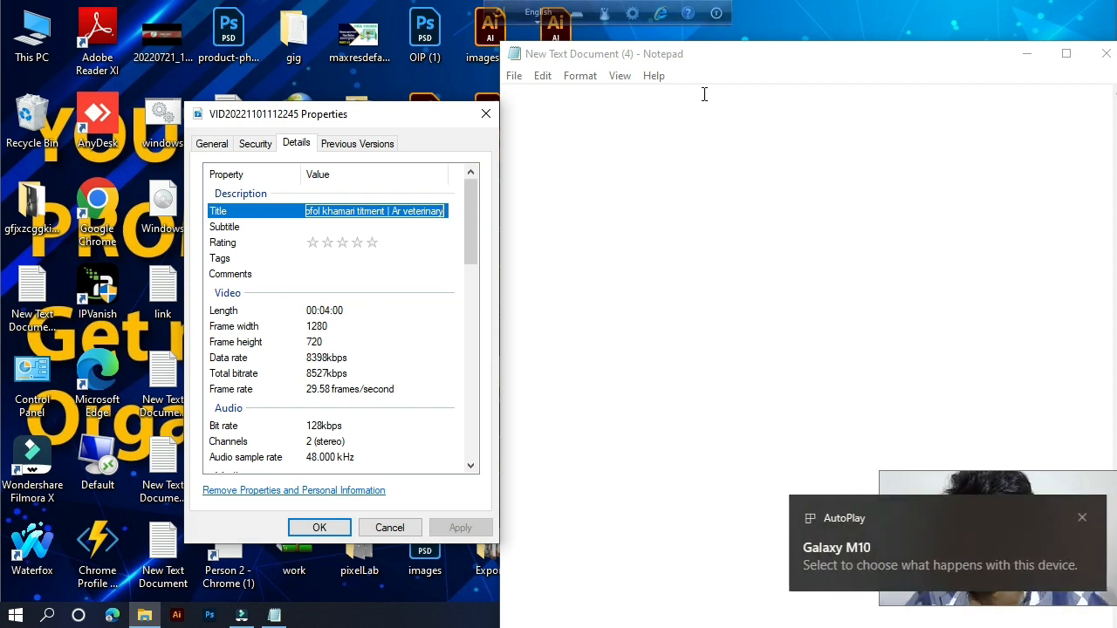
{"action": "right_click", "coordinate": [690, 123]}
{"action": "left_click", "coordinate": [745, 202]}
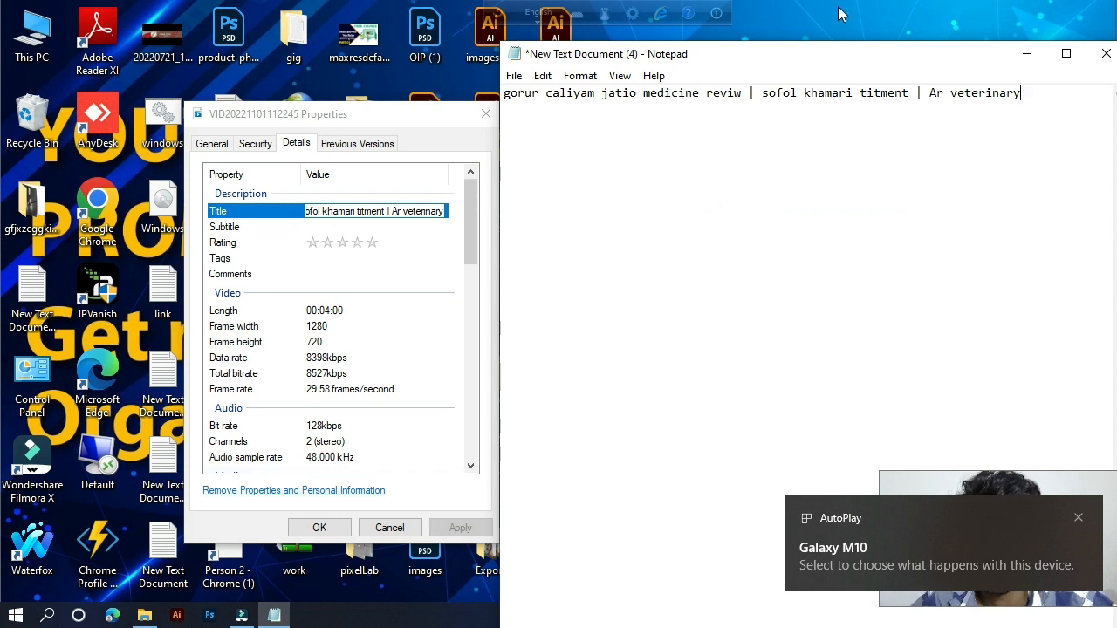
Step: Paste the copied title text "gorur caliyam jatio medicine reviw | sofol khamari titment | Ar veterinary" as the video's Subtitle property
{"action": "left_click", "coordinate": [343, 211]}
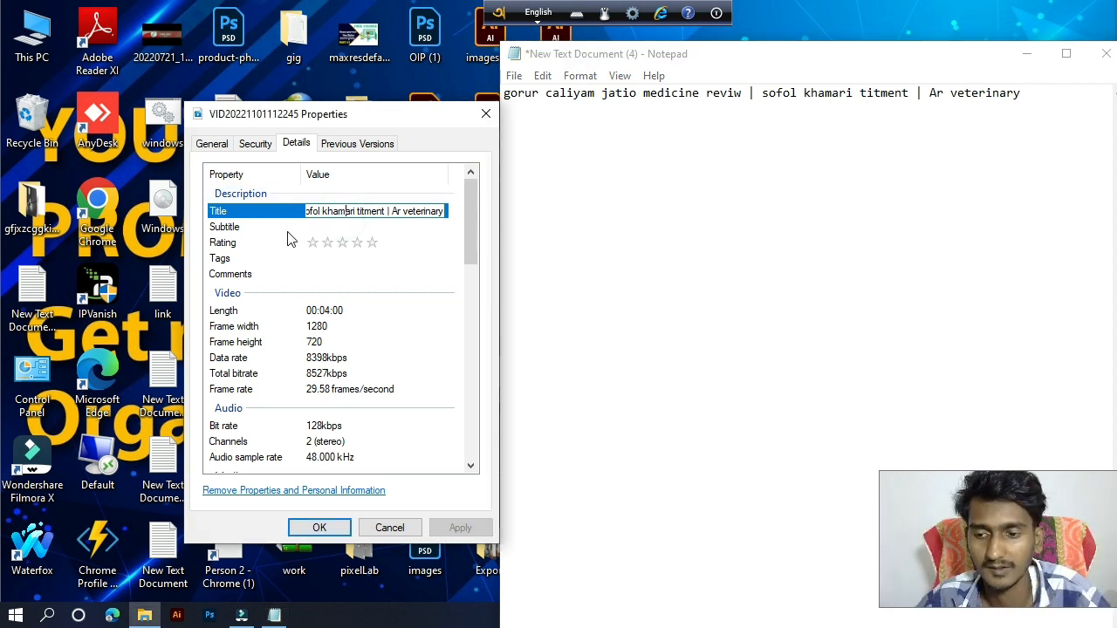
{"action": "left_click", "coordinate": [1029, 524]}
{"action": "mouse_move", "coordinate": [1017, 562]}
{"action": "left_mouse_down"}
{"action": "mouse_move", "coordinate": [1029, 539]}
{"action": "mouse_move", "coordinate": [1018, 549]}
{"action": "left_mouse_up"}
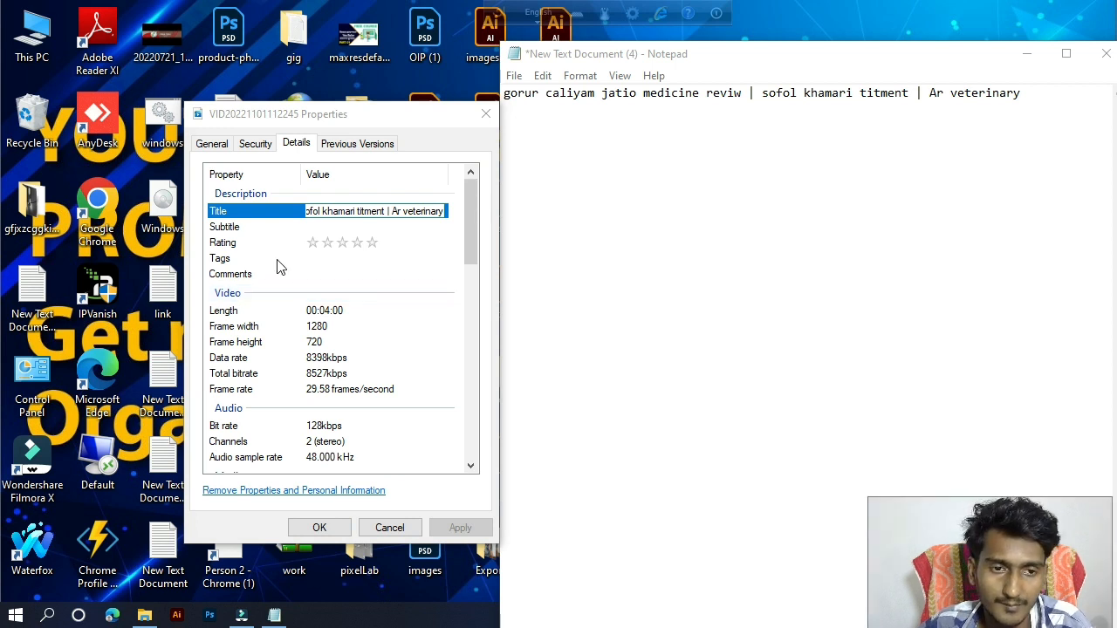
{"action": "left_click", "coordinate": [336, 220]}
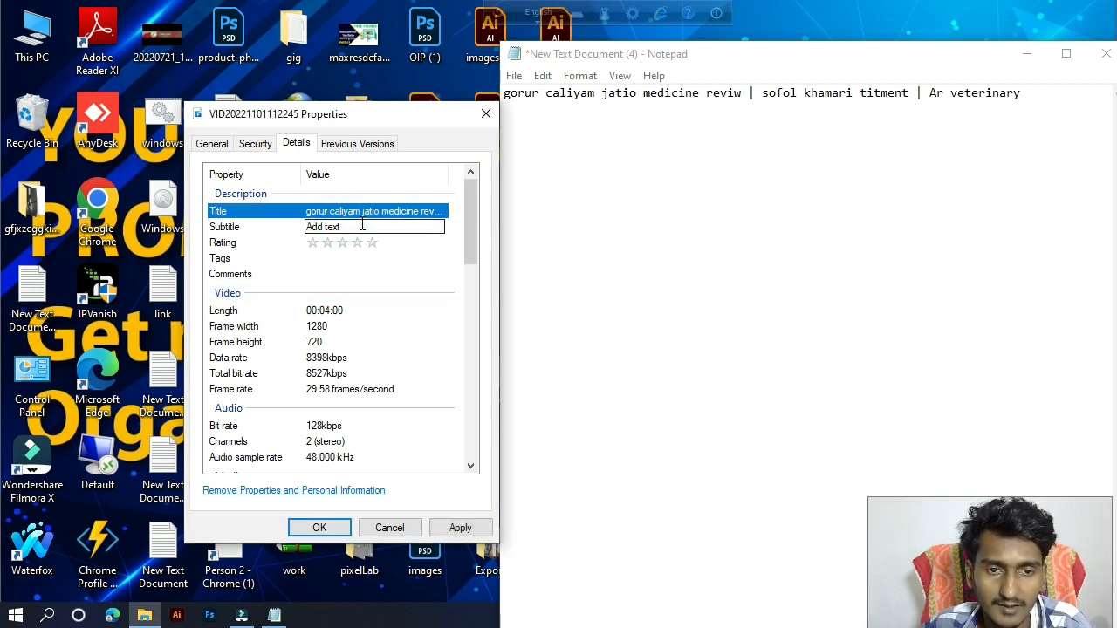
{"action": "right_click", "coordinate": [362, 226]}
{"action": "left_click", "coordinate": [429, 301]}
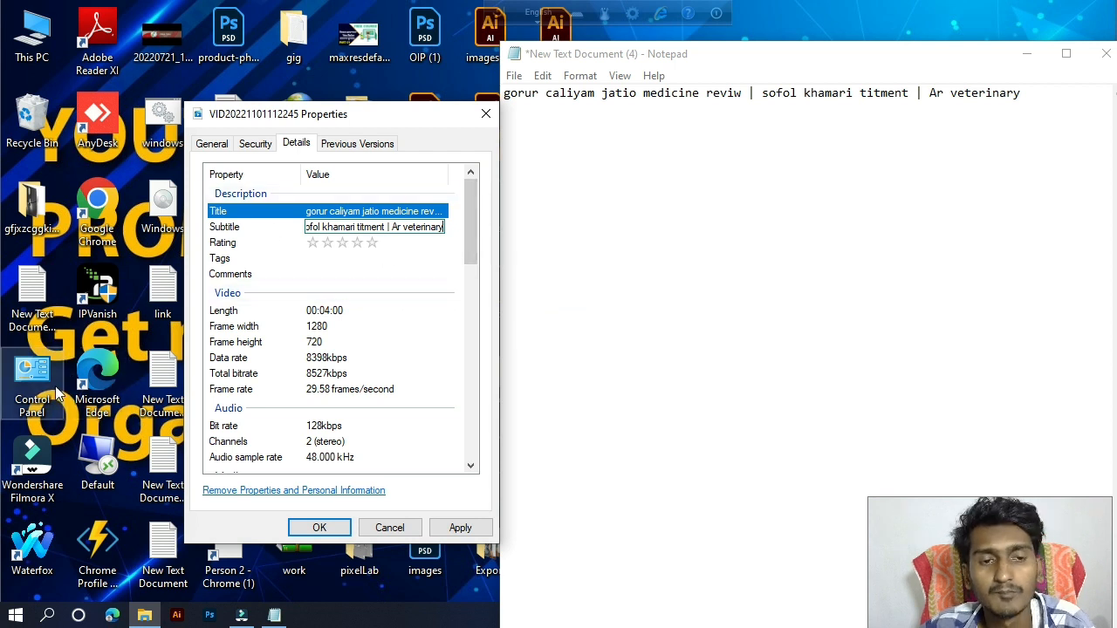
Step: Set the video's Rating property to five stars
{"action": "left_click", "coordinate": [313, 244]}
{"action": "left_click", "coordinate": [332, 240]}
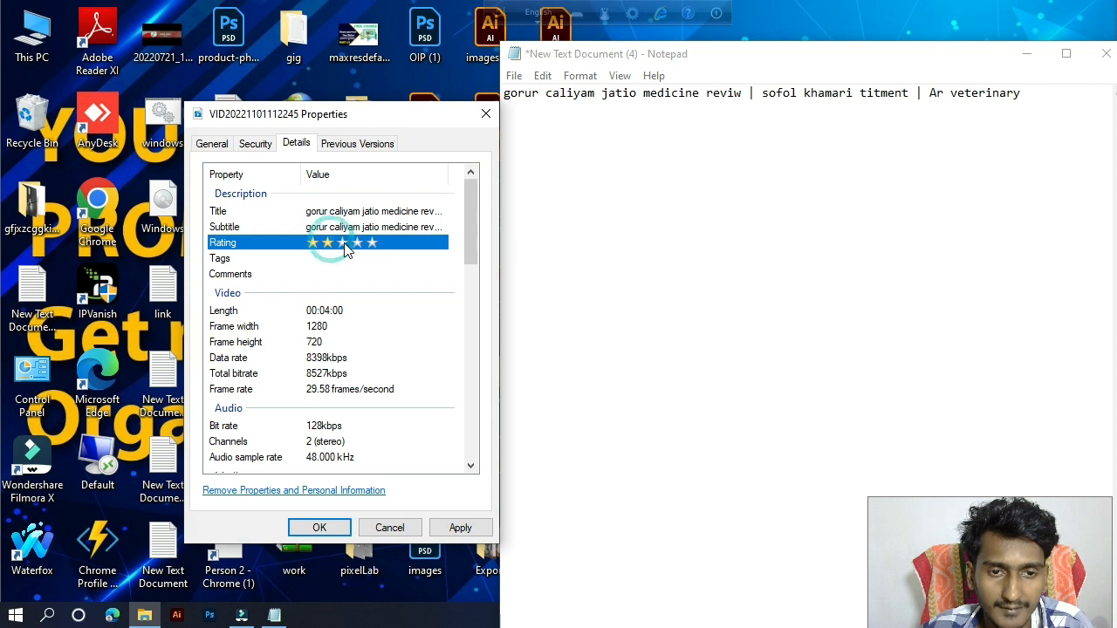
{"action": "left_click", "coordinate": [346, 243]}
{"action": "left_click", "coordinate": [379, 248]}
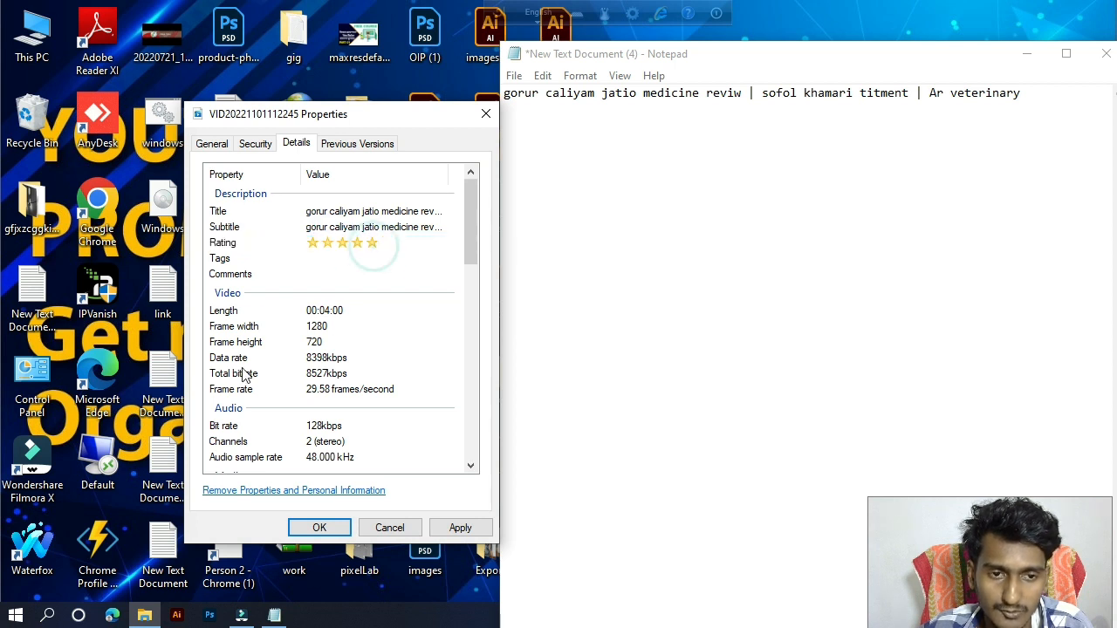
Step: Enter "ar veterinary," as the first tag in the video's Tags property
{"action": "left_click", "coordinate": [323, 273]}
{"action": "left_click", "coordinate": [323, 260]}
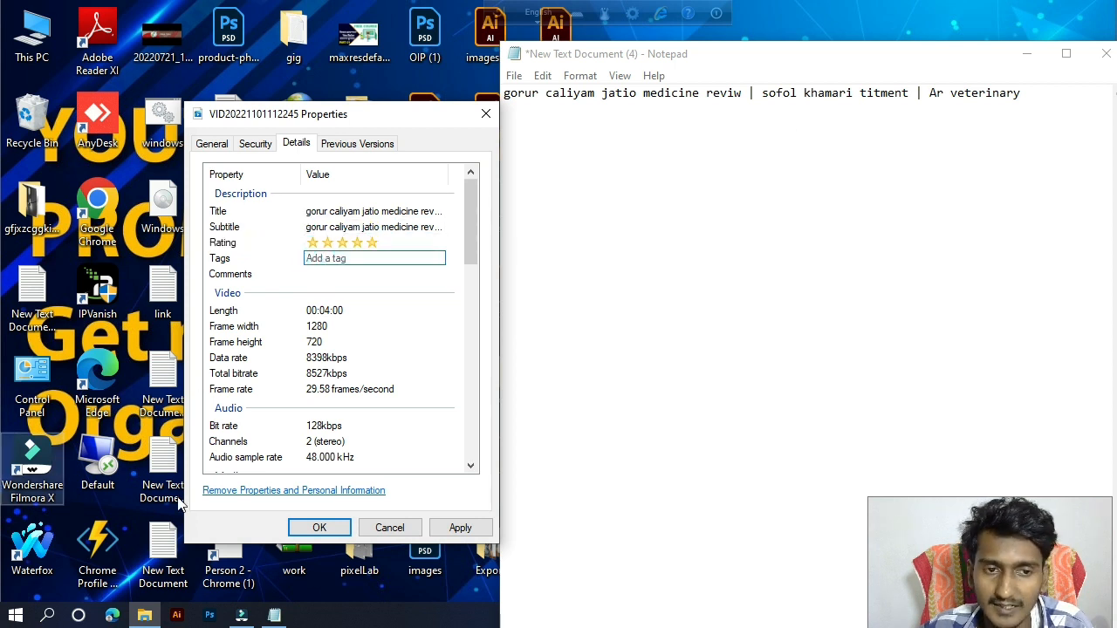
{"action": "left_click", "coordinate": [330, 261]}
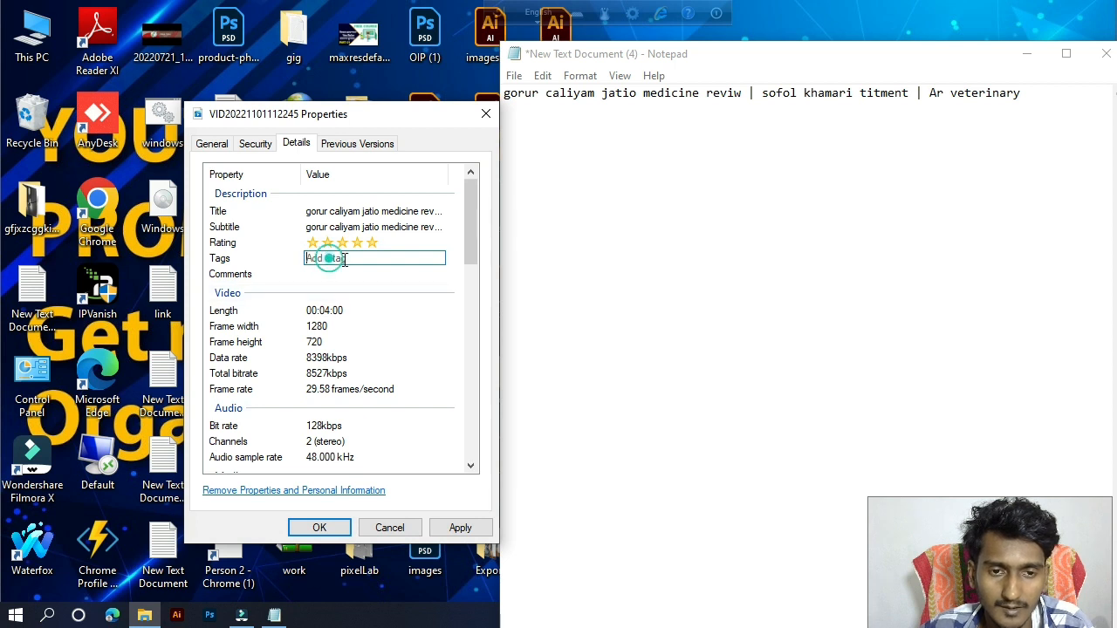
{"action": "left_click", "coordinate": [319, 264]}
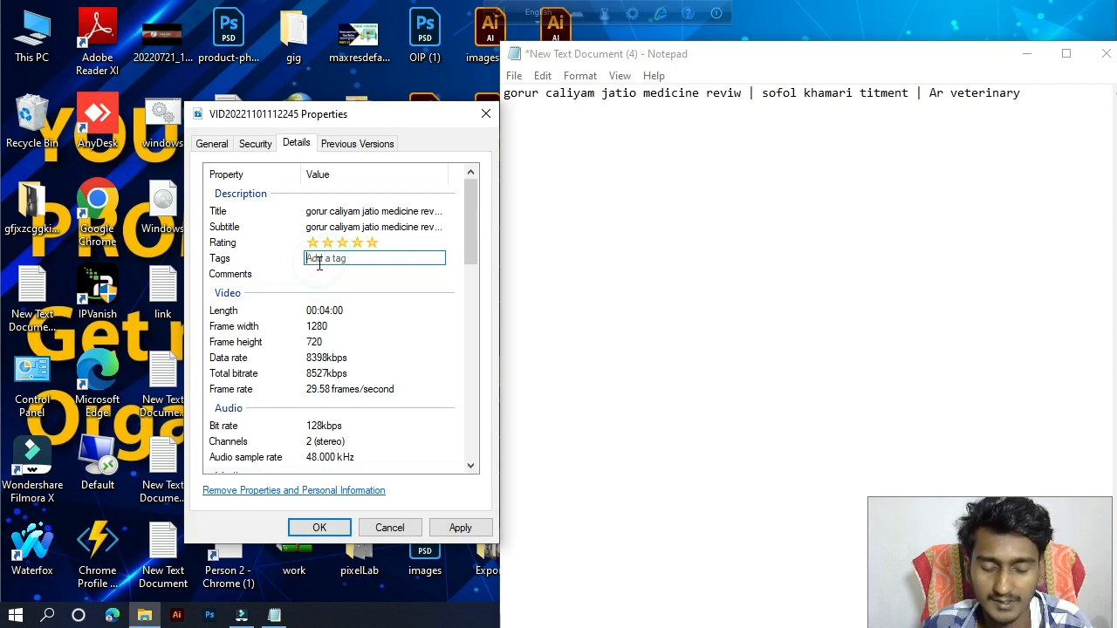
{"action": "type", "text": "ar veterinary,"}
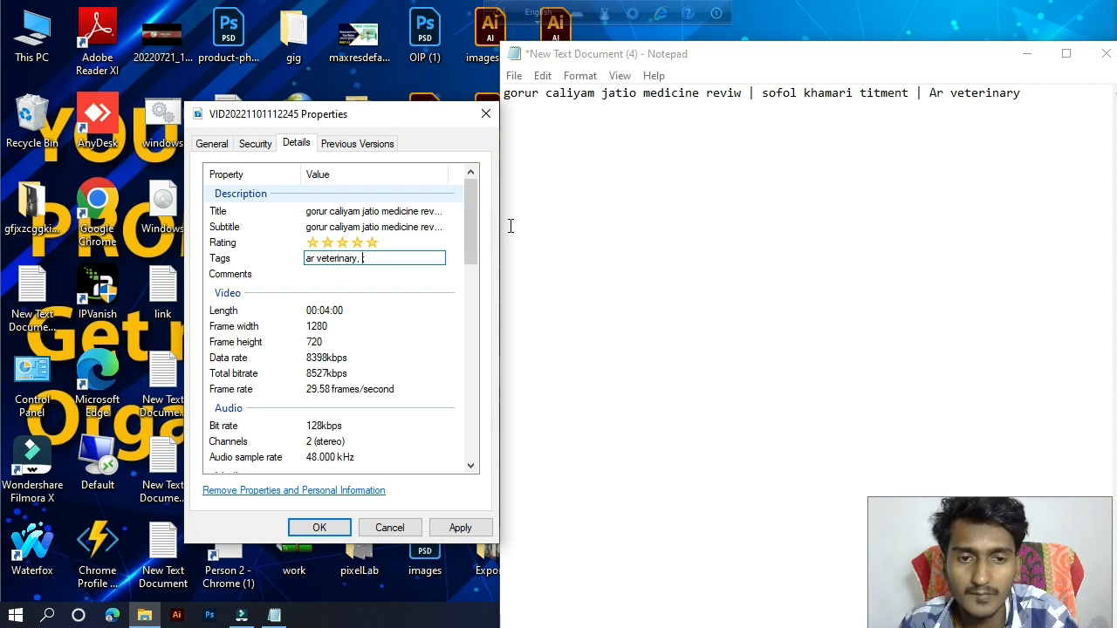
Step: Copy "sofol khamari titment" from the text document and add it as the second tag of the video
{"action": "left_click", "coordinate": [999, 101]}
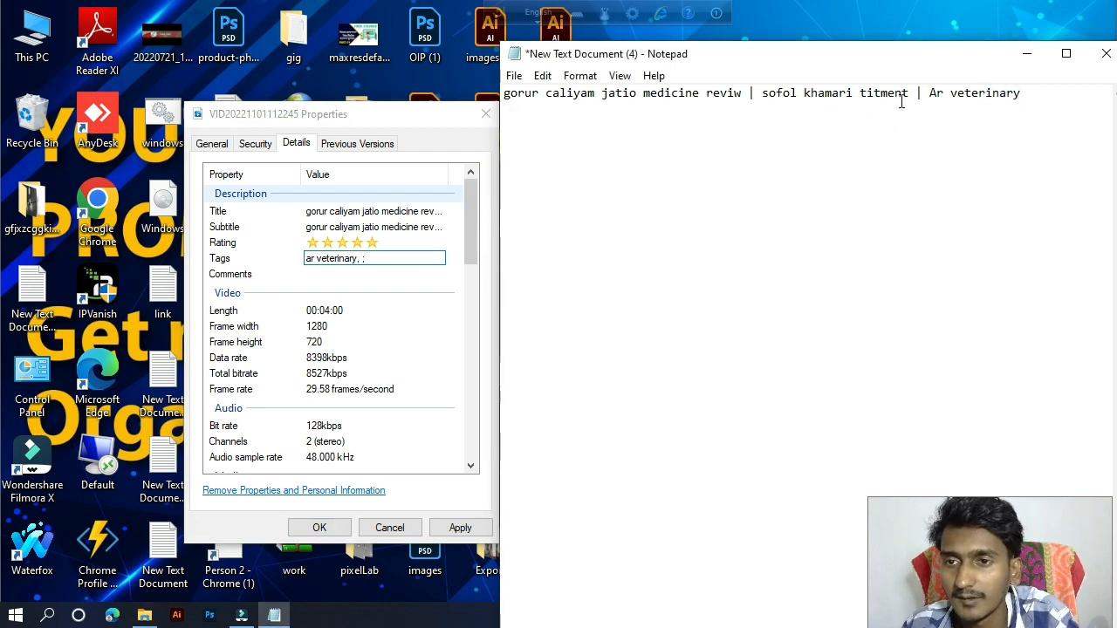
{"action": "left_click_drag", "start_coordinate": [908, 93], "coordinate": [761, 92]}
{"action": "right_click", "coordinate": [771, 92]}
{"action": "left_click", "coordinate": [807, 147]}
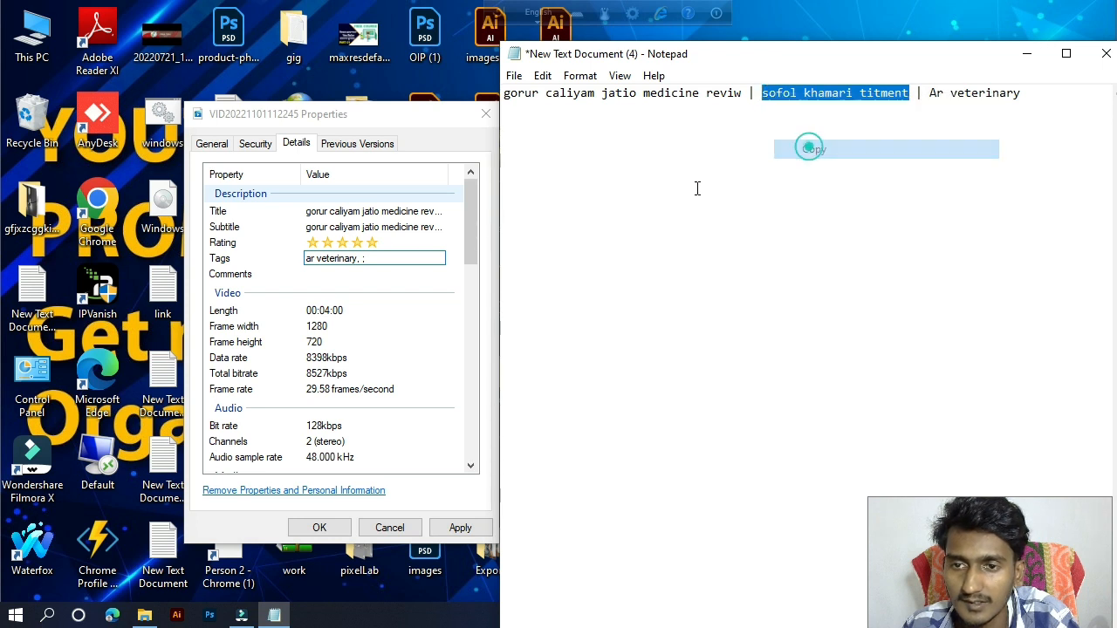
{"action": "left_click", "coordinate": [389, 250]}
{"action": "left_click", "coordinate": [386, 260]}
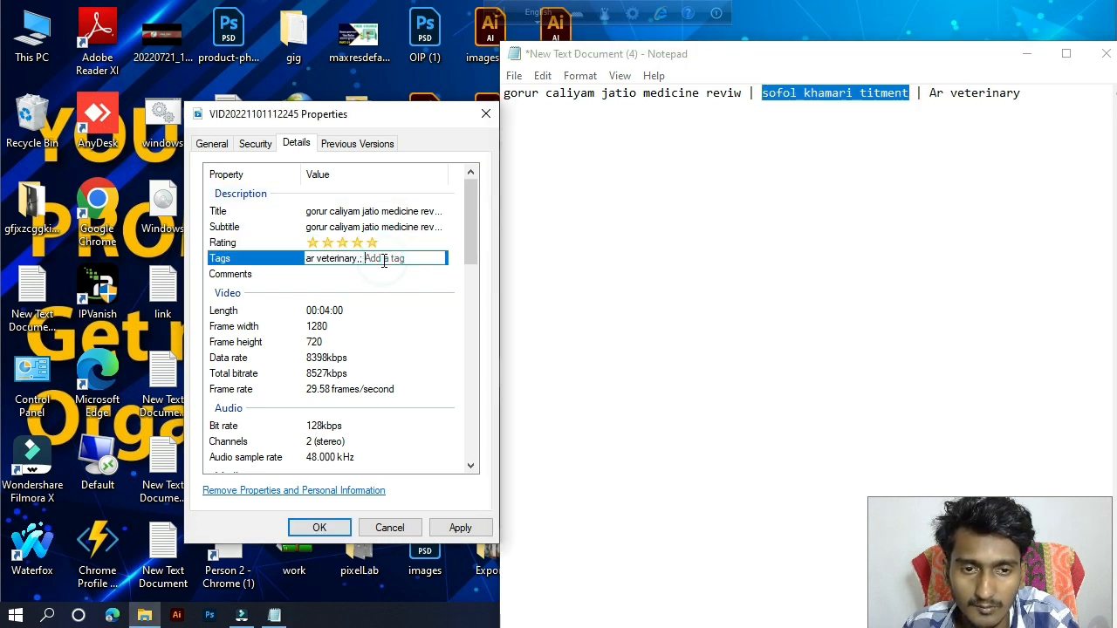
{"action": "right_click", "coordinate": [415, 262]}
{"action": "left_click", "coordinate": [446, 338]}
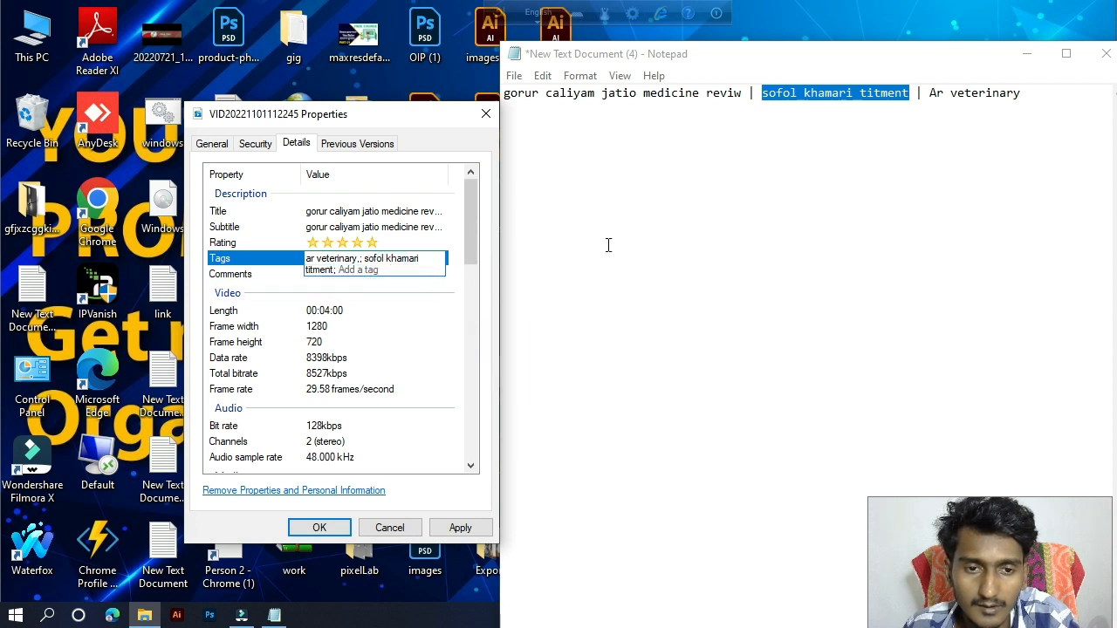
Step: Copy "gorur caliyam jatio medicine reviw" from the text document and add it as the third tag, ended with a semicolon
{"action": "left_click_drag", "start_coordinate": [741, 101], "coordinate": [505, 94]}
{"action": "right_click", "coordinate": [533, 96]}
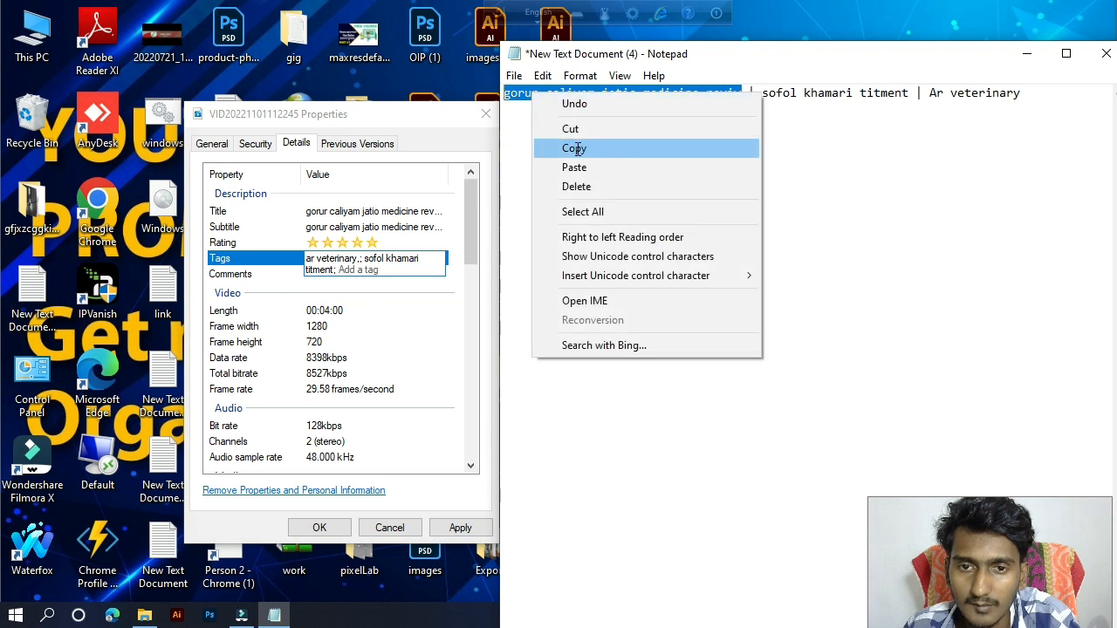
{"action": "left_click", "coordinate": [575, 149]}
{"action": "left_click", "coordinate": [403, 270]}
{"action": "right_click", "coordinate": [402, 269]}
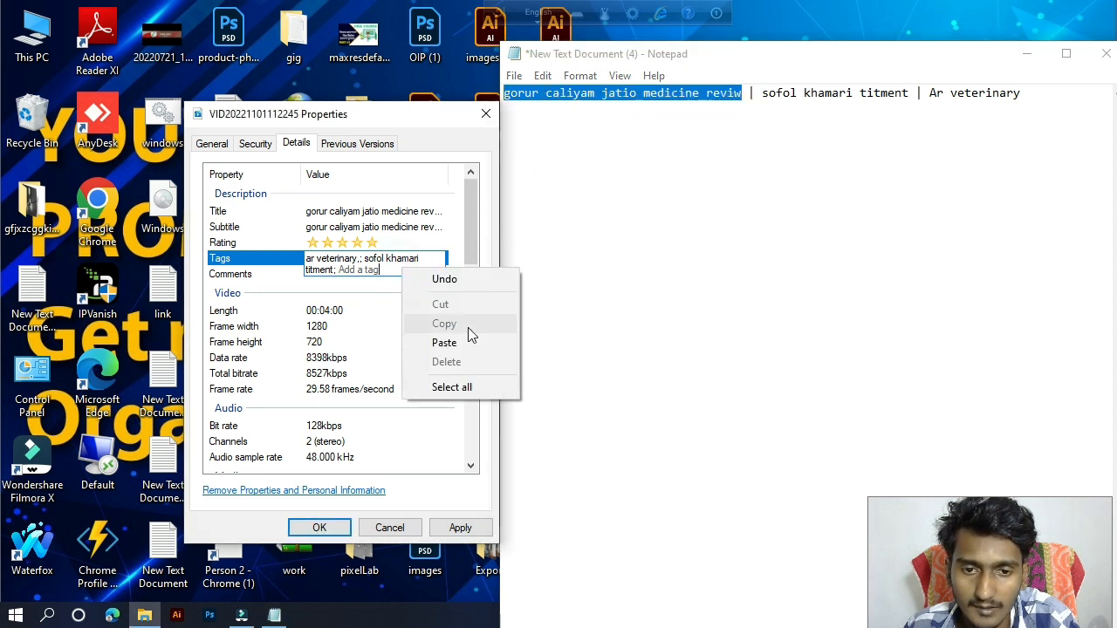
{"action": "left_click", "coordinate": [469, 343]}
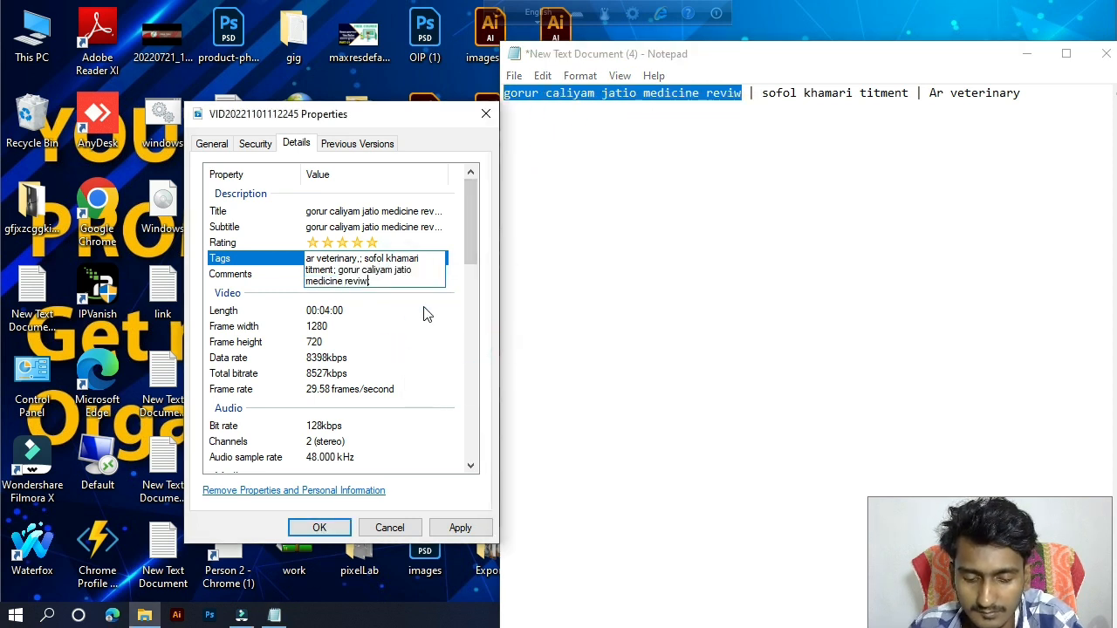
{"action": "type", "text": ";"}
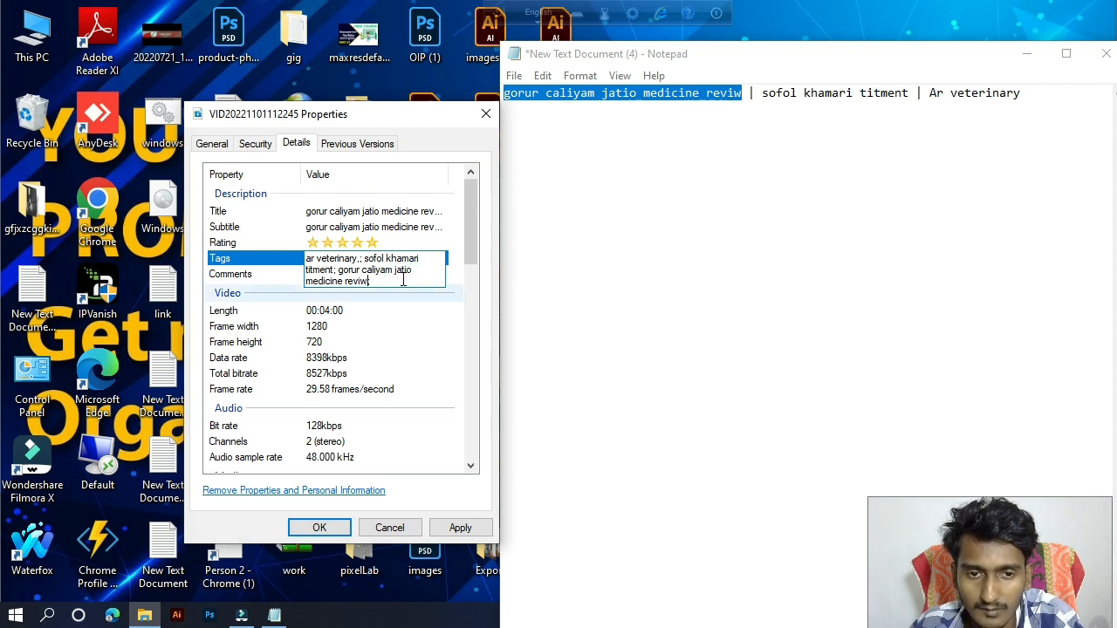
{"action": "type", "text": ";"}
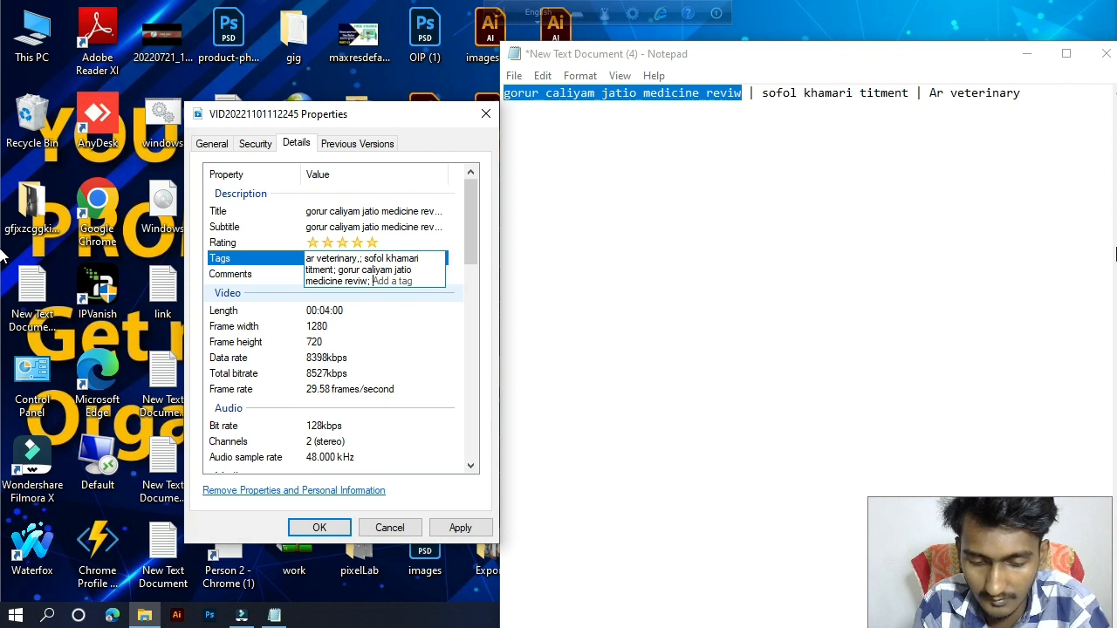
Step: Add "veterinary medicine review" as the fourth tag of the video
{"action": "type", "text": "veterinary"}
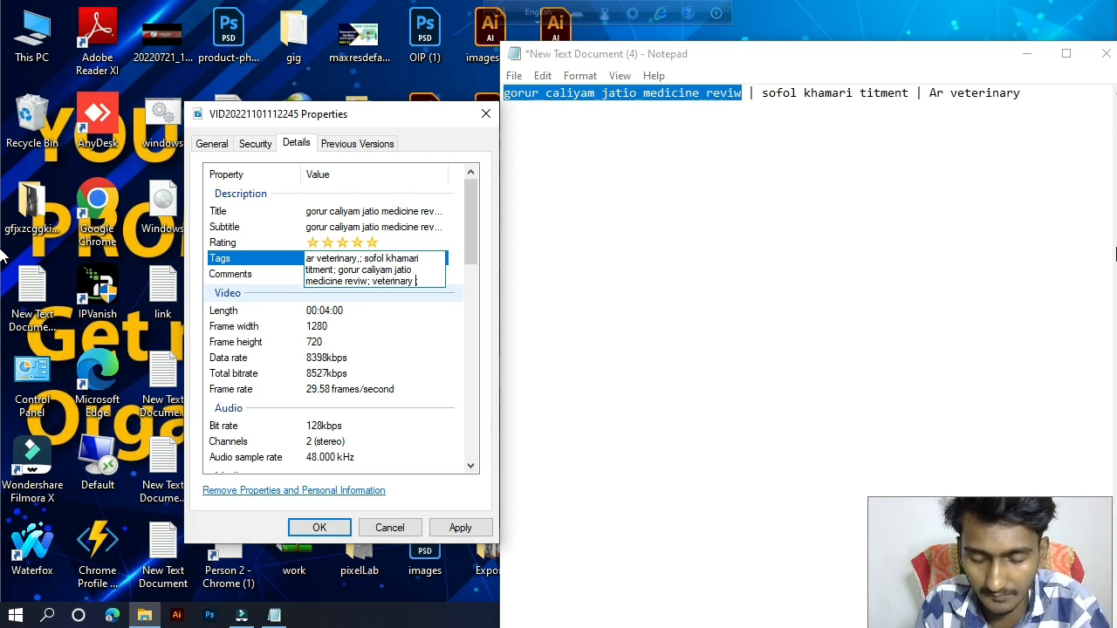
{"action": "type", "text": "medic"}
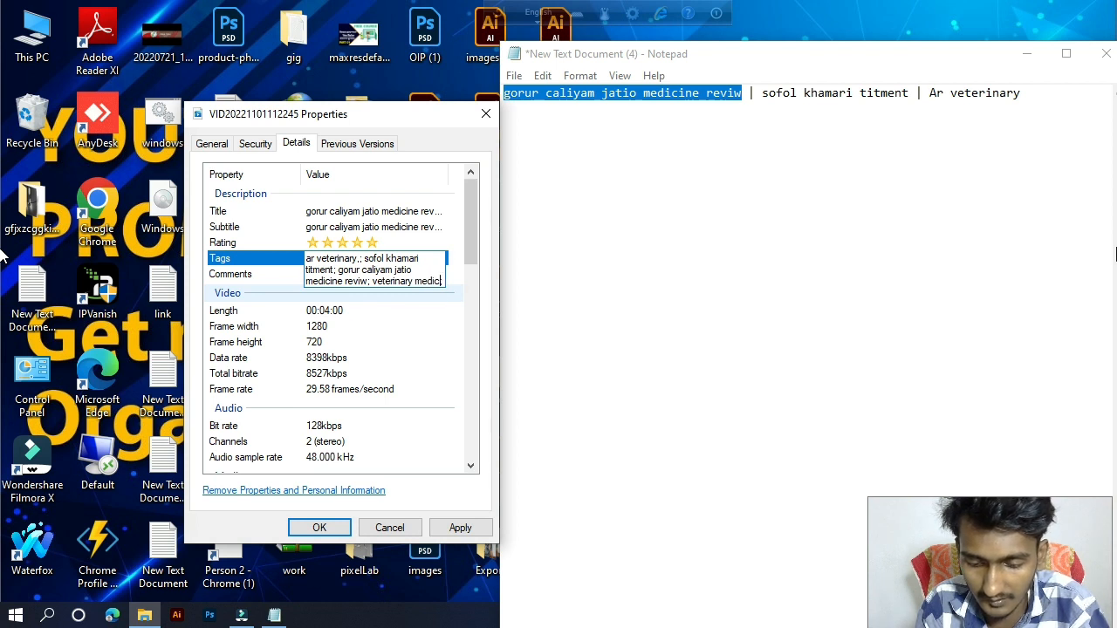
{"action": "type", "text": "ine reviw"}
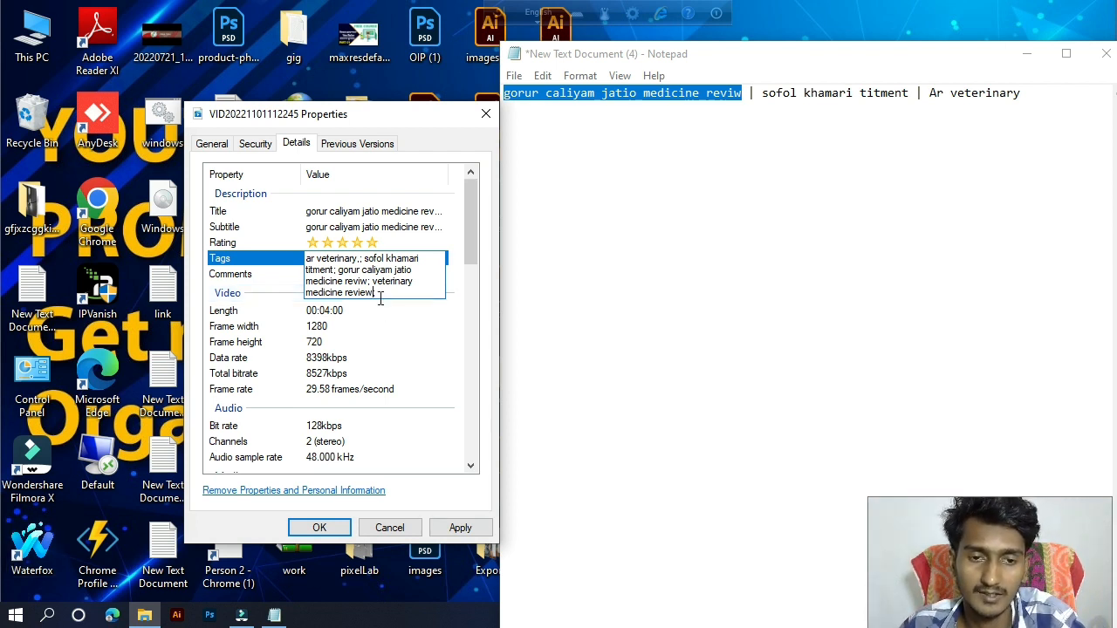
Step: Copy the "ar veterinary," tag from the video's Tags property into the text document, below the title line
{"action": "left_click_drag", "start_coordinate": [380, 293], "coordinate": [288, 256]}
{"action": "right_click", "coordinate": [346, 274]}
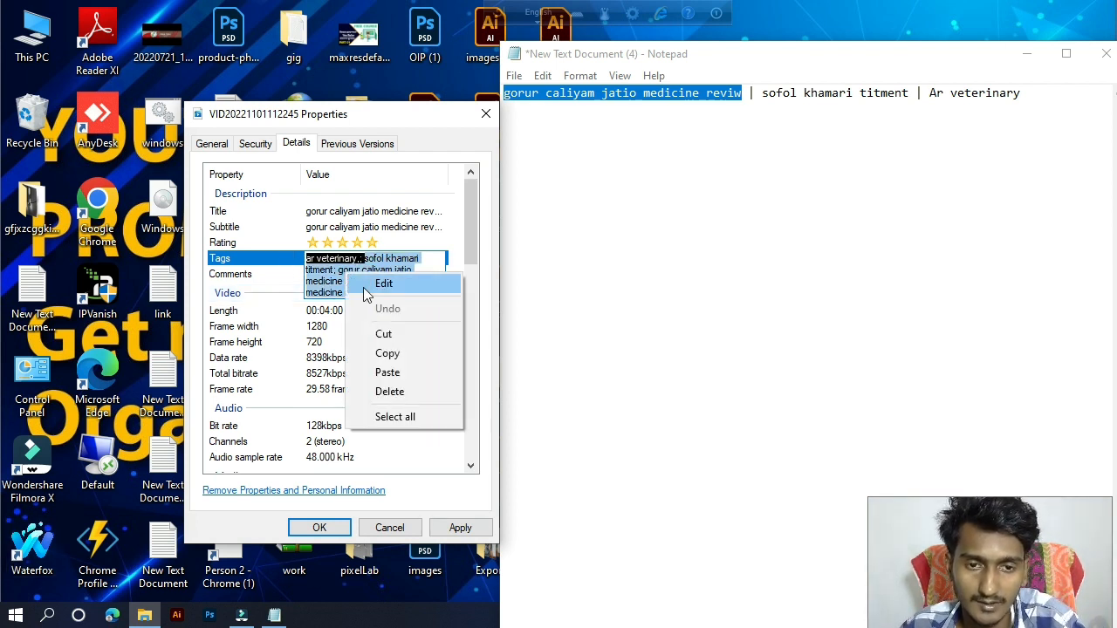
{"action": "left_click", "coordinate": [387, 355]}
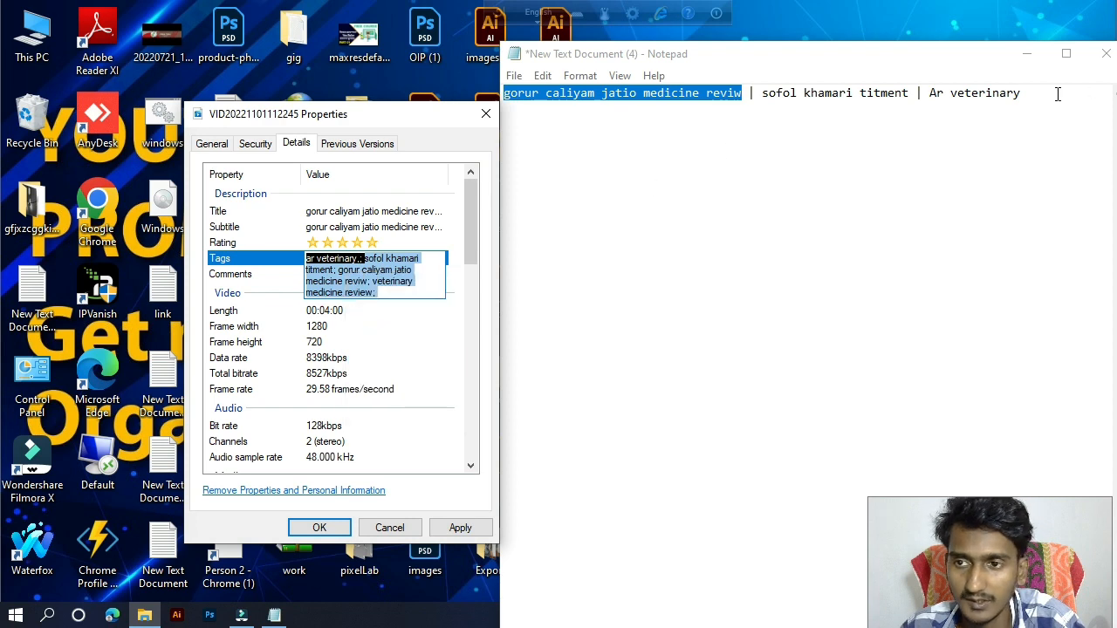
{"action": "left_click", "coordinate": [1057, 94]}
{"action": "right_click", "coordinate": [678, 173]}
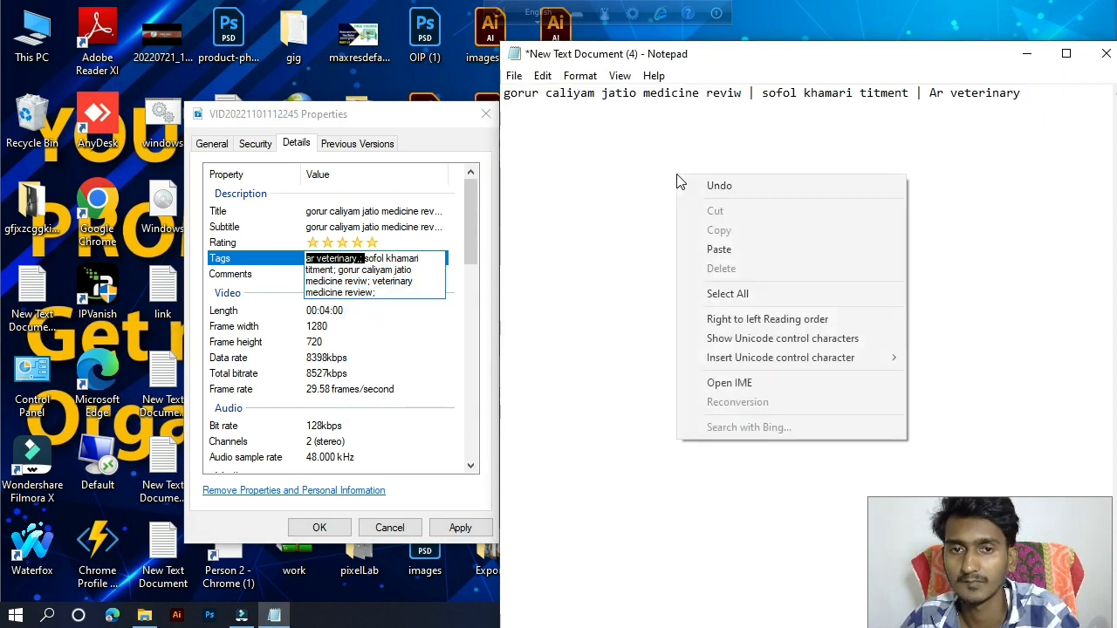
{"action": "left_click", "coordinate": [735, 250]}
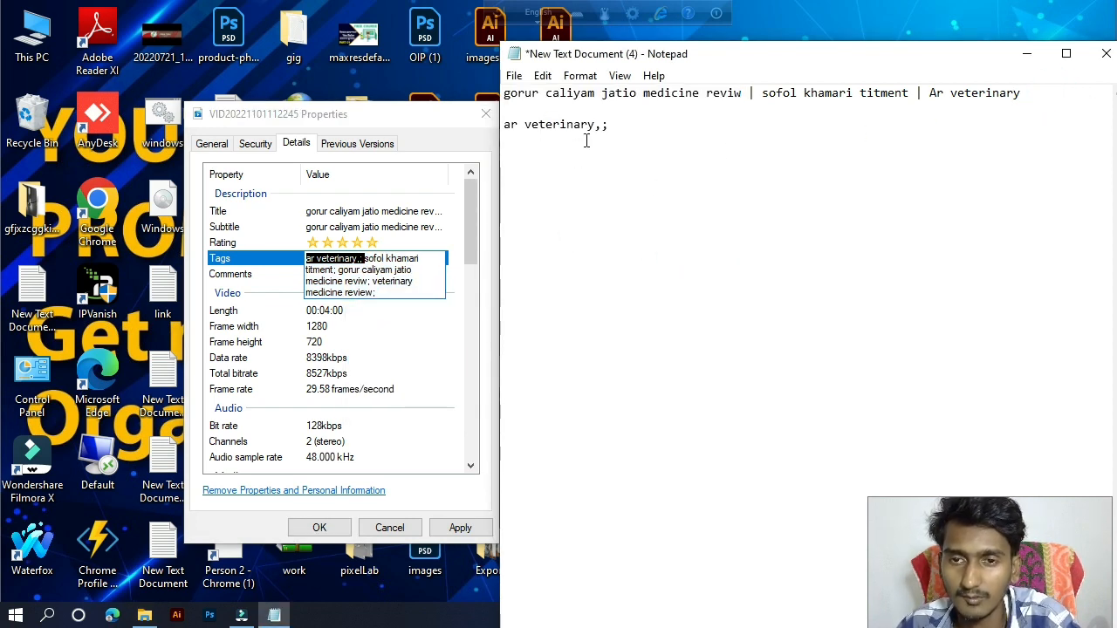
Step: Copy the remaining tags, through "veterinary medicine review", from the Tags property onto the end of the tag line in the text document
{"action": "left_click", "coordinate": [404, 281]}
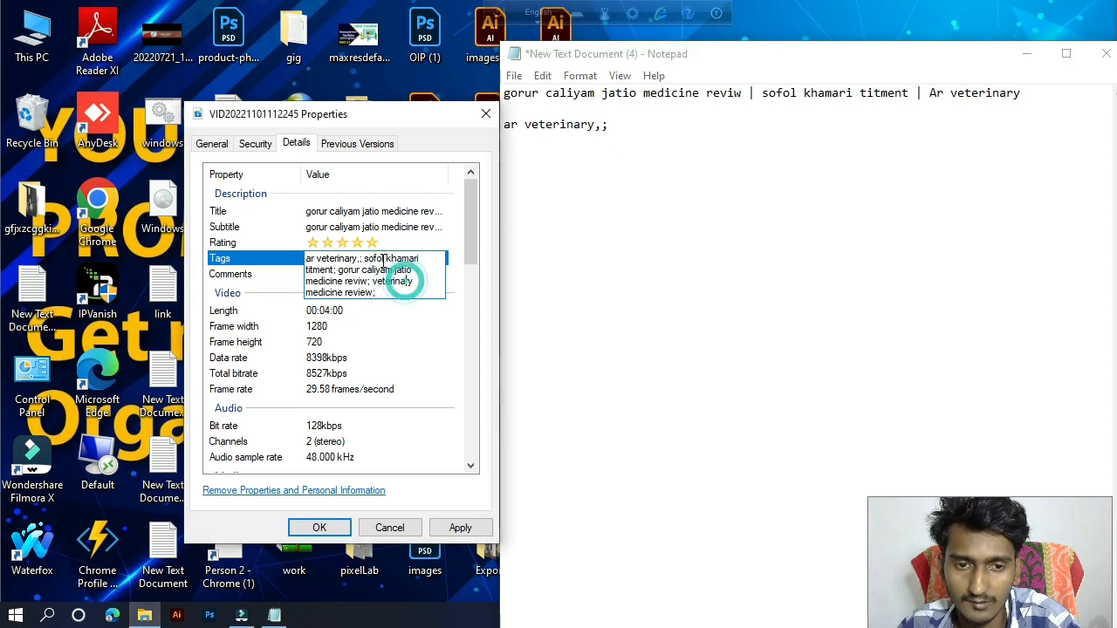
{"action": "double_click", "coordinate": [364, 259]}
{"action": "left_click_drag", "start_coordinate": [363, 259], "coordinate": [407, 301]}
{"action": "double_click", "coordinate": [370, 261]}
{"action": "right_click", "coordinate": [396, 270]}
{"action": "left_click", "coordinate": [437, 323]}
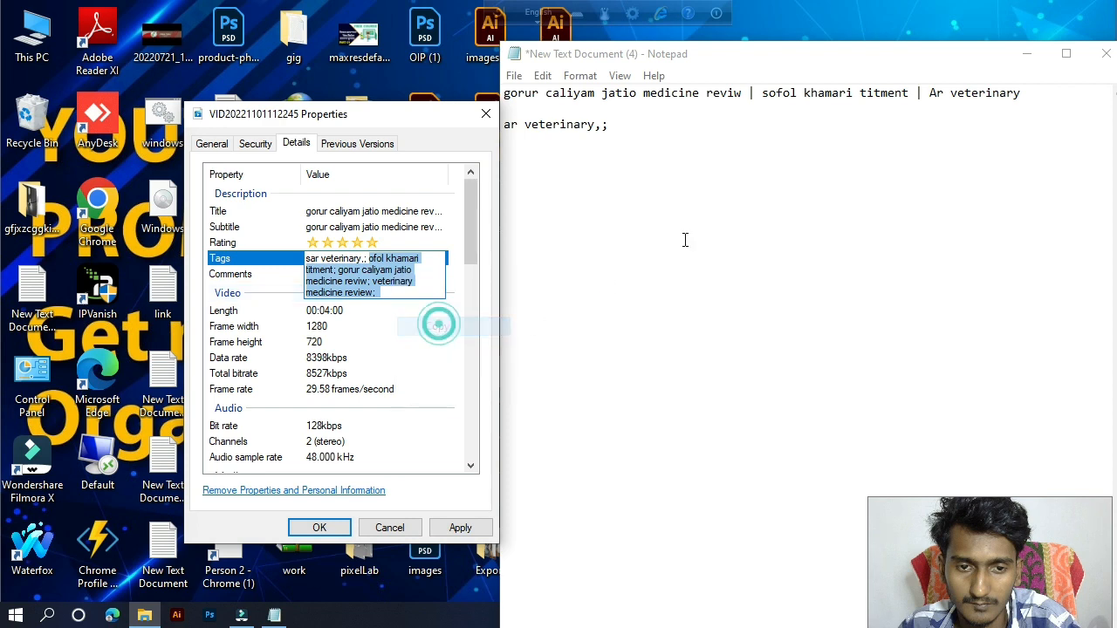
{"action": "right_click", "coordinate": [679, 115]}
{"action": "left_click", "coordinate": [737, 210]}
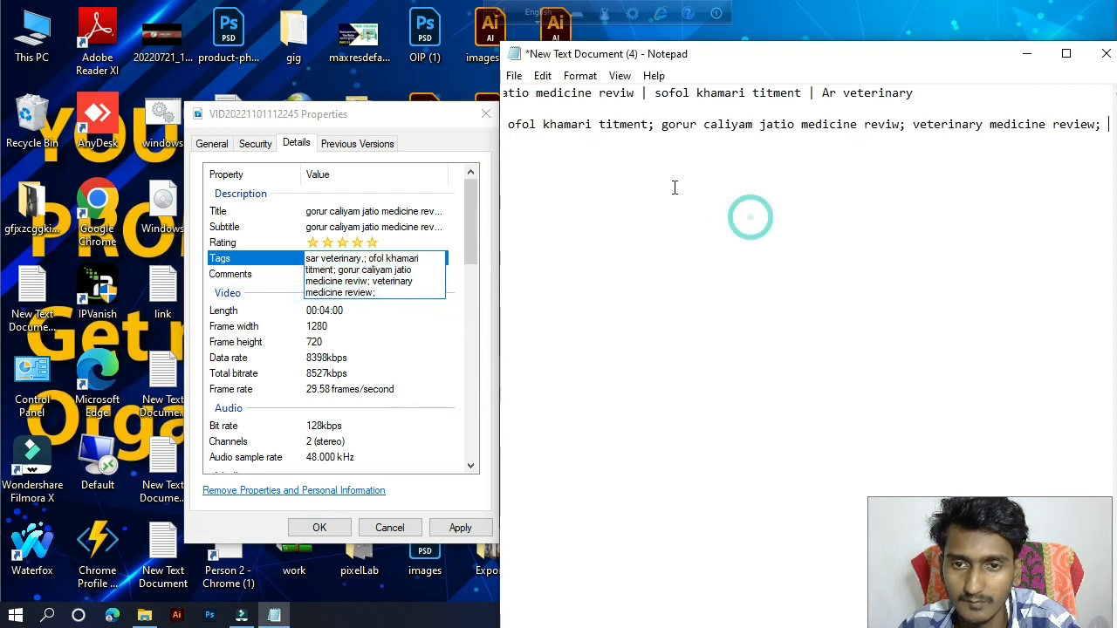
Step: Split the tag line in the text document so that each of the four tags stands on its own line
{"action": "key", "text": "Home"}
{"action": "left_click", "coordinate": [606, 125]}
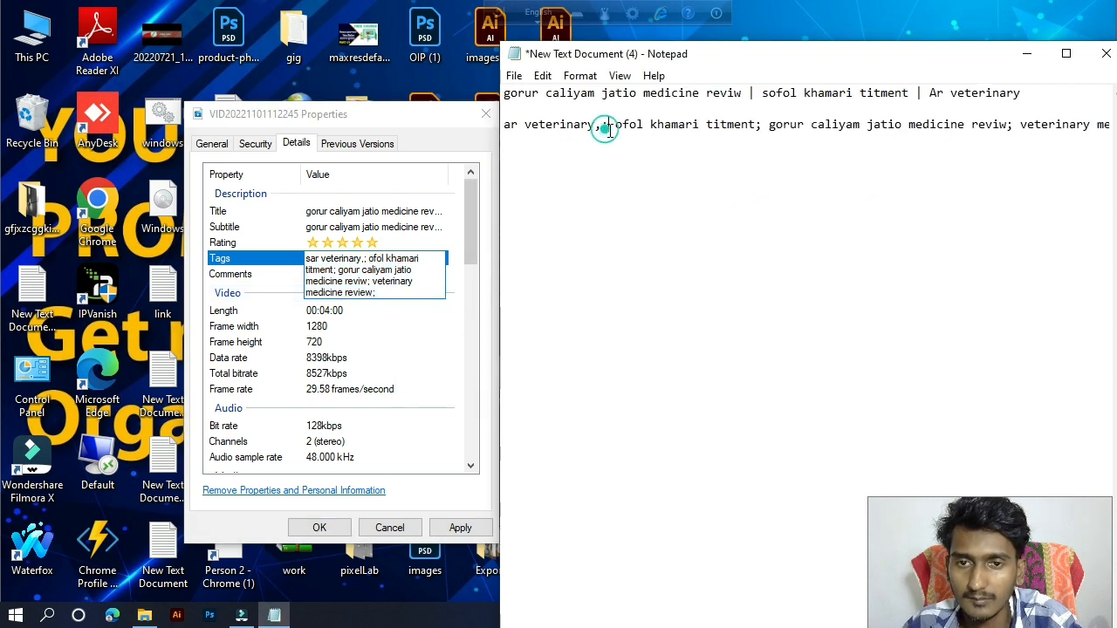
{"action": "key", "text": "BackSpace"}
{"action": "key", "text": "Return"}
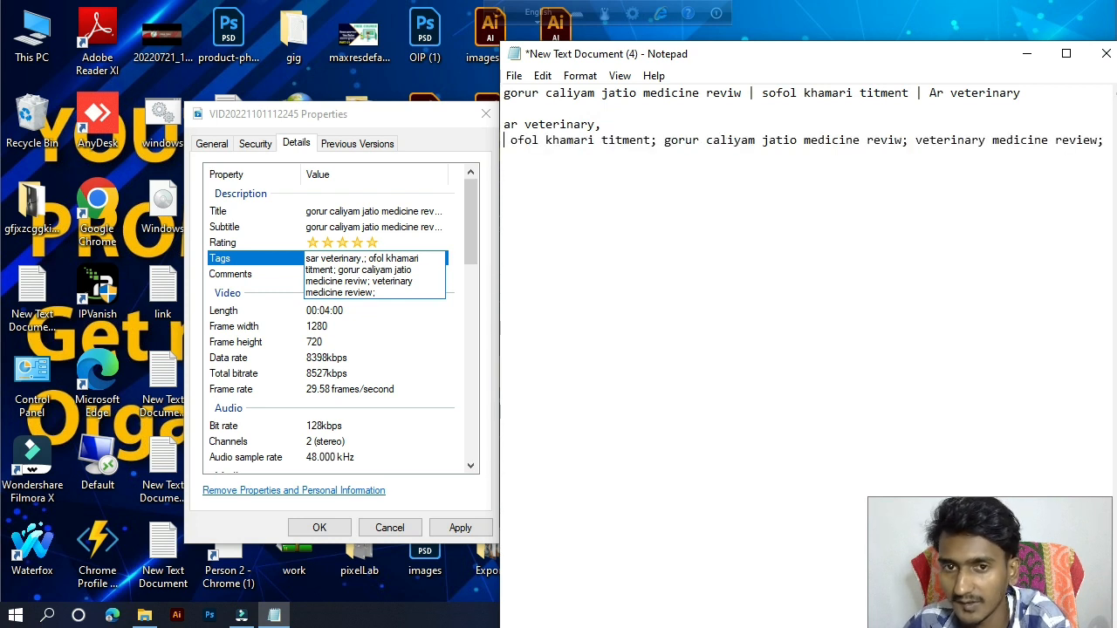
{"action": "key", "text": "Return"}
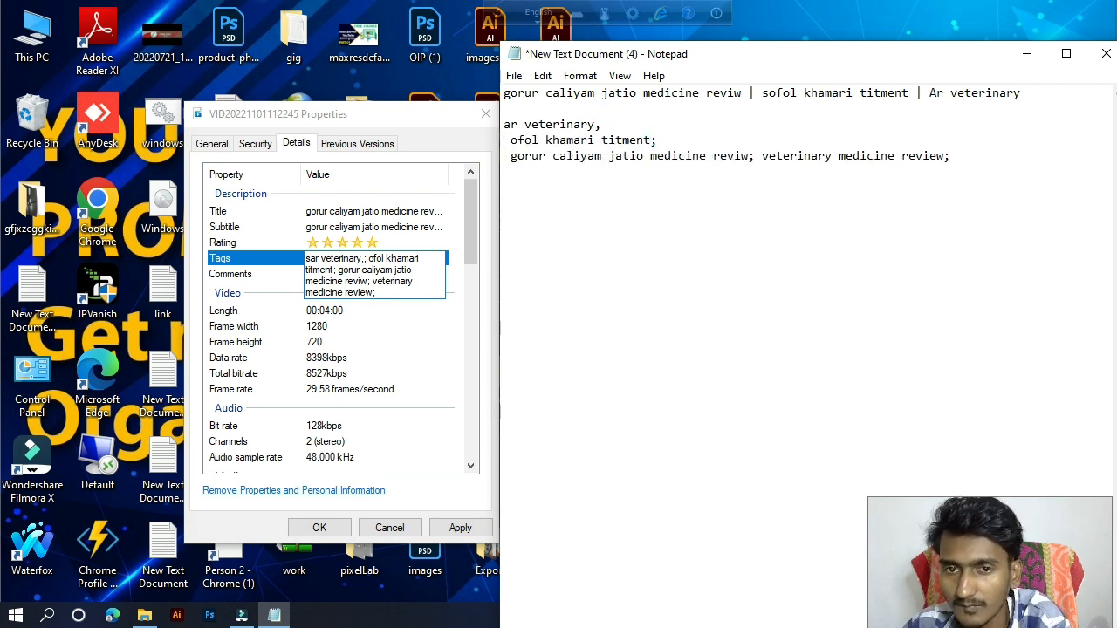
{"action": "left_click", "coordinate": [759, 156]}
{"action": "key", "text": "Return"}
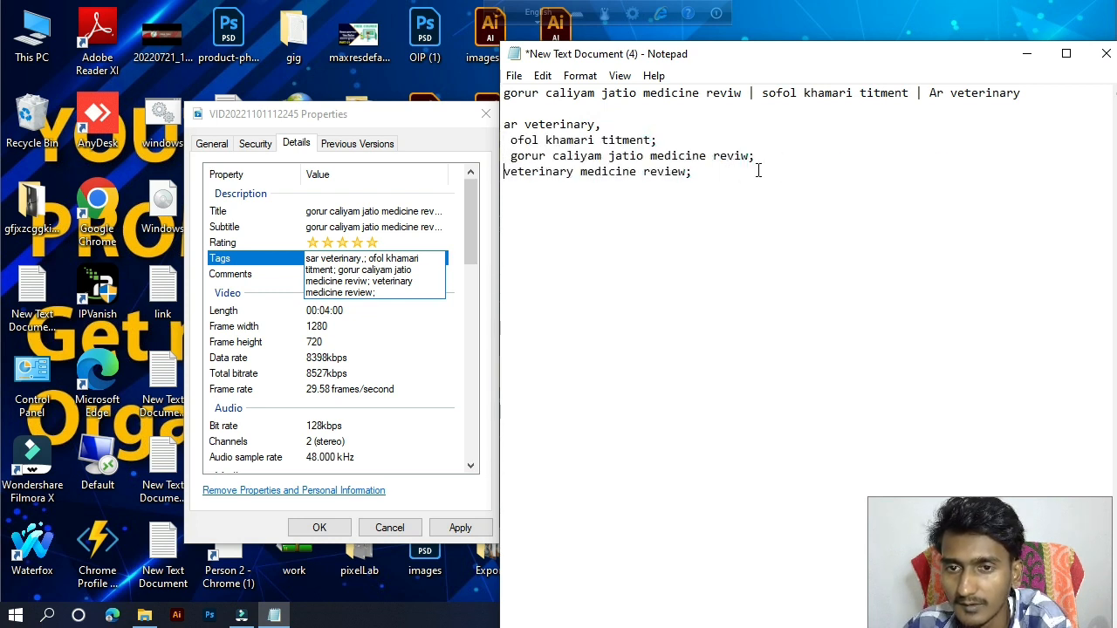
Step: Remove the trailing semicolons and comma and the leading spaces from the tag lines in the text document
{"action": "left_click", "coordinate": [723, 172]}
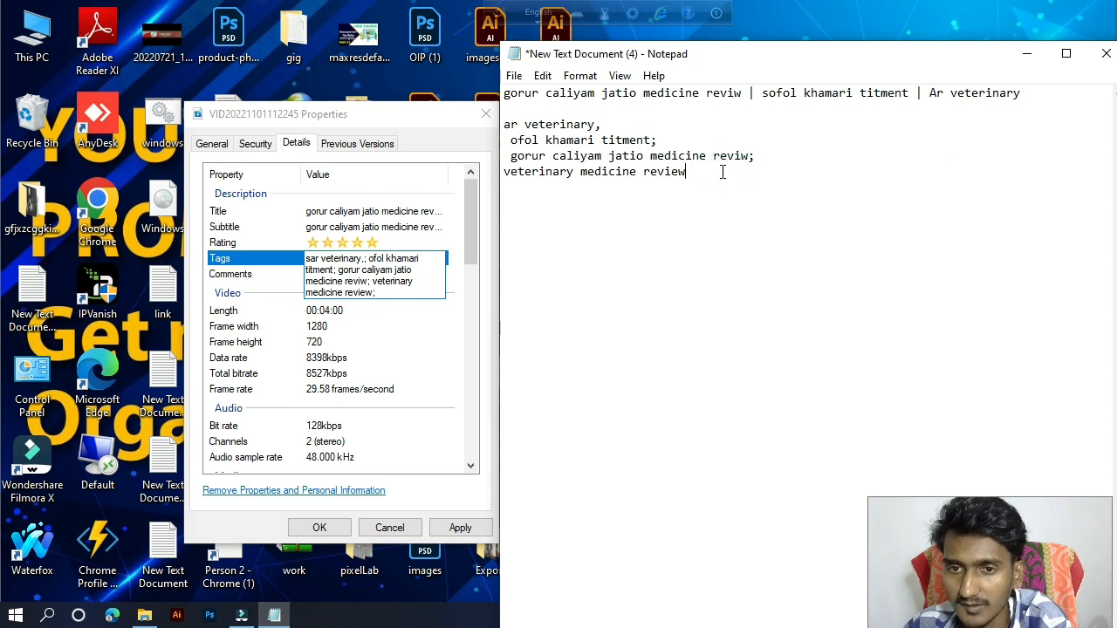
{"action": "key", "text": "BackSpace"}
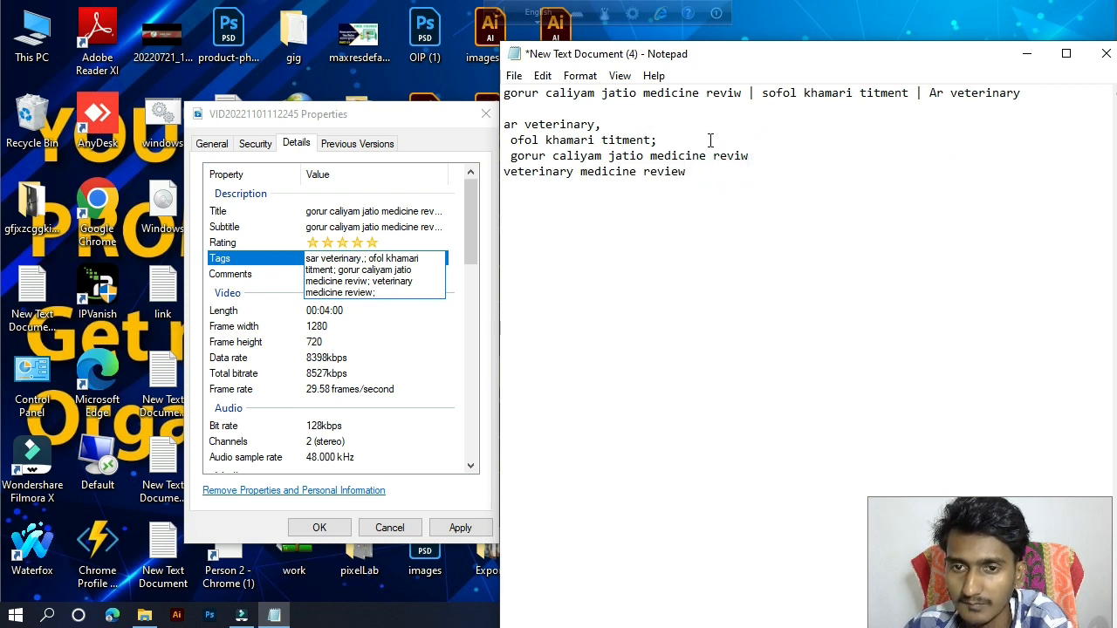
{"action": "left_click", "coordinate": [705, 138]}
{"action": "key", "text": "BackSpace"}
{"action": "left_click", "coordinate": [611, 130]}
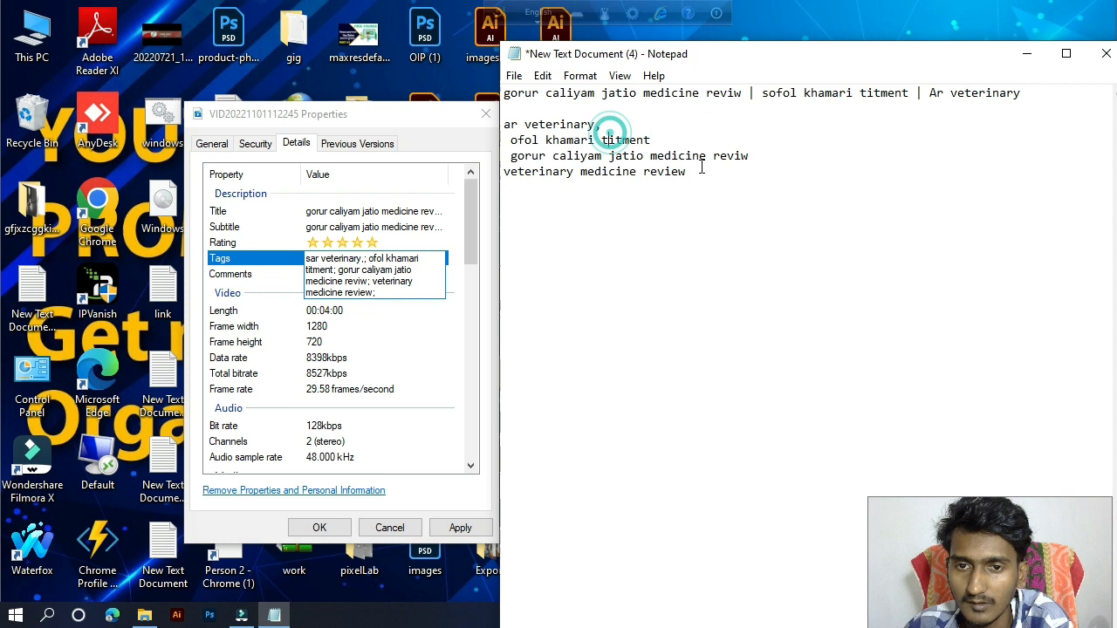
{"action": "left_click", "coordinate": [628, 128]}
{"action": "key", "text": "BackSpace"}
{"action": "left_click", "coordinate": [511, 145]}
{"action": "key", "text": "BackSpace"}
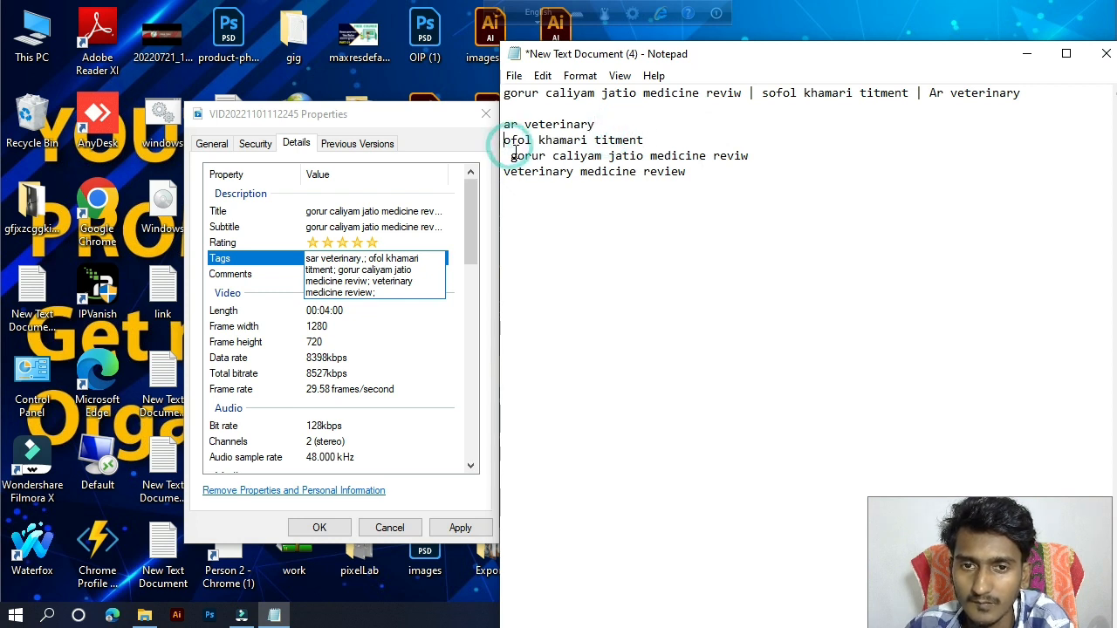
{"action": "left_click", "coordinate": [514, 156]}
{"action": "key", "text": "BackSpace"}
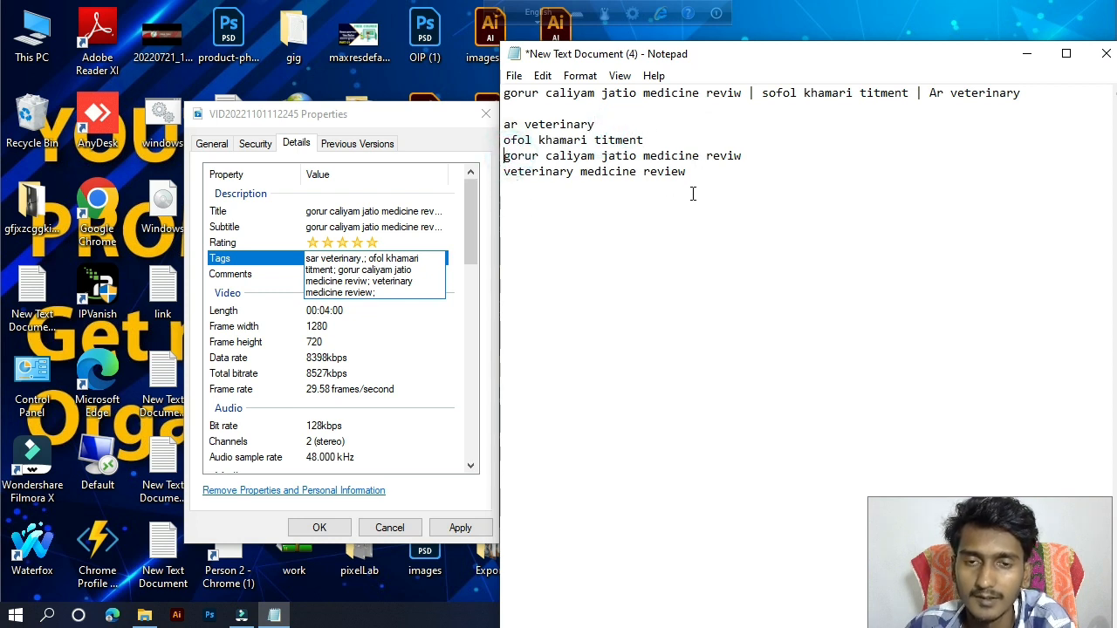
Step: Set the Comments property of the video file to "nice video"
{"action": "left_click", "coordinate": [362, 116]}
{"action": "left_click_drag", "start_coordinate": [362, 117], "coordinate": [352, 100]}
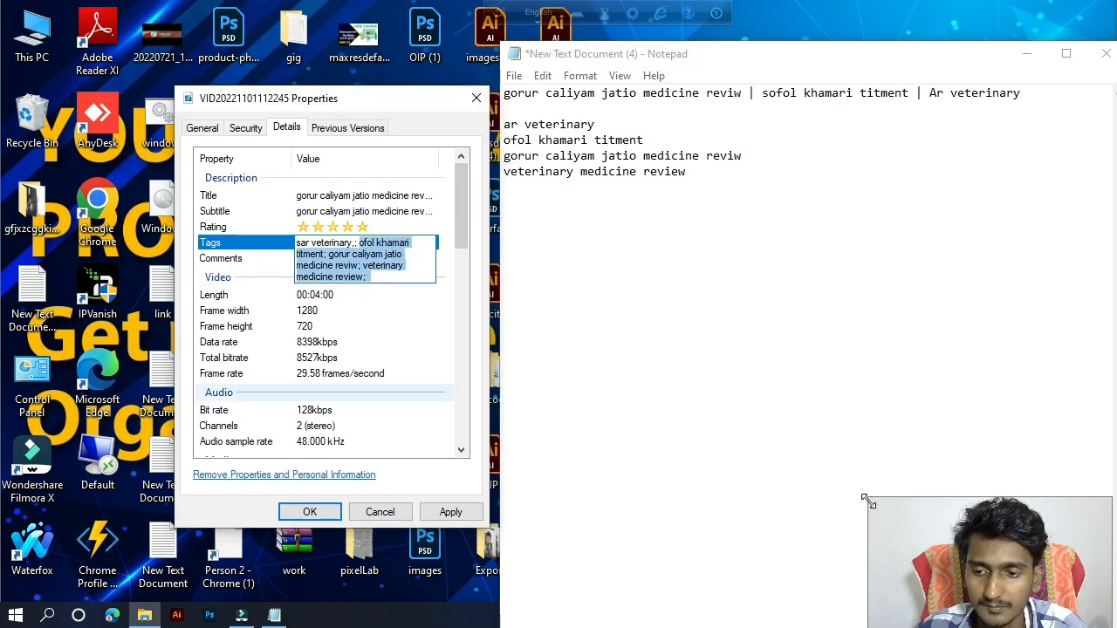
{"action": "left_click_drag", "start_coordinate": [866, 499], "coordinate": [624, 377]}
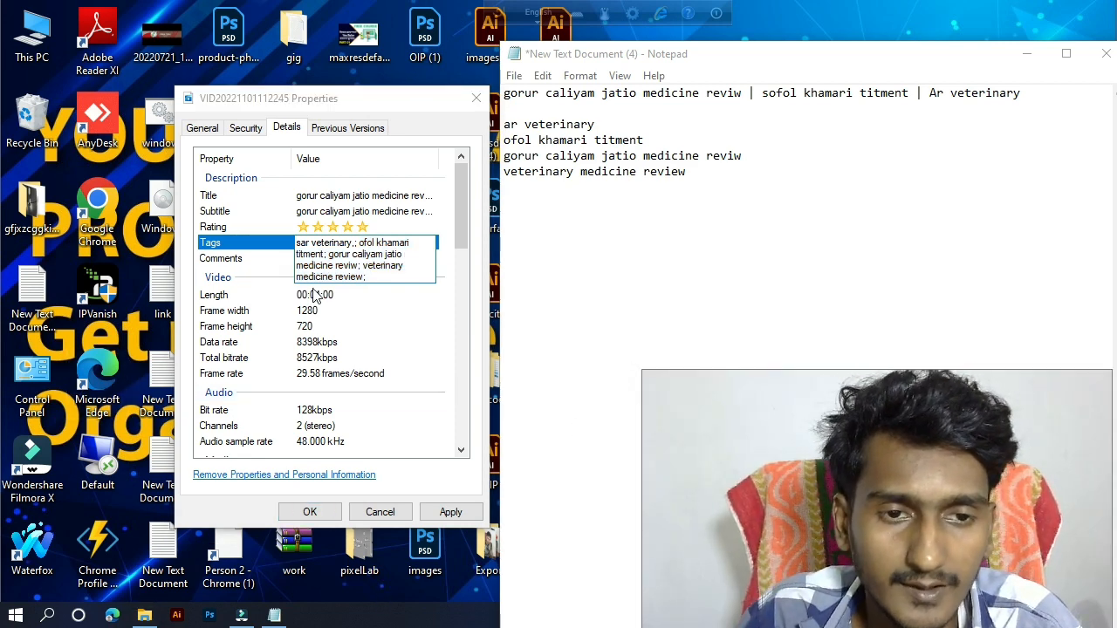
{"action": "left_click", "coordinate": [249, 259]}
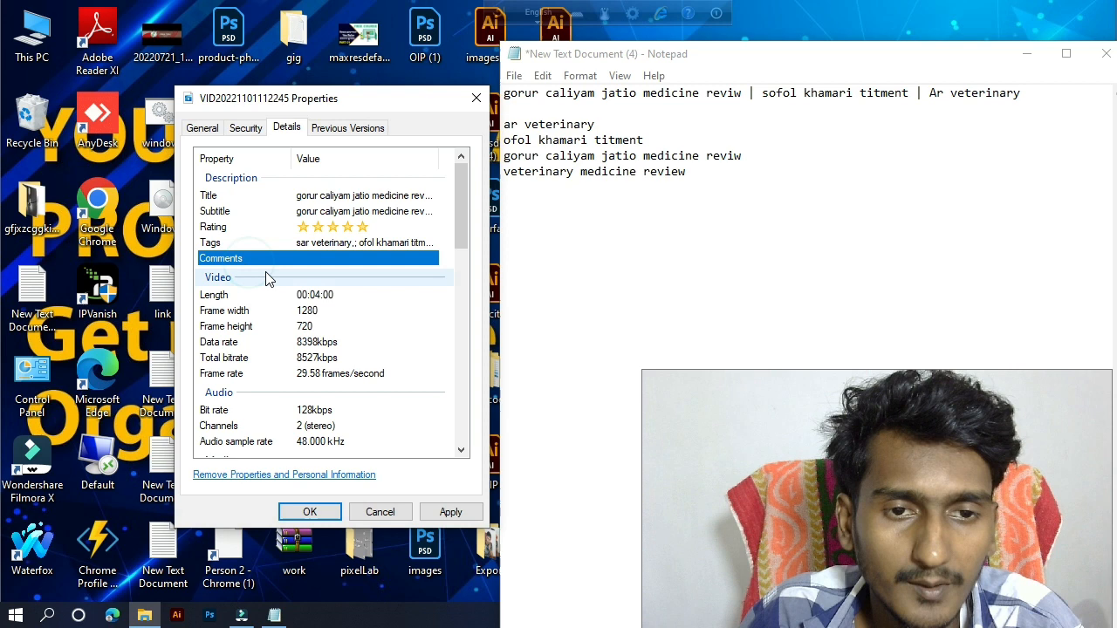
{"action": "left_click", "coordinate": [343, 260]}
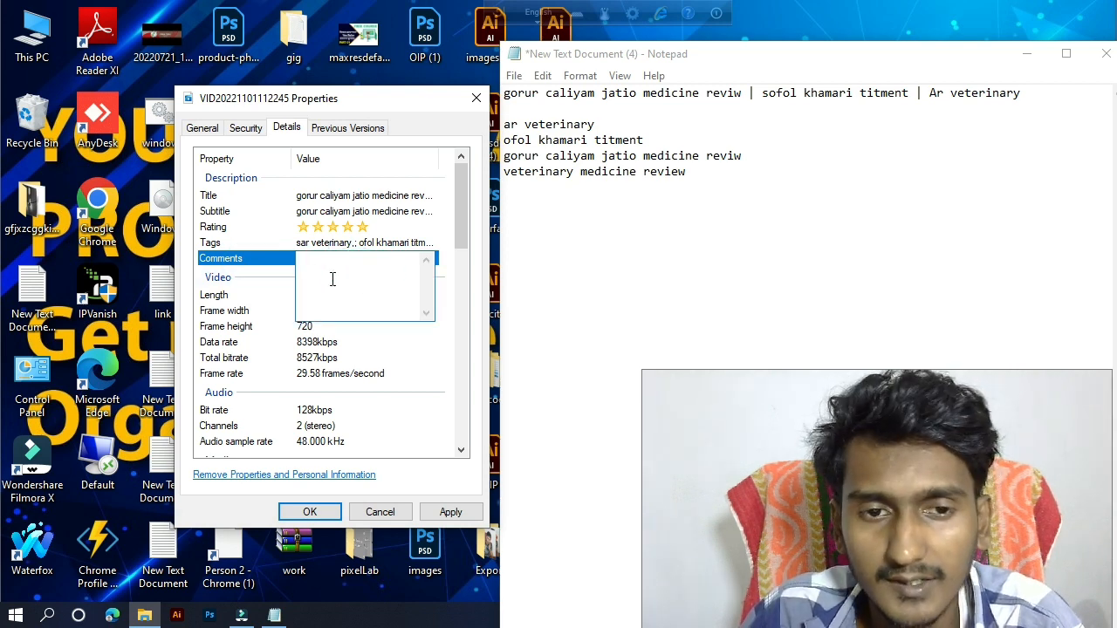
{"action": "type", "text": "ni"}
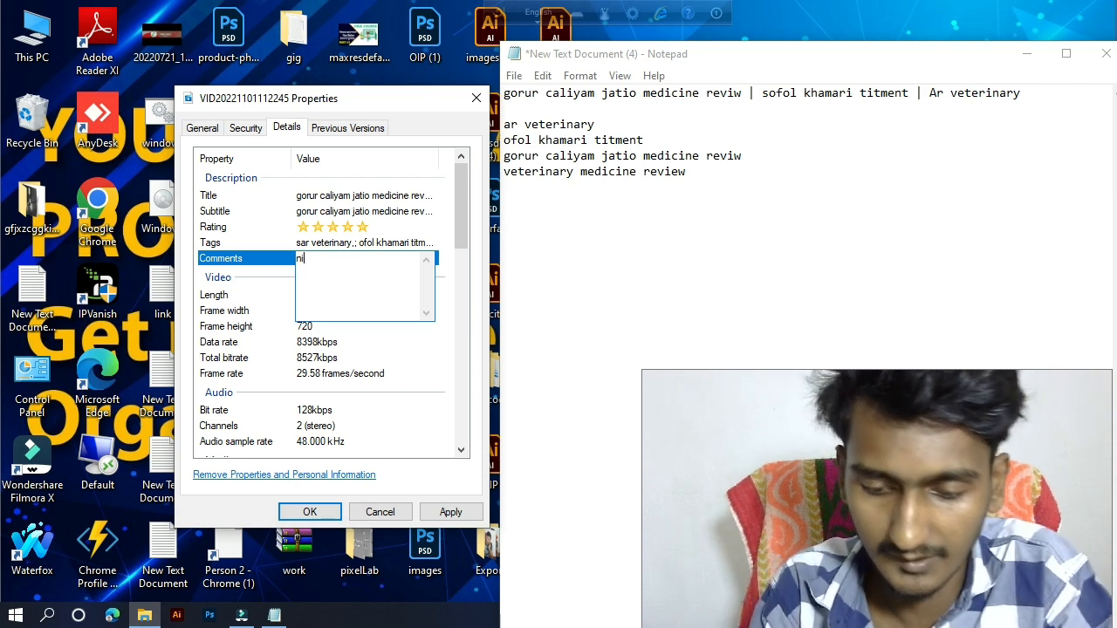
{"action": "type", "text": "ce vi"}
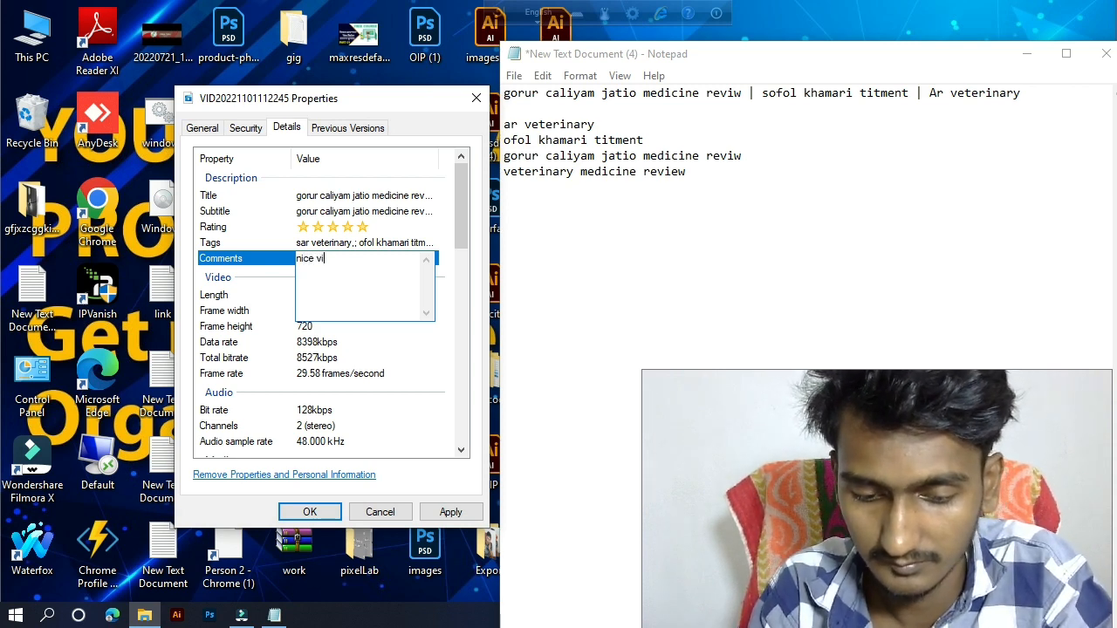
{"action": "type", "text": "deo"}
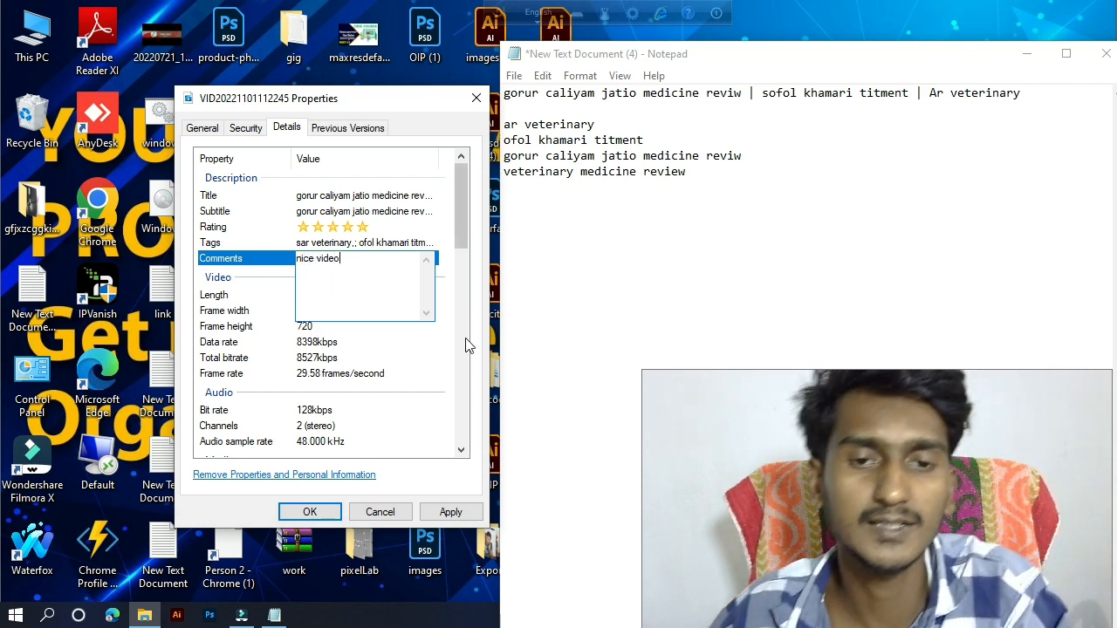
{"action": "left_click", "coordinate": [448, 271]}
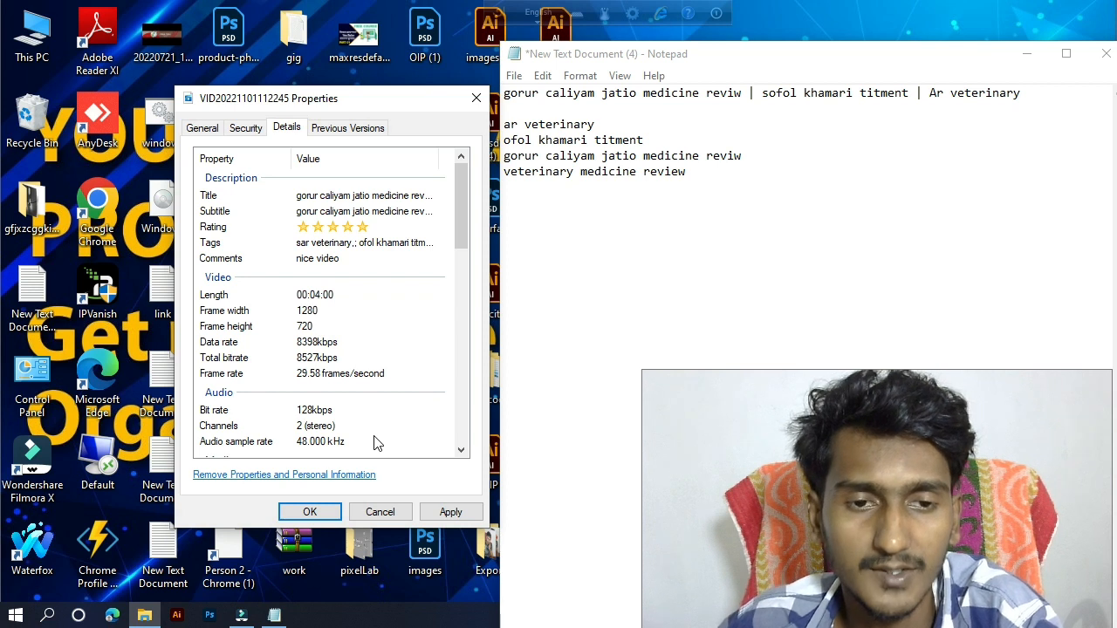
Step: Examine the video's length, frame size, data rate and frame rate, and its audio bit rate, channels and sample rate
{"action": "left_click", "coordinate": [206, 295]}
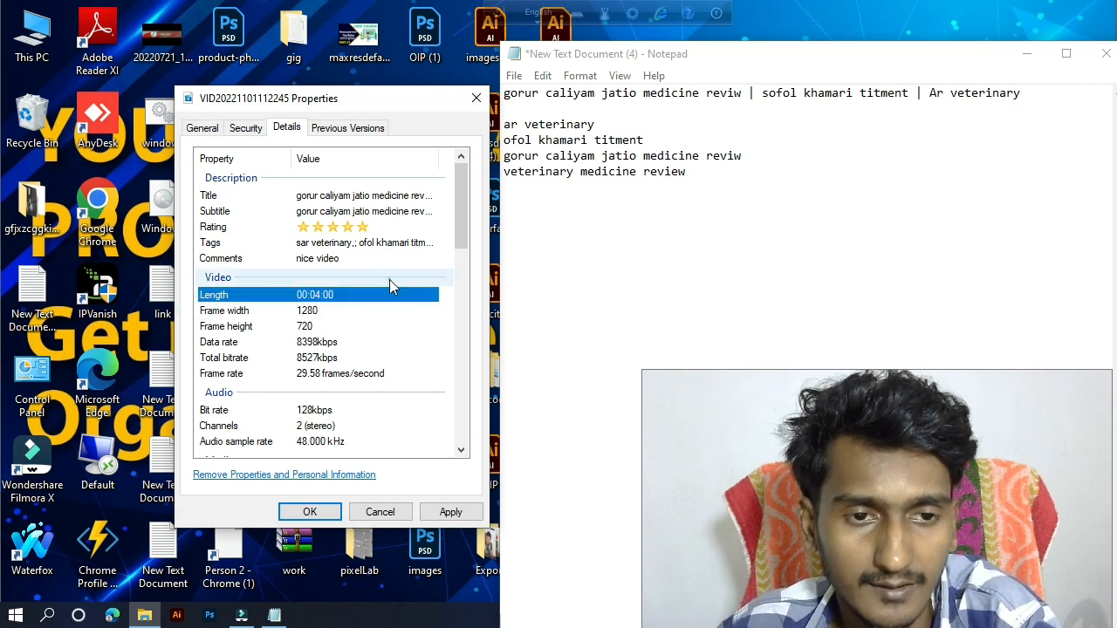
{"action": "left_click", "coordinate": [244, 325]}
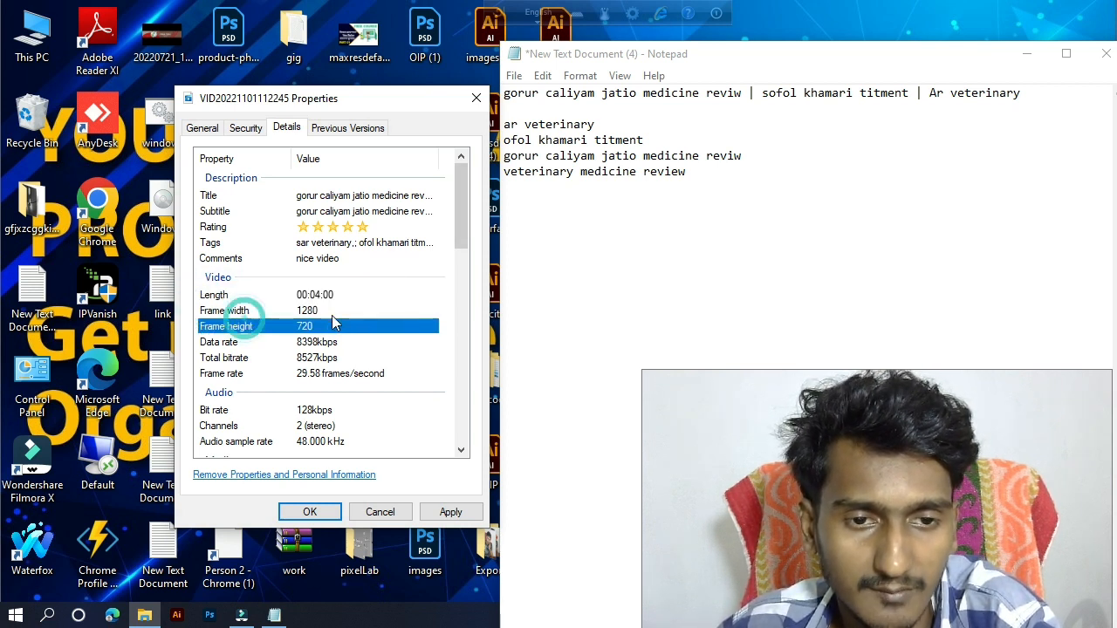
{"action": "left_click", "coordinate": [330, 342]}
{"action": "left_click", "coordinate": [307, 359]}
{"action": "left_click", "coordinate": [357, 344]}
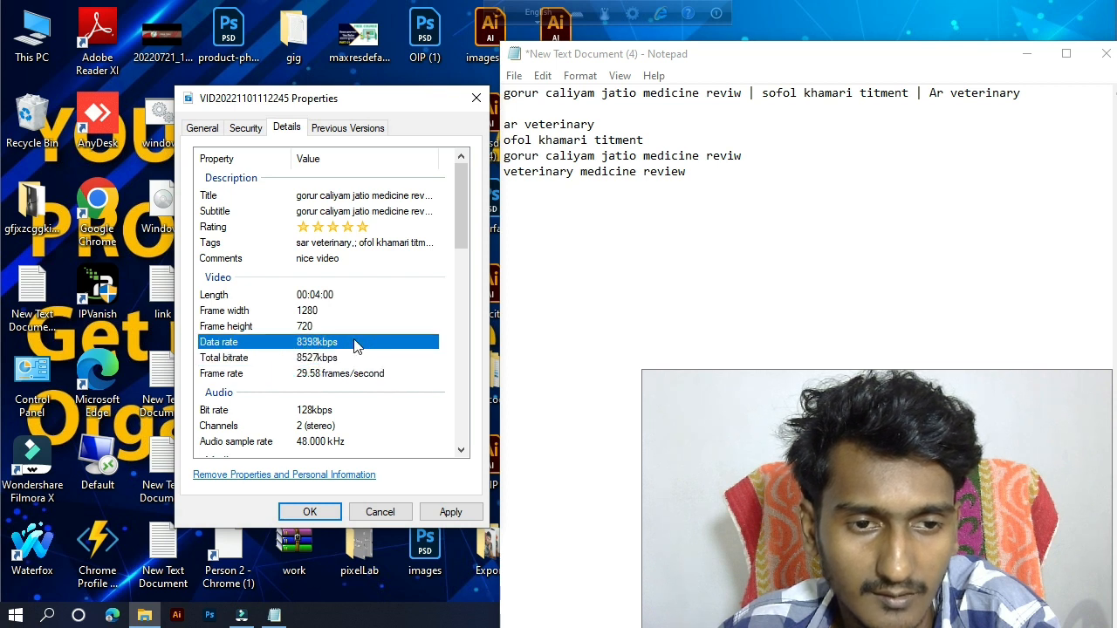
{"action": "left_click", "coordinate": [371, 347]}
{"action": "left_click", "coordinate": [367, 375]}
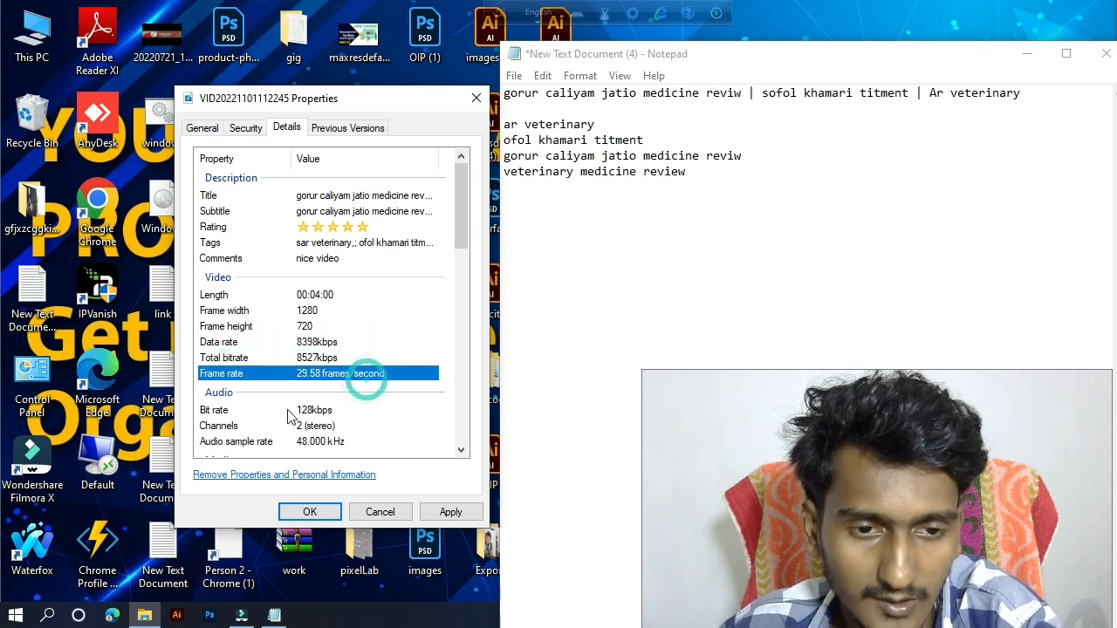
{"action": "left_click", "coordinate": [213, 411]}
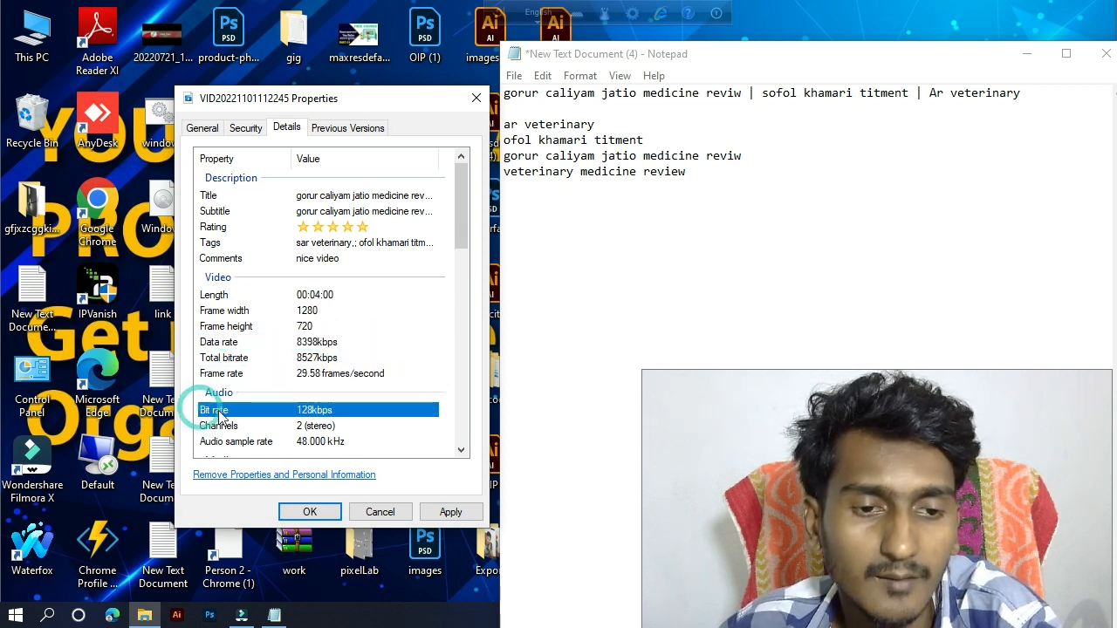
{"action": "left_click_drag", "start_coordinate": [460, 214], "coordinate": [461, 241]}
{"action": "left_click", "coordinate": [229, 336]}
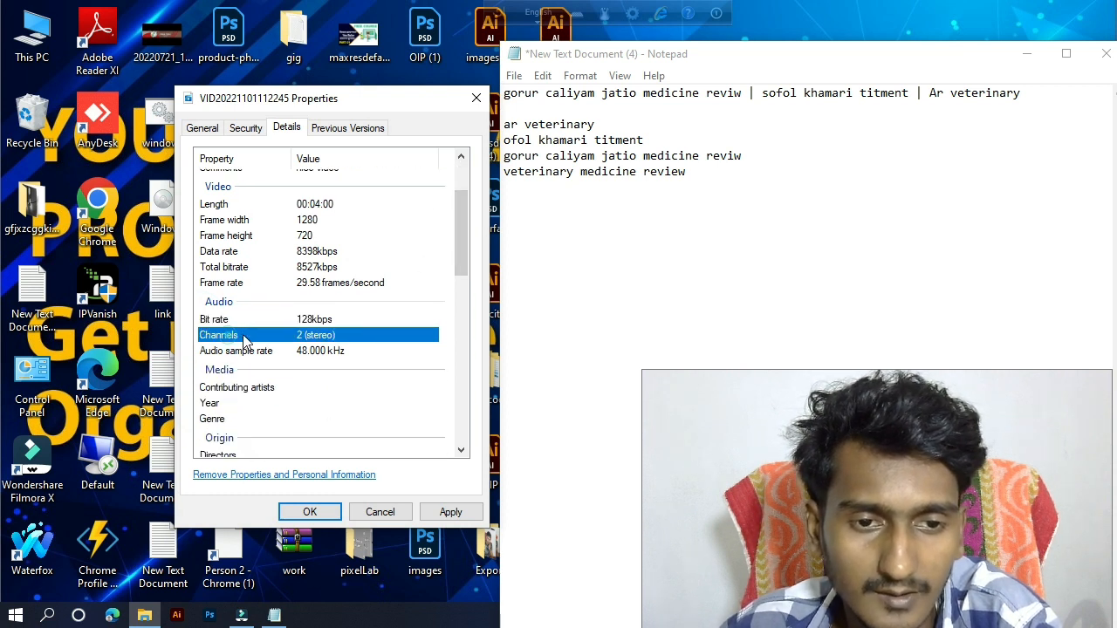
{"action": "left_click", "coordinate": [344, 351]}
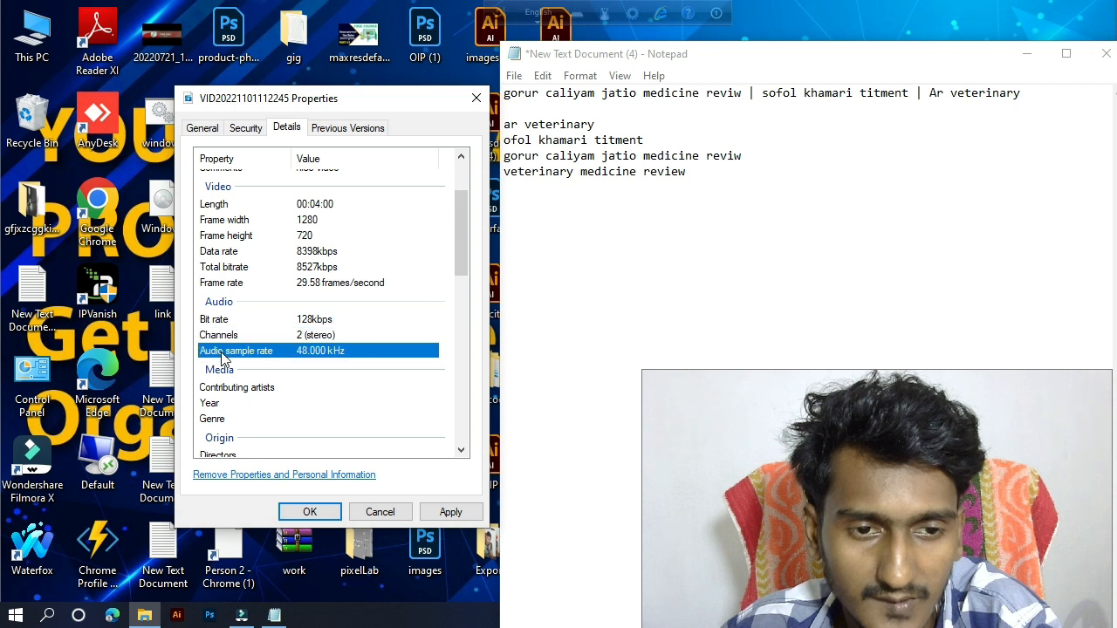
Step: Set the Year property in the video's Media section to 2022
{"action": "scroll", "coordinate": [463, 257], "scroll_direction": "down", "scroll_amount": 1}
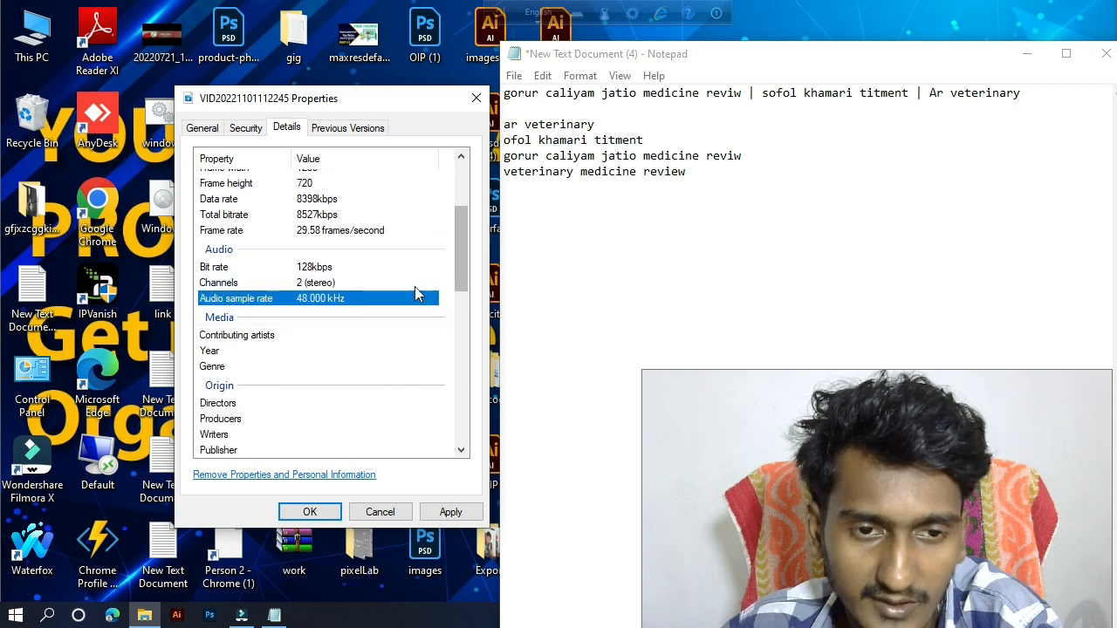
{"action": "left_click", "coordinate": [274, 369]}
{"action": "left_click", "coordinate": [268, 354]}
{"action": "left_click", "coordinate": [348, 350]}
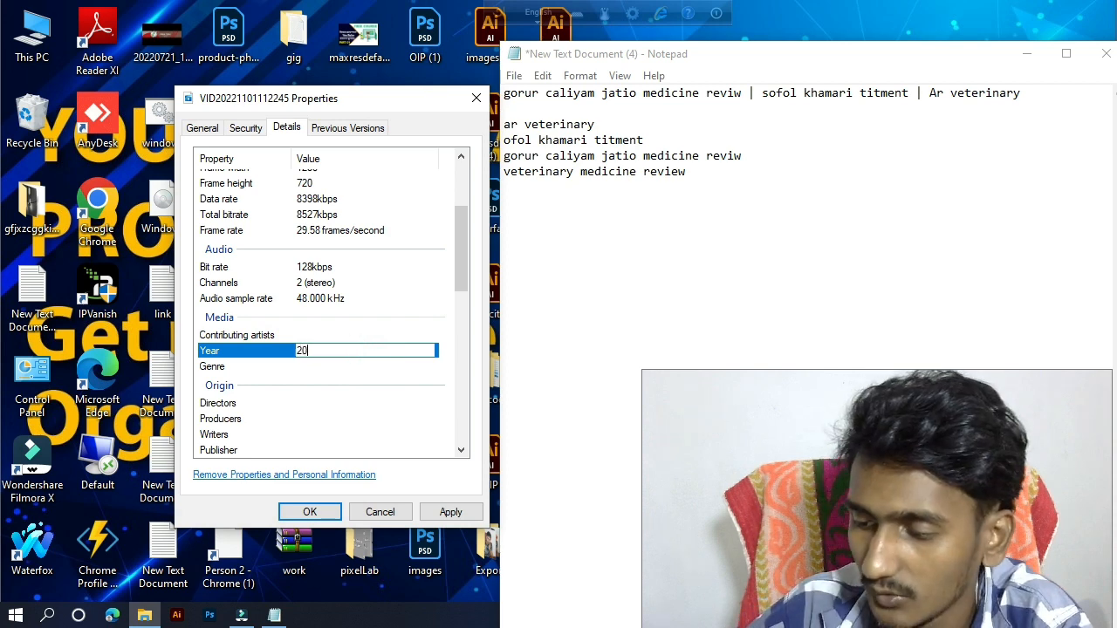
{"action": "type", "text": "2022"}
Step: Set the video's Genre property to "ar veterinary", ended with a semicolon
{"action": "left_click", "coordinate": [362, 367]}
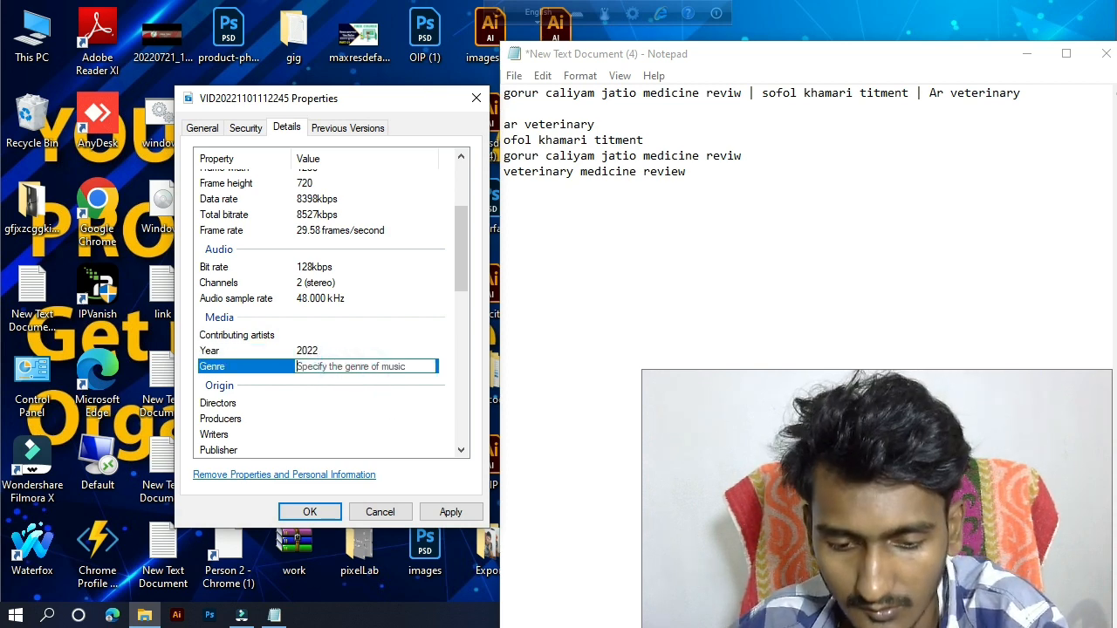
{"action": "type", "text": "ar veterinary;"}
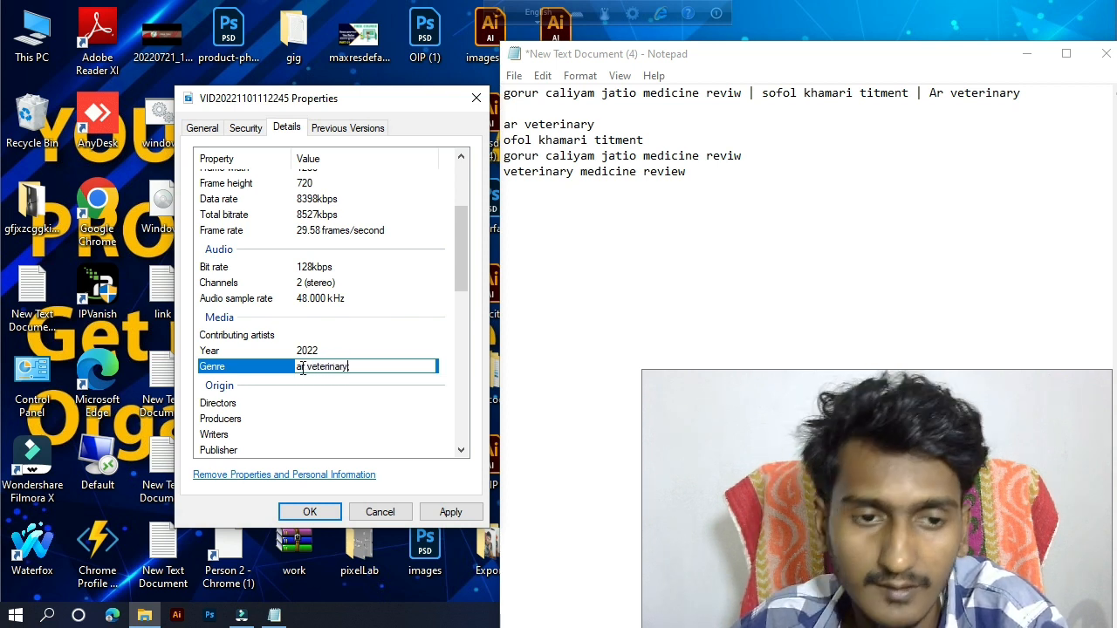
{"action": "left_click", "coordinate": [253, 370]}
Step: Enter the director's name in the video's Directors property, ended with a semicolon
{"action": "left_click", "coordinate": [343, 402]}
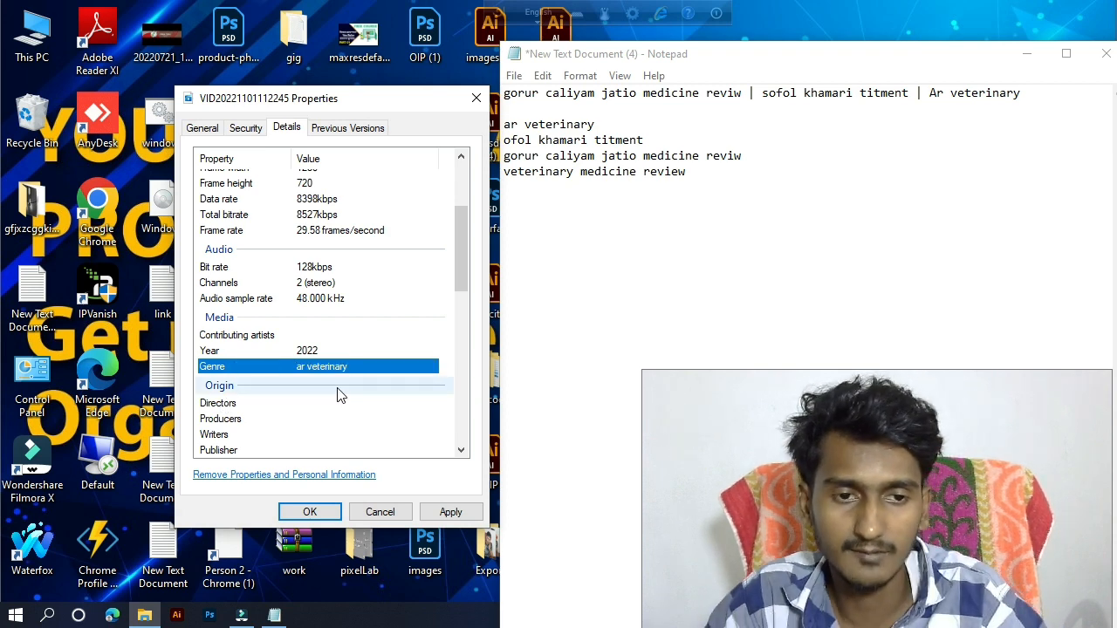
{"action": "left_click", "coordinate": [337, 401]}
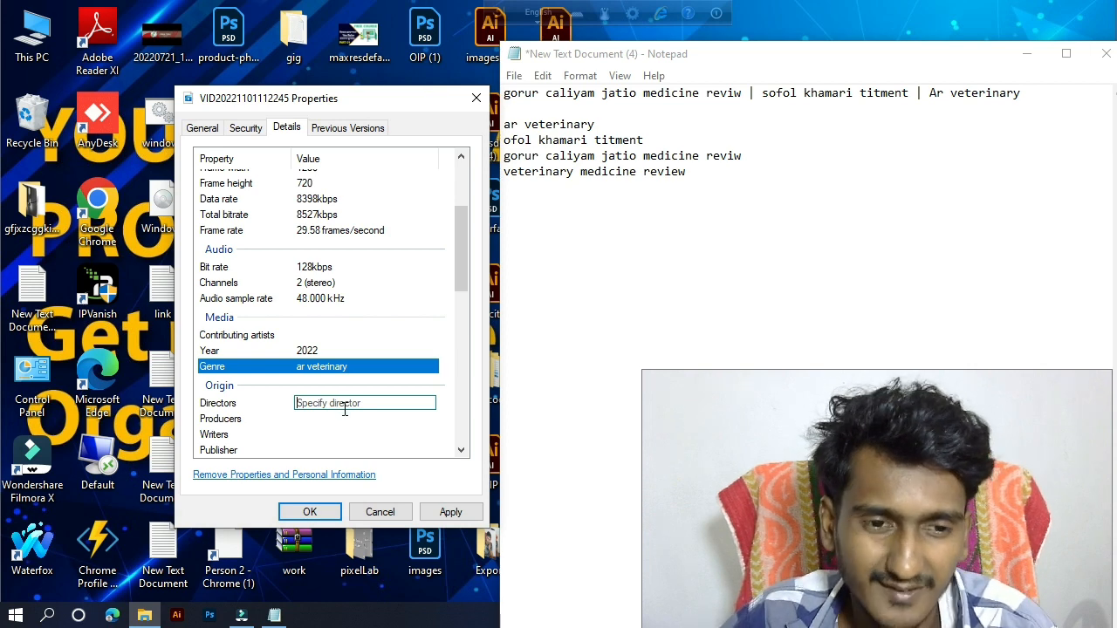
{"action": "left_click", "coordinate": [346, 408]}
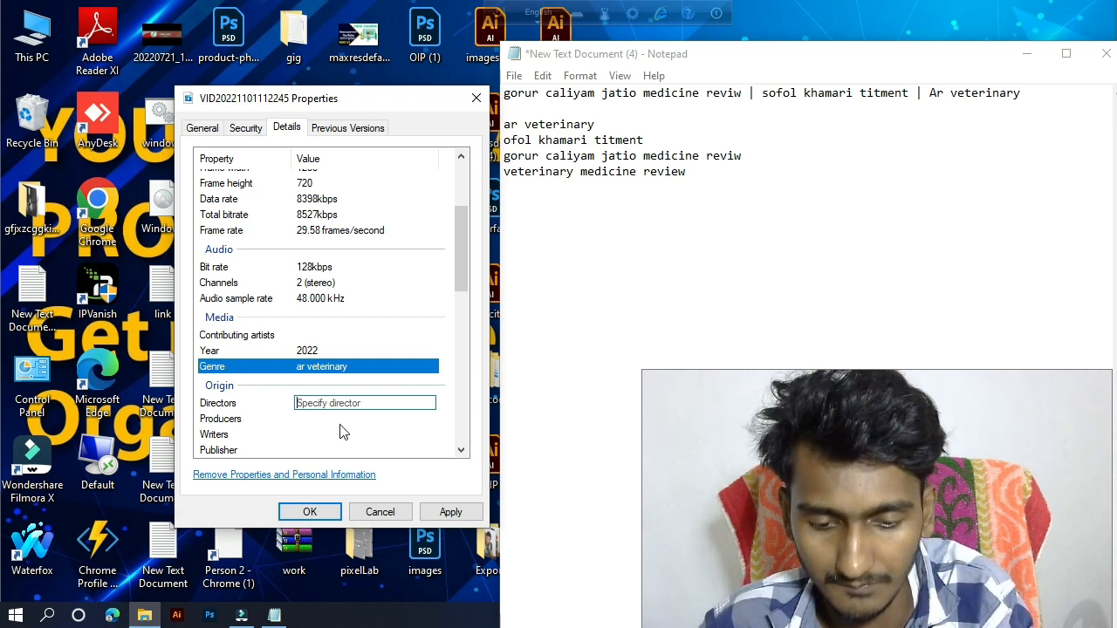
{"action": "type", "text": "faruk;"}
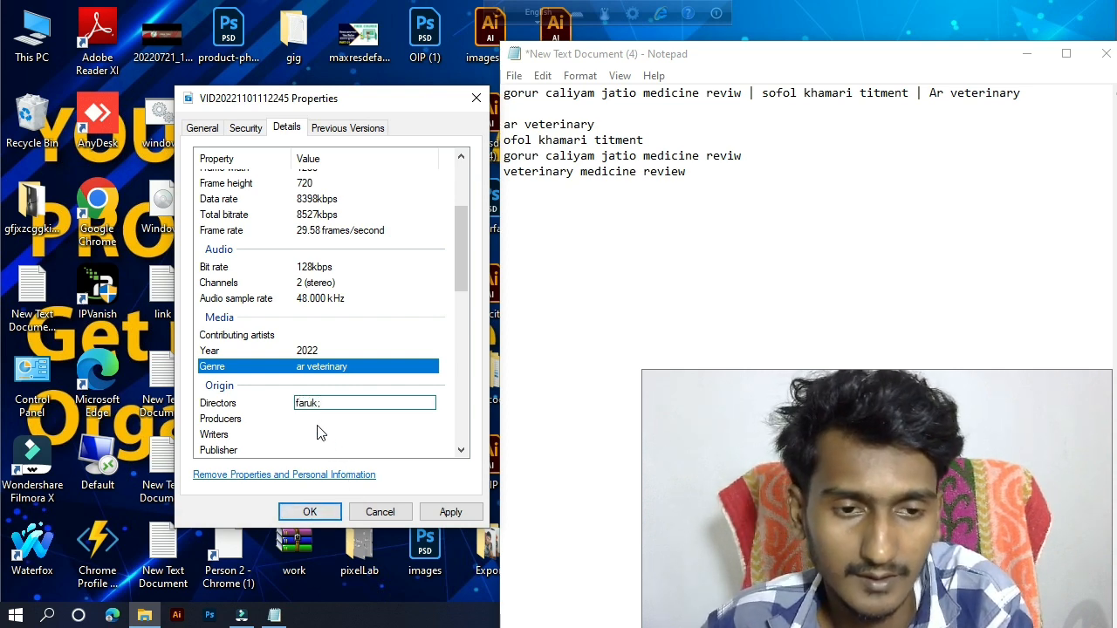
Step: Enter the producer's name in the Producers property, ended with a semicolon, and open the Writers property for editing
{"action": "left_click", "coordinate": [312, 418]}
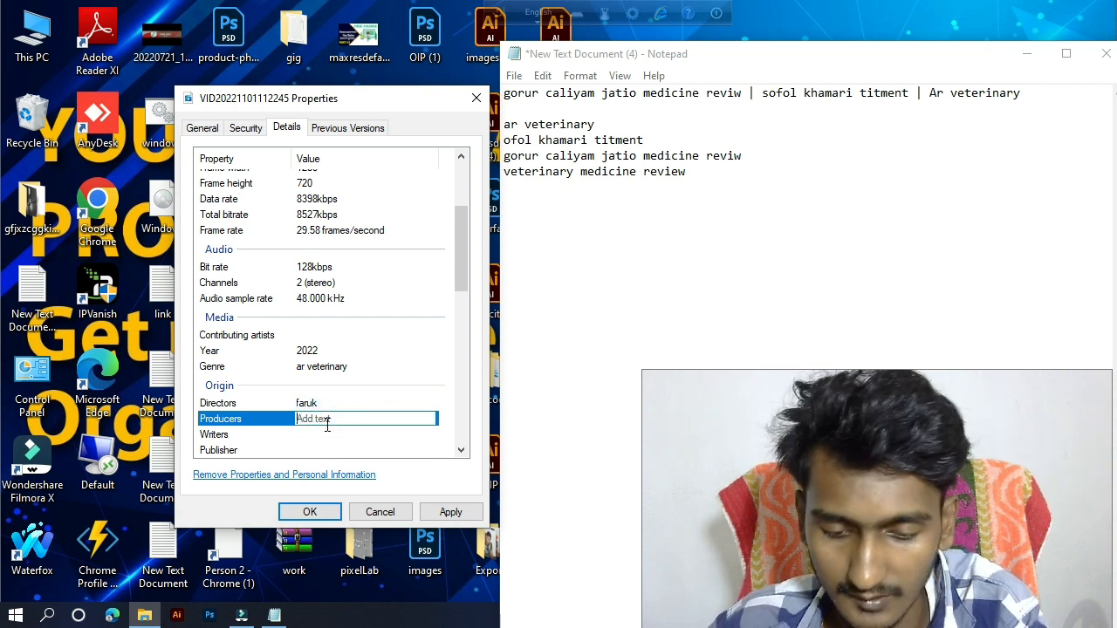
{"action": "type", "text": "faru"}
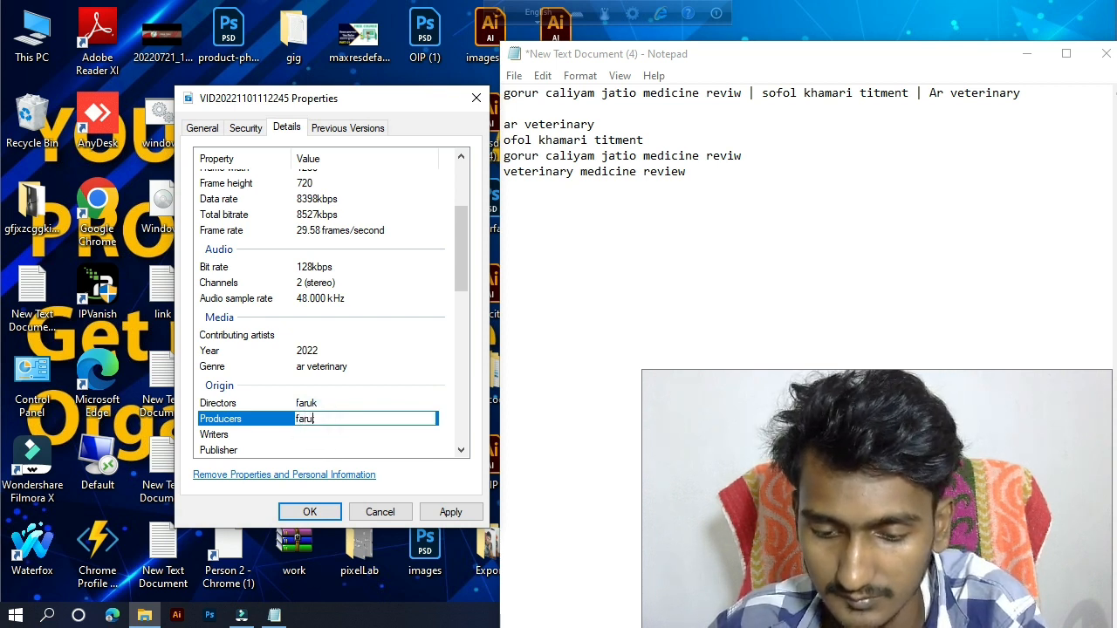
{"action": "type", "text": "k;"}
{"action": "left_click", "coordinate": [316, 435]}
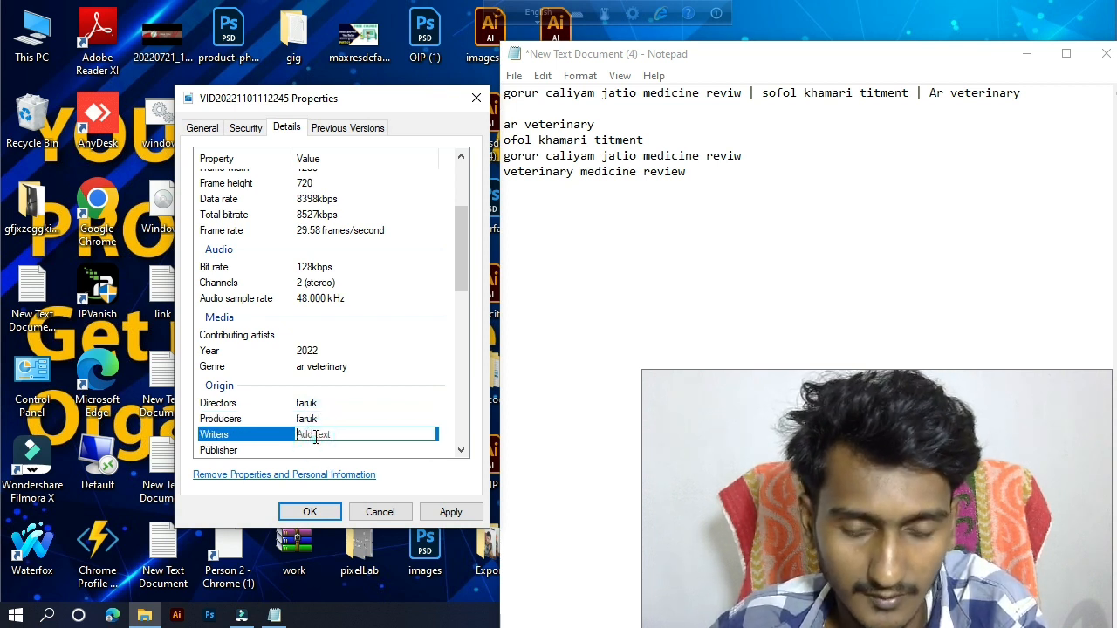
Step: Enter the writer's name in the Writers property, ended with a semicolon, and the publisher's name in the Publisher property
{"action": "type", "text": "faru"}
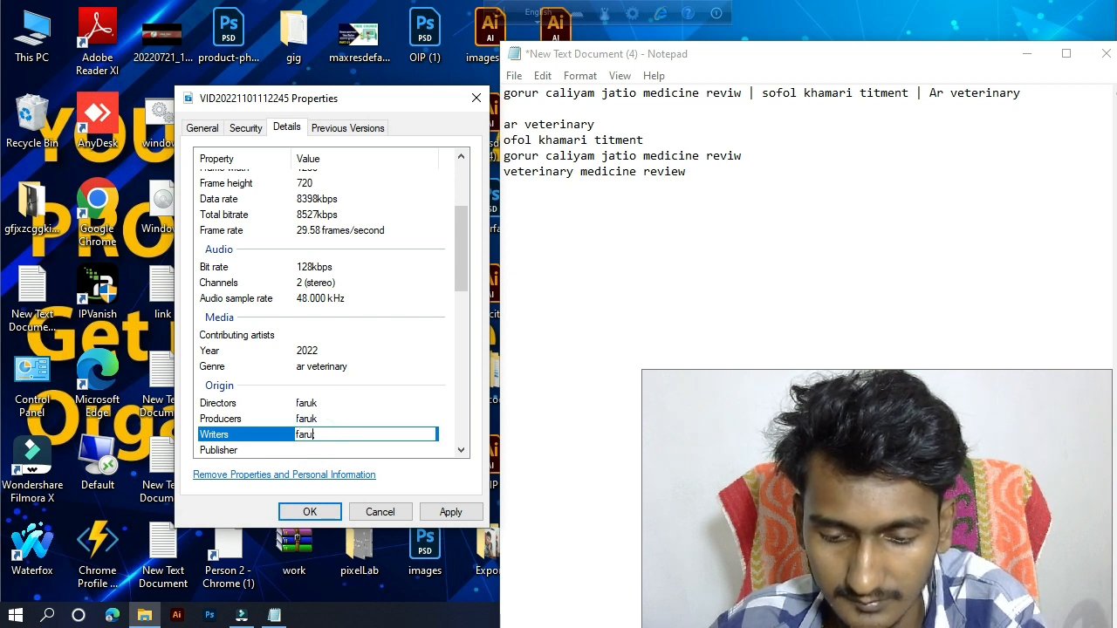
{"action": "type", "text": "k;"}
{"action": "left_click", "coordinate": [316, 450]}
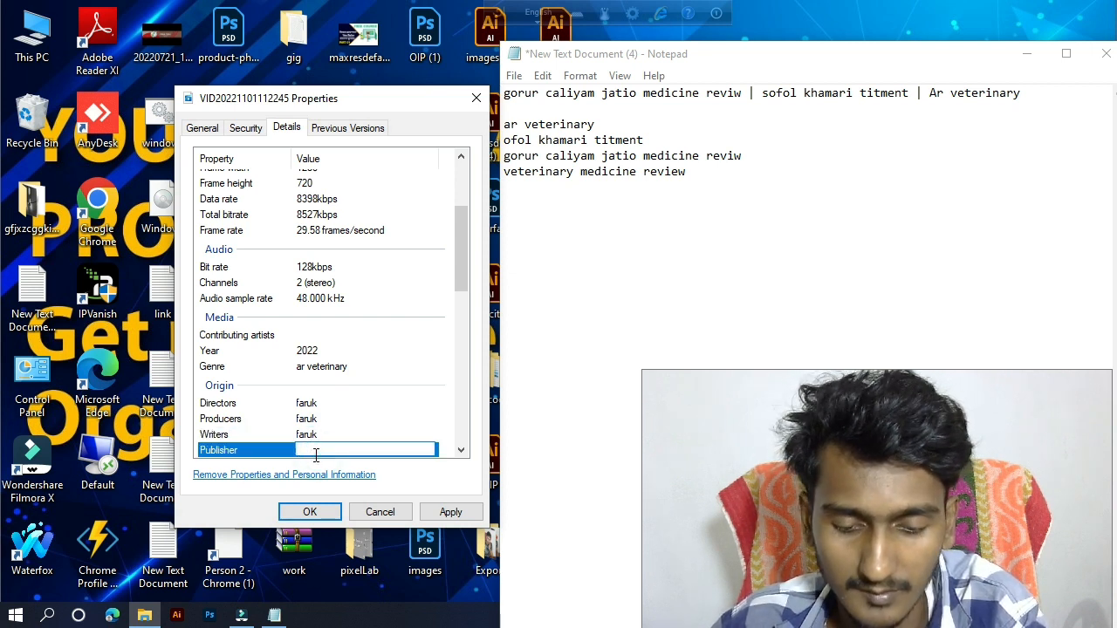
{"action": "type", "text": "faruk"}
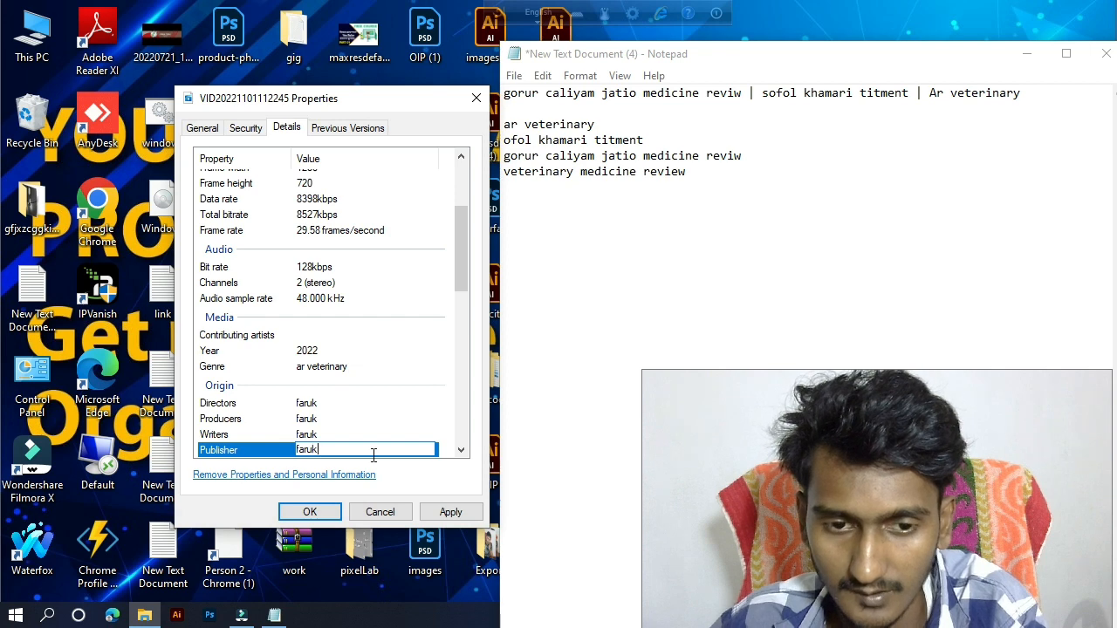
Step: Enter the content provider's name in the video's Content provider property
{"action": "left_click_drag", "start_coordinate": [465, 252], "coordinate": [469, 297]}
{"action": "left_click", "coordinate": [365, 337]}
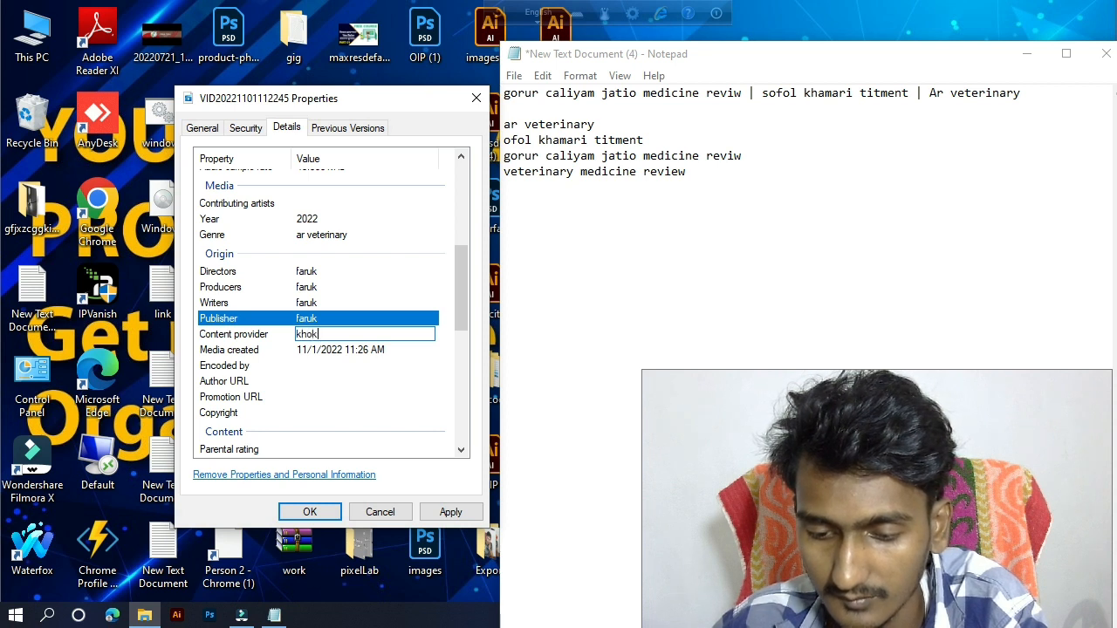
{"action": "type", "text": "khokon"}
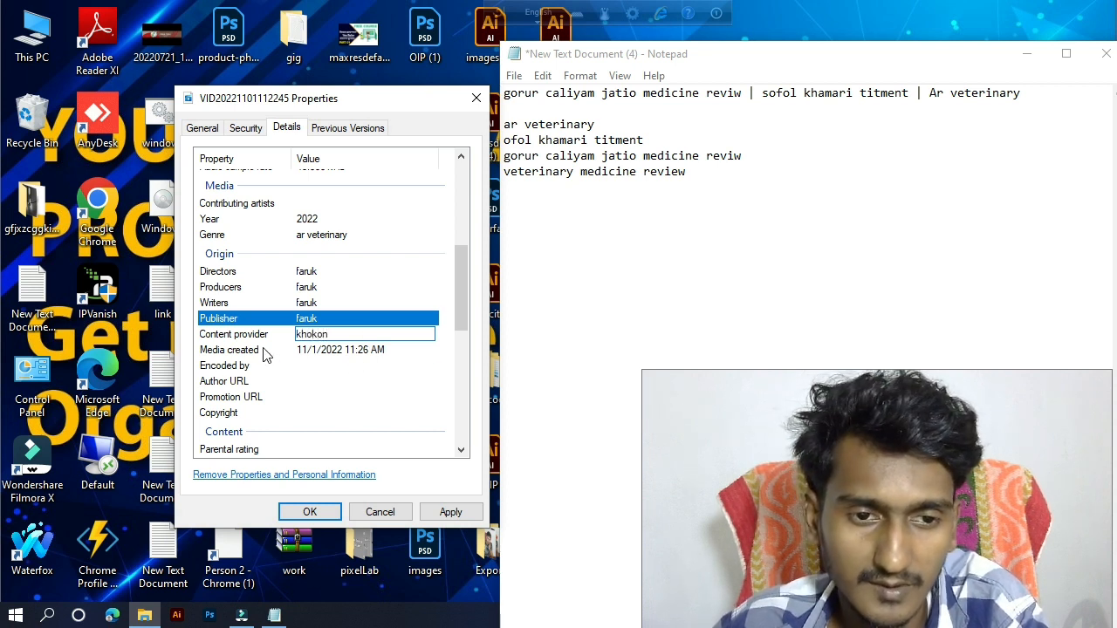
Step: Enter the encoder's name in the video's Encoded by property
{"action": "left_click", "coordinate": [324, 349]}
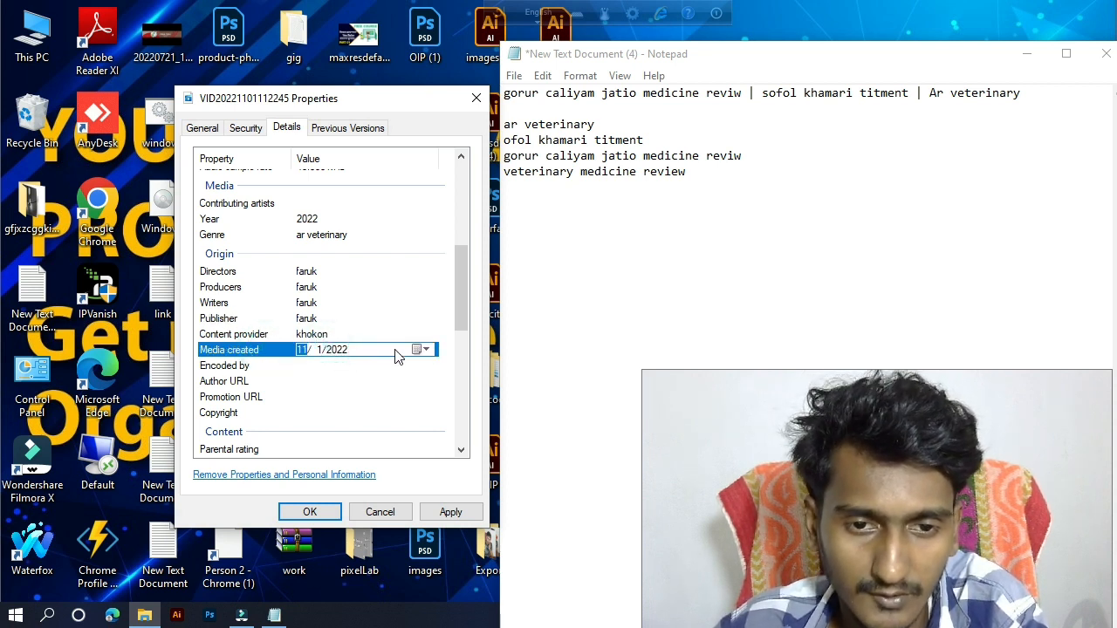
{"action": "left_click", "coordinate": [283, 365]}
{"action": "left_click", "coordinate": [303, 365]}
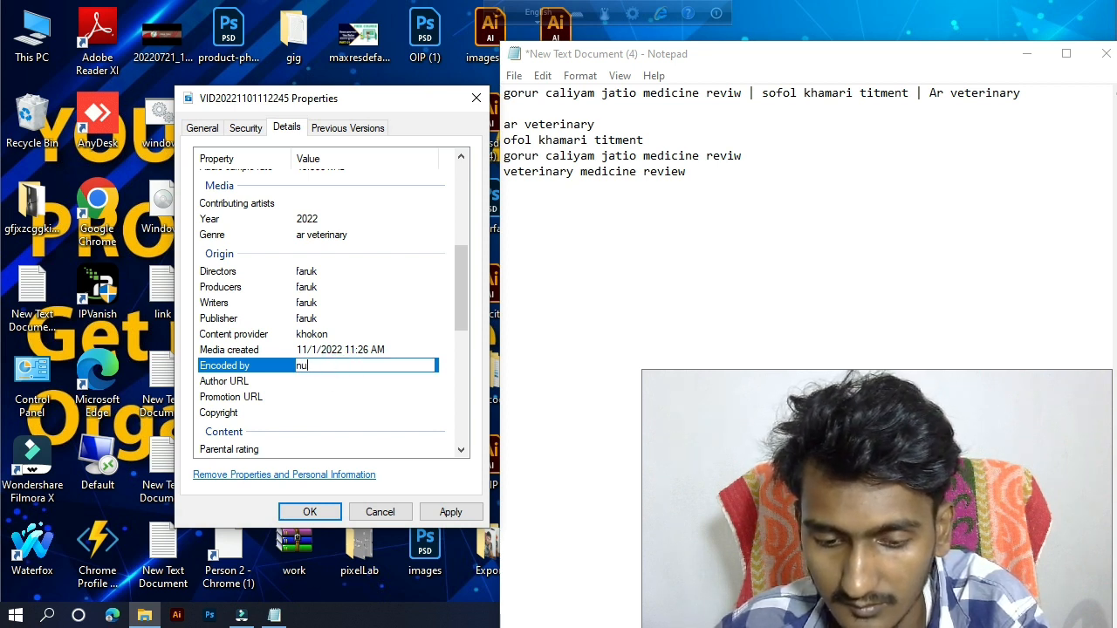
{"action": "type", "text": "nurjam"}
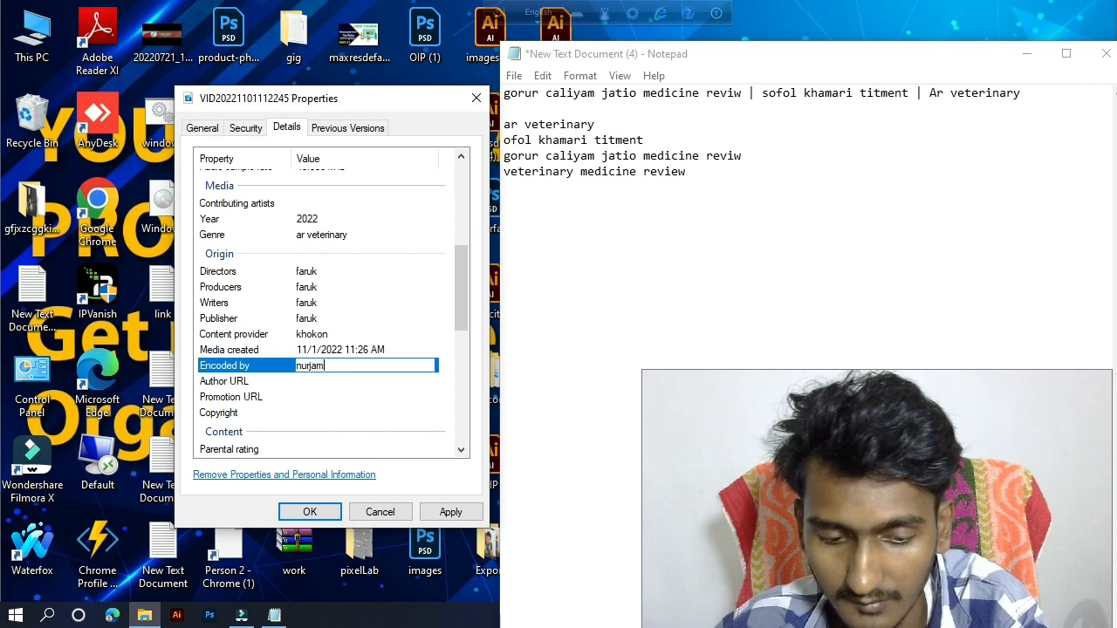
{"action": "type", "text": "aqn"}
Step: Examine the Author URL, Promotion URL and Copyright properties in the Origin section without entering values
{"action": "left_click", "coordinate": [317, 381]}
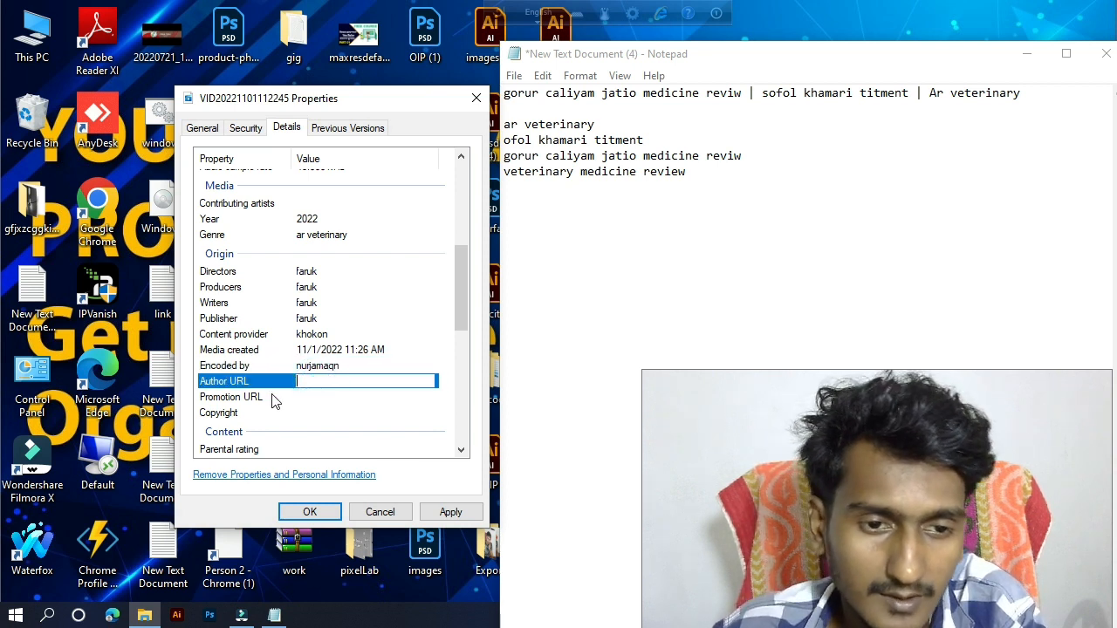
{"action": "left_click", "coordinate": [381, 384]}
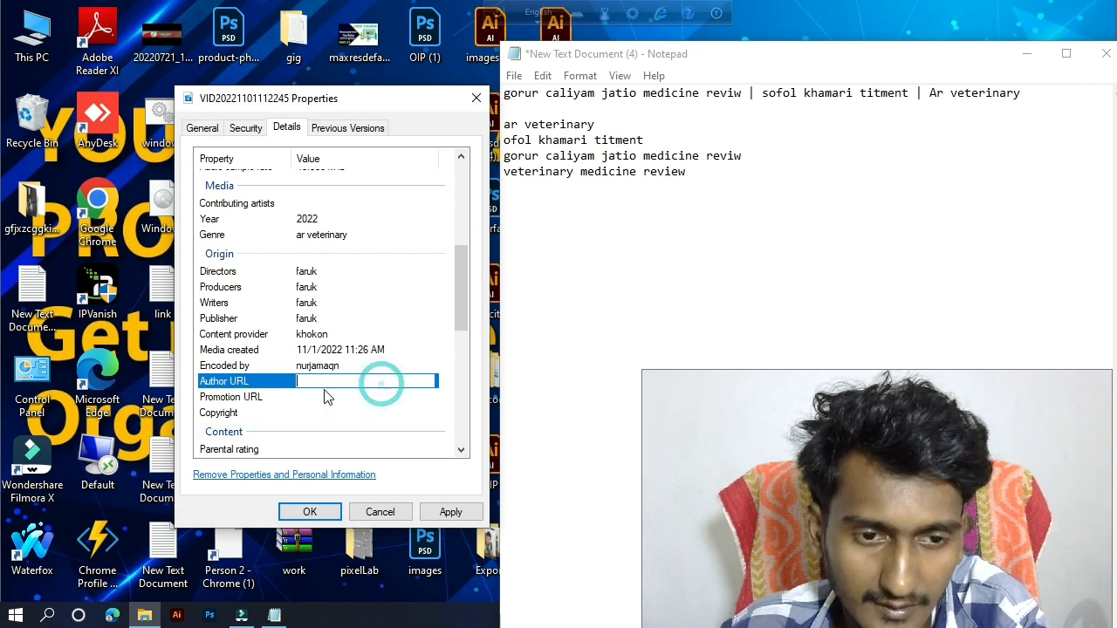
{"action": "left_click", "coordinate": [324, 397]}
{"action": "left_click", "coordinate": [363, 397]}
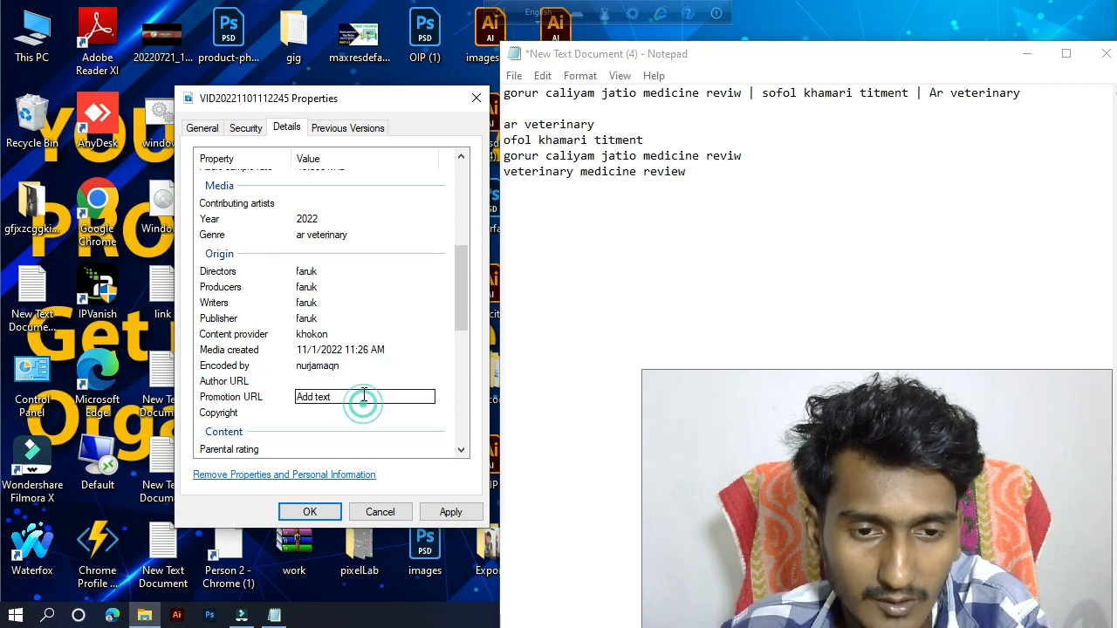
{"action": "left_click", "coordinate": [356, 383]}
{"action": "left_click", "coordinate": [355, 407]}
{"action": "left_click", "coordinate": [355, 398]}
{"action": "left_click", "coordinate": [355, 386]}
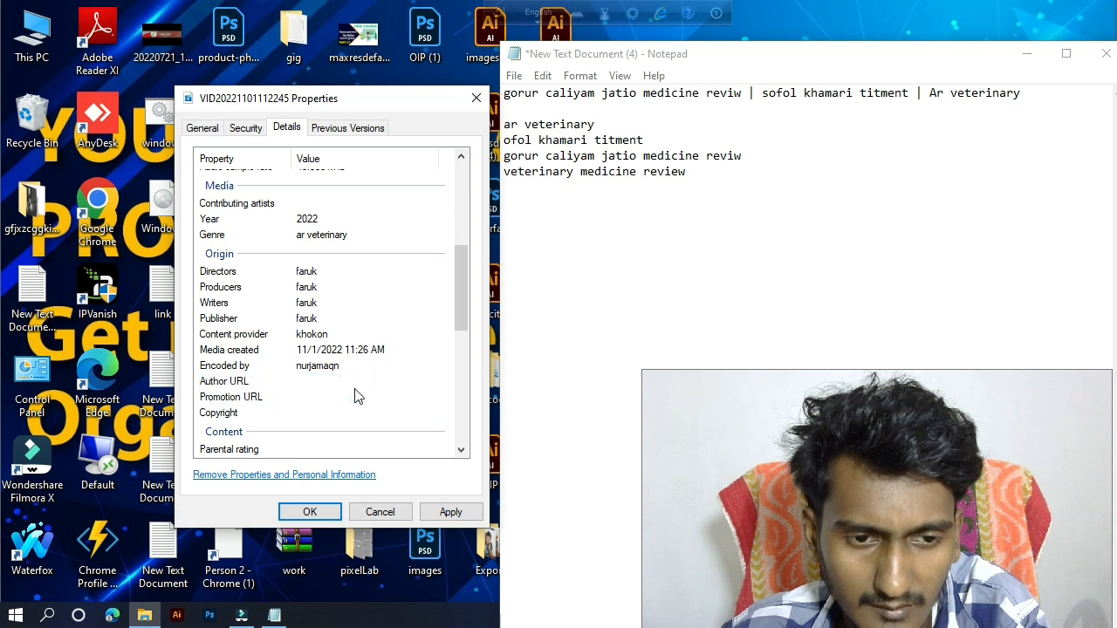
{"action": "left_click", "coordinate": [346, 414]}
{"action": "left_click", "coordinate": [360, 413]}
{"action": "left_click", "coordinate": [415, 413]}
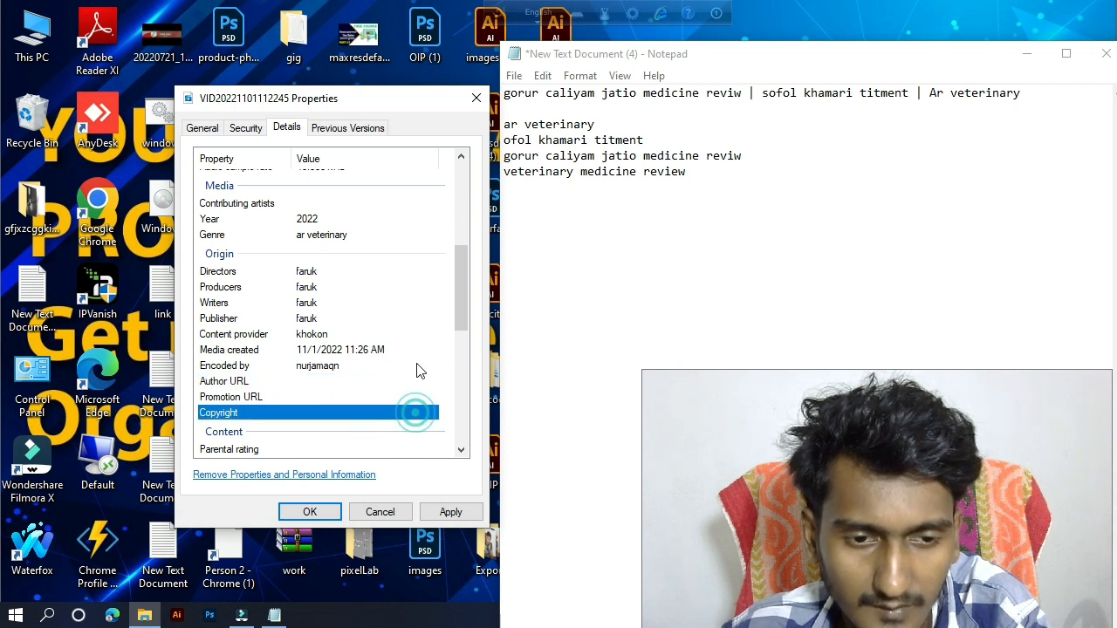
Step: Look through the Content section's properties, from Parental rating down to Initial key
{"action": "left_click_drag", "start_coordinate": [455, 284], "coordinate": [460, 328]}
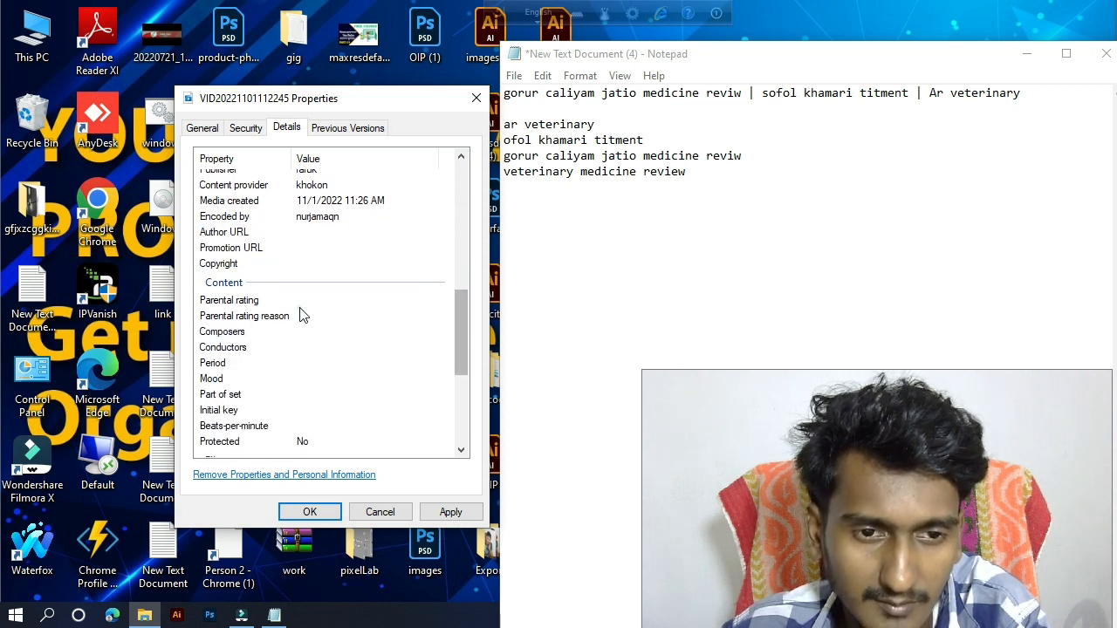
{"action": "left_click", "coordinate": [331, 299]}
{"action": "left_click", "coordinate": [206, 301]}
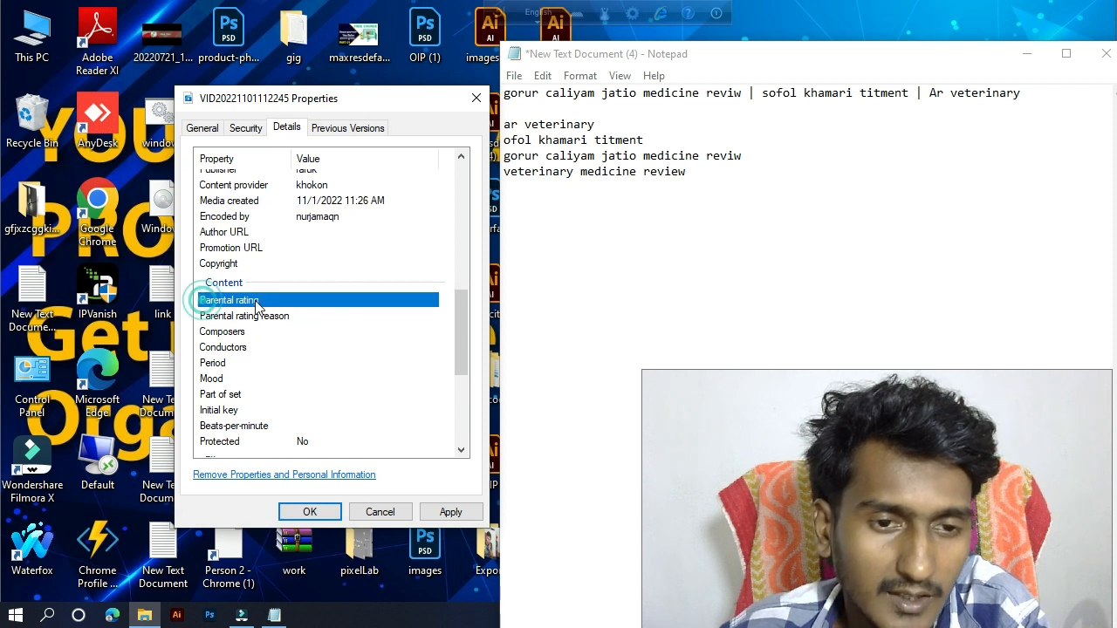
{"action": "left_click", "coordinate": [230, 316]}
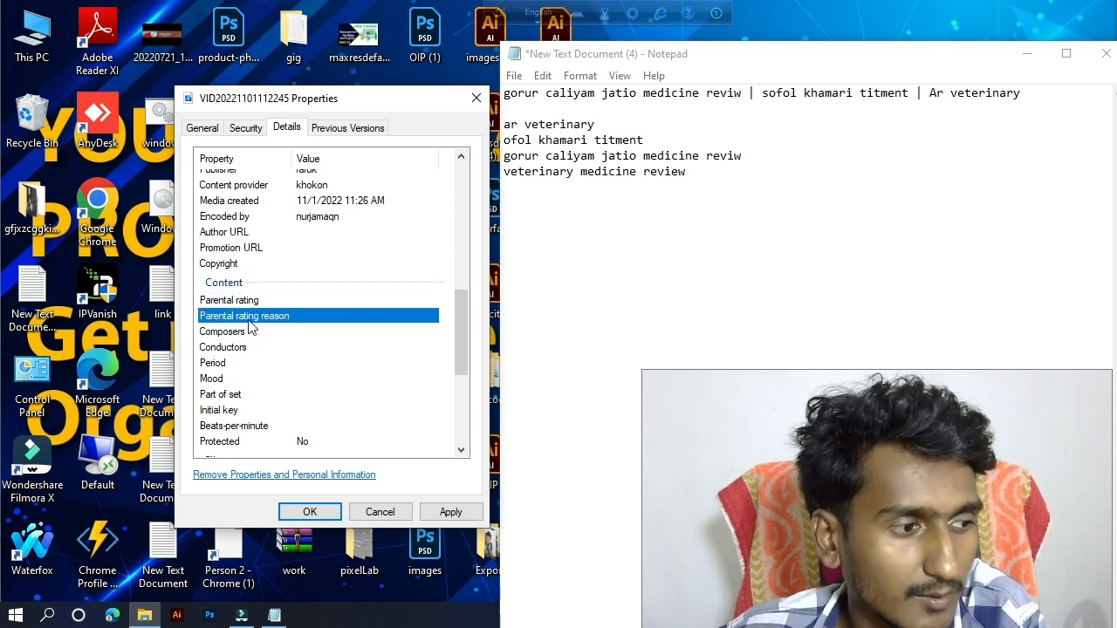
{"action": "left_click", "coordinate": [218, 347]}
{"action": "left_click", "coordinate": [235, 379]}
{"action": "left_click", "coordinate": [223, 395]}
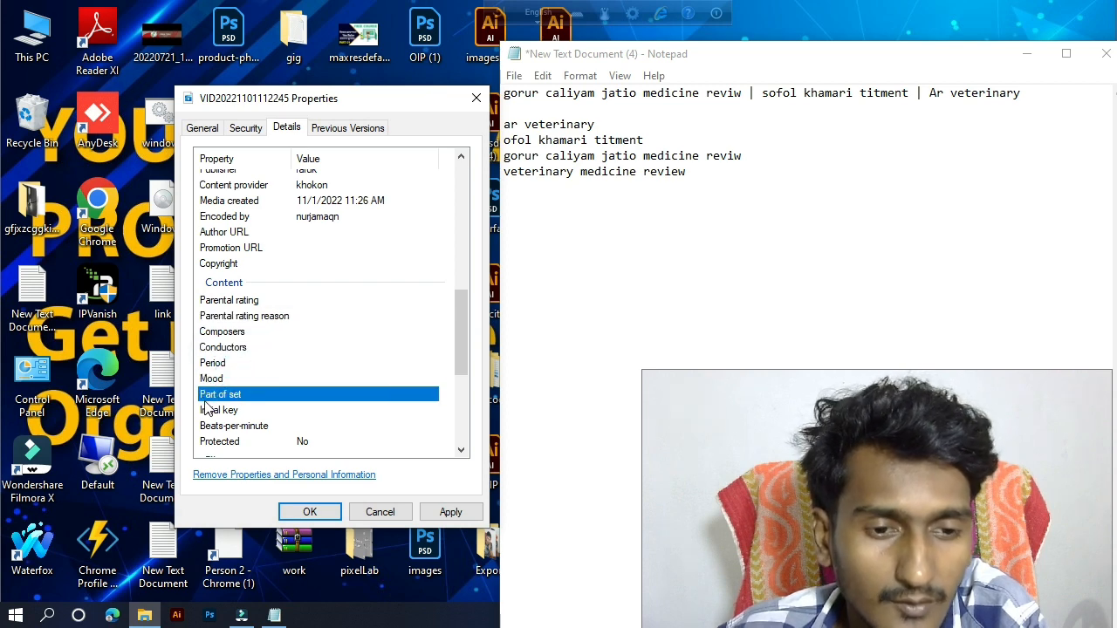
{"action": "left_click", "coordinate": [220, 410]}
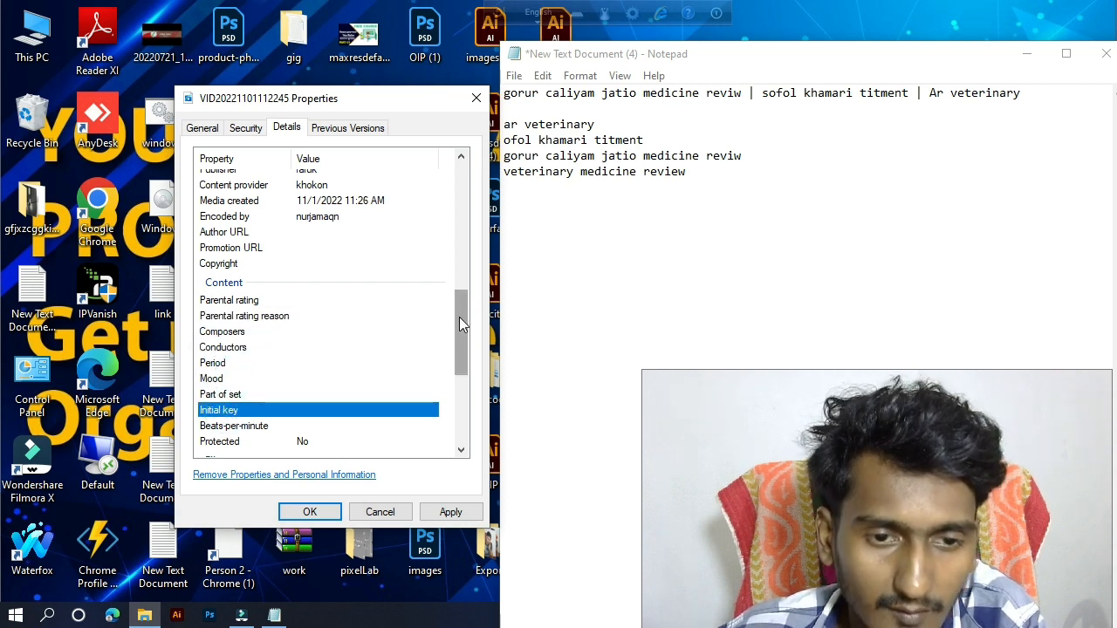
Step: Review the video's File section properties, from Name down to Owner and Computer
{"action": "left_click_drag", "start_coordinate": [459, 317], "coordinate": [458, 349]}
{"action": "left_click_drag", "start_coordinate": [457, 359], "coordinate": [456, 363]}
{"action": "left_click", "coordinate": [351, 331]}
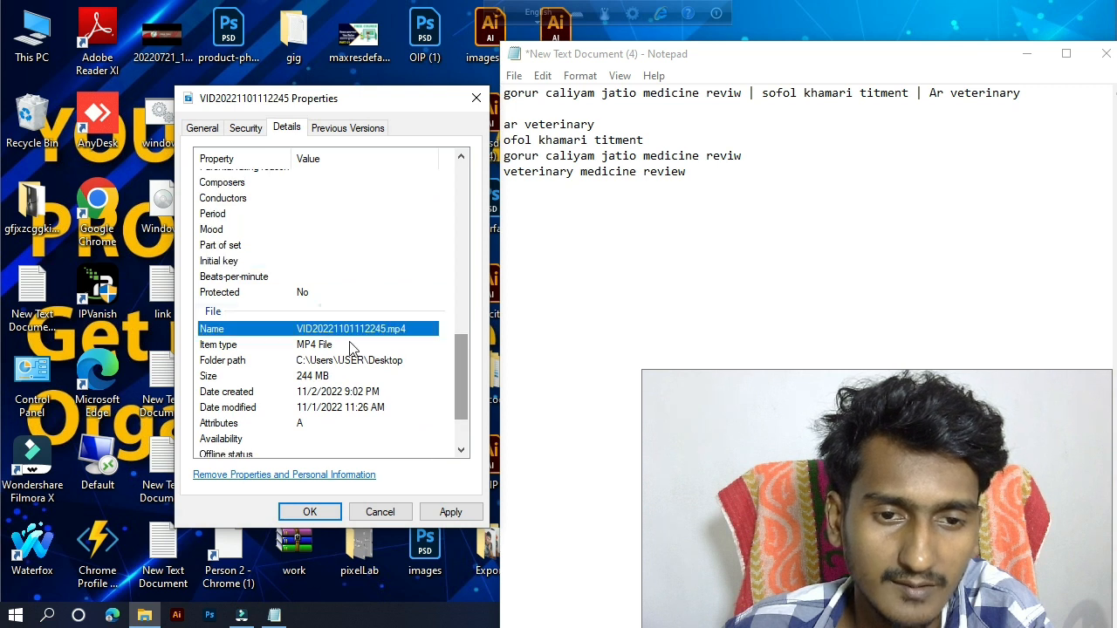
{"action": "left_click", "coordinate": [357, 406]}
{"action": "left_click", "coordinate": [372, 441]}
{"action": "left_click", "coordinate": [373, 422]}
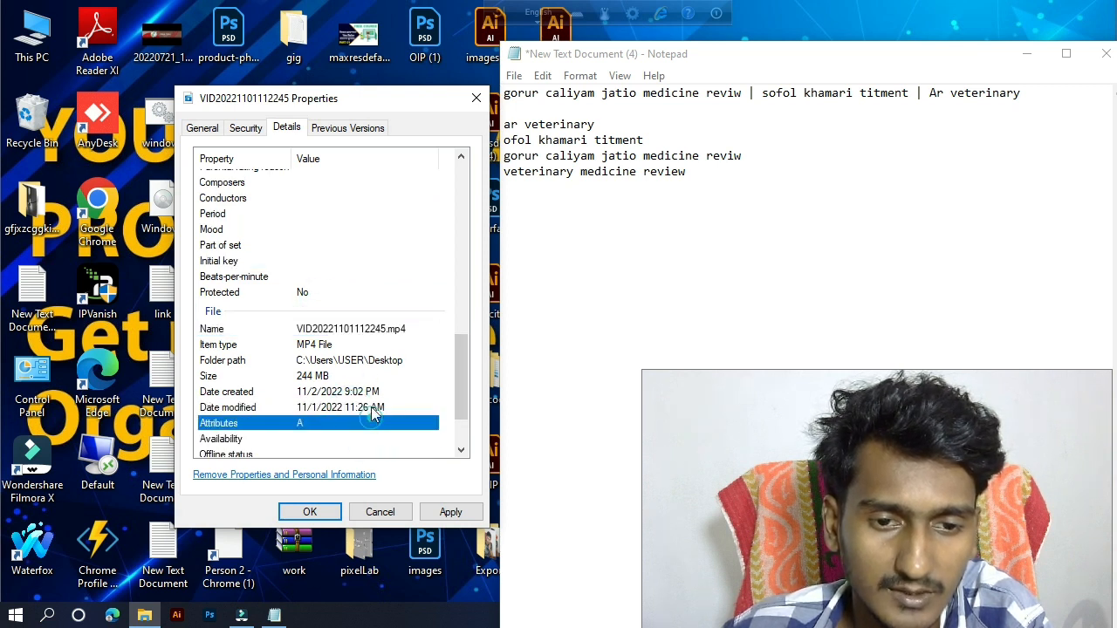
{"action": "scroll", "coordinate": [449, 368], "scroll_direction": "down", "scroll_amount": 2}
{"action": "left_click", "coordinate": [356, 381]}
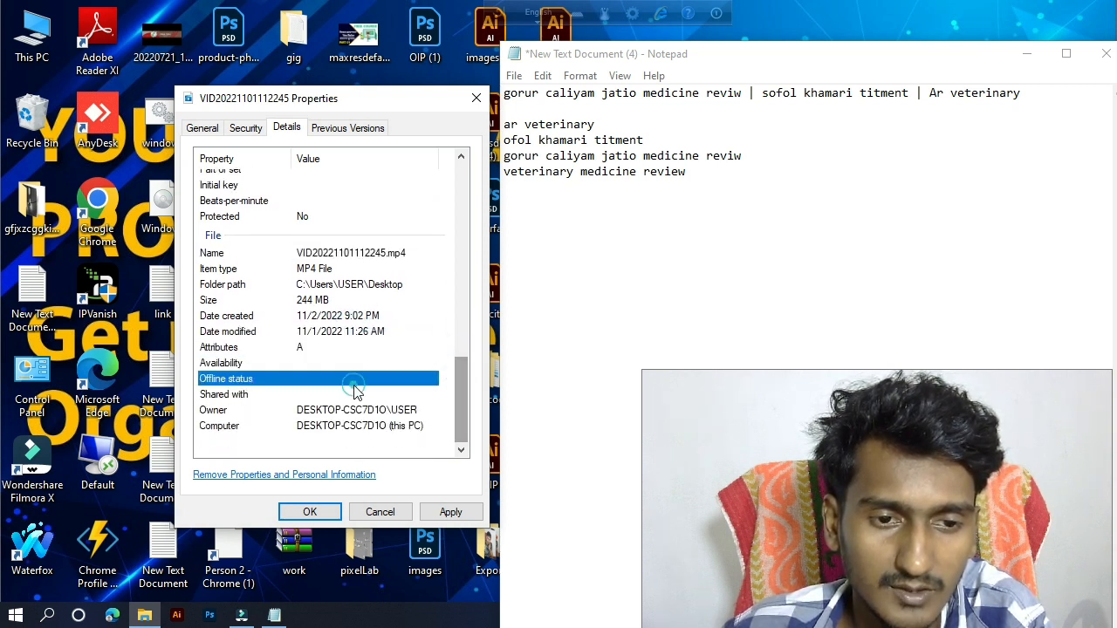
{"action": "left_click", "coordinate": [352, 395]}
{"action": "left_click", "coordinate": [358, 410]}
{"action": "left_click", "coordinate": [359, 425]}
{"action": "left_click", "coordinate": [363, 441]}
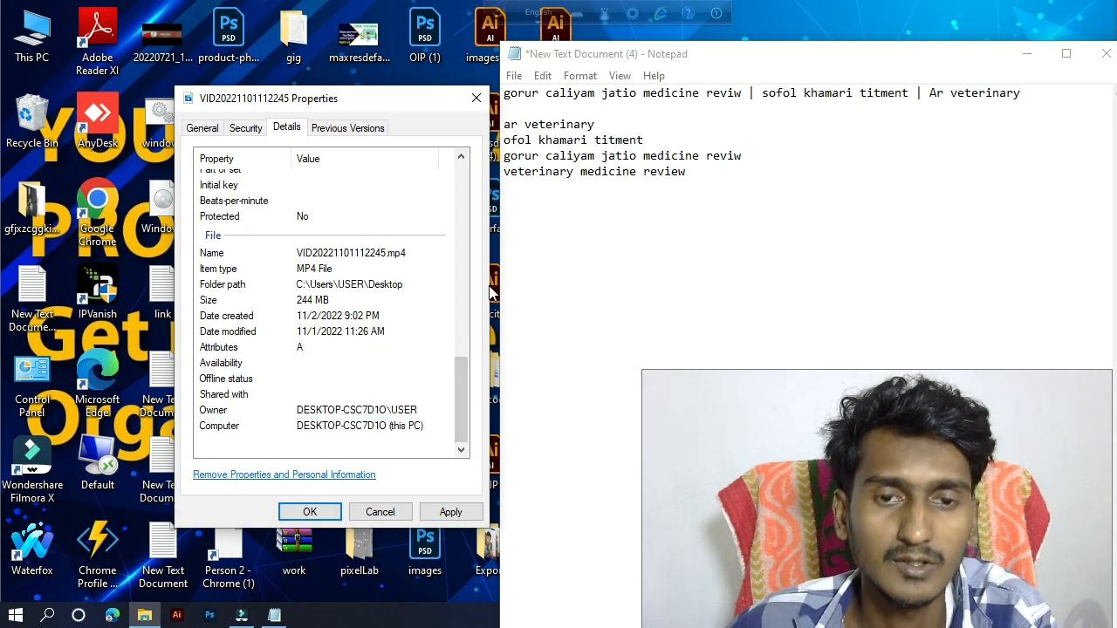
{"action": "left_click_drag", "start_coordinate": [884, 463], "coordinate": [819, 316]}
{"action": "left_click_drag", "start_coordinate": [581, 228], "coordinate": [840, 374]}
{"action": "left_click", "coordinate": [849, 294]}
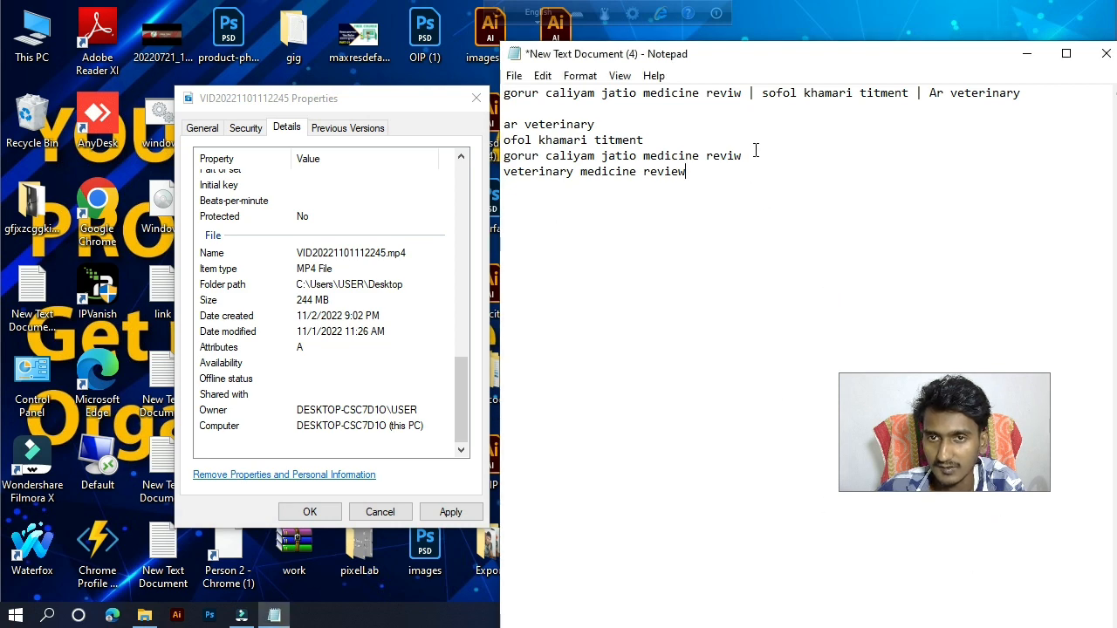
{"action": "left_click_drag", "start_coordinate": [754, 63], "coordinate": [673, 23]}
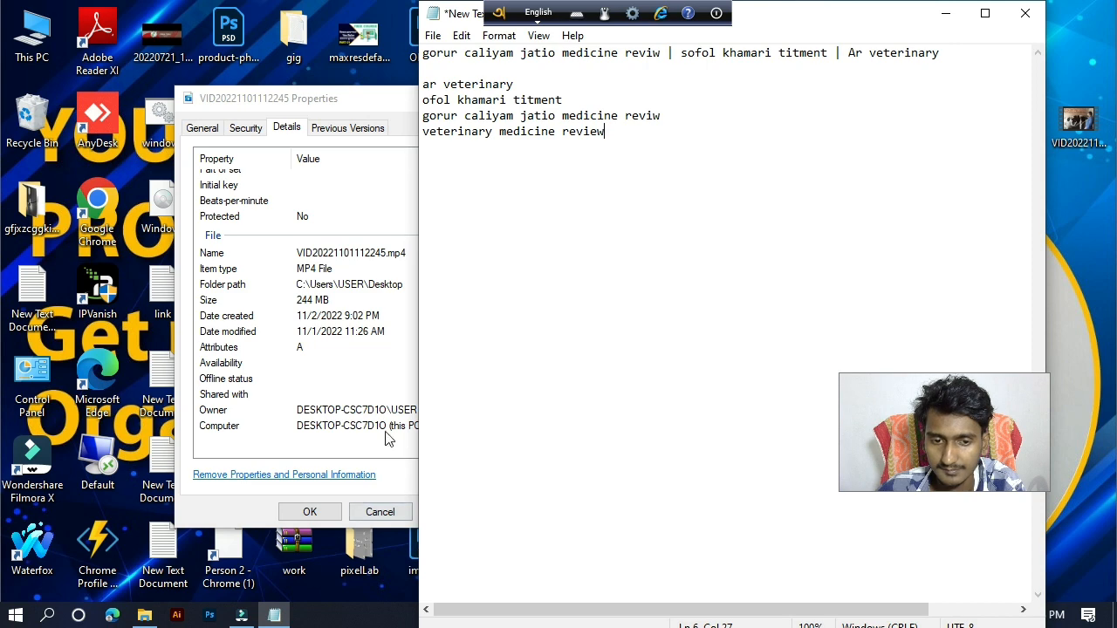
{"action": "left_click_drag", "start_coordinate": [319, 101], "coordinate": [186, 15]}
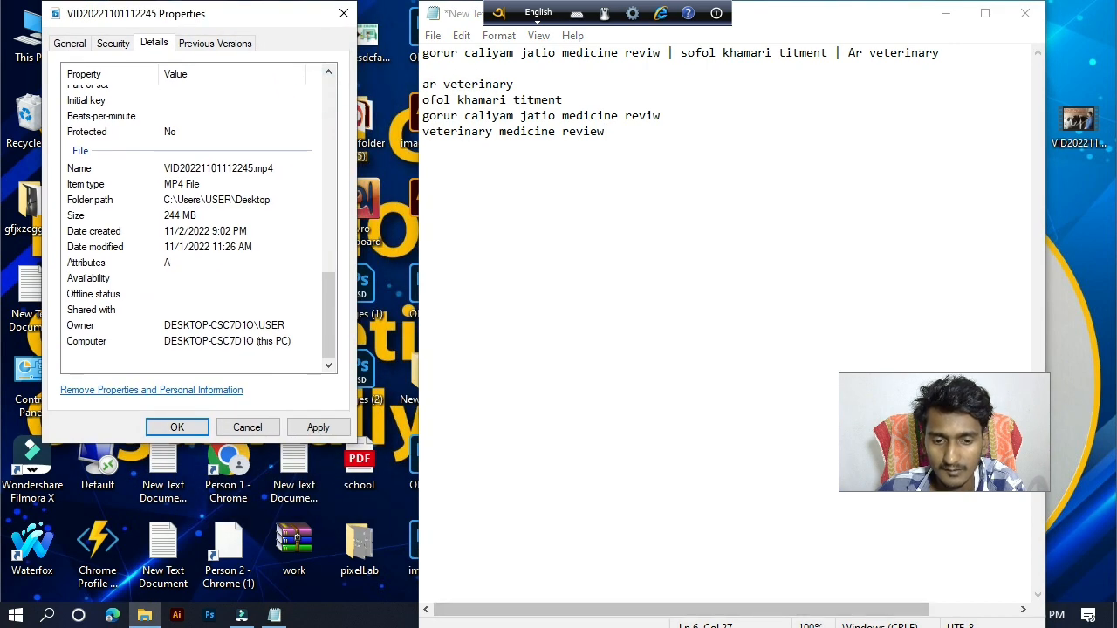
{"action": "left_click_drag", "start_coordinate": [422, 624], "coordinate": [458, 624]}
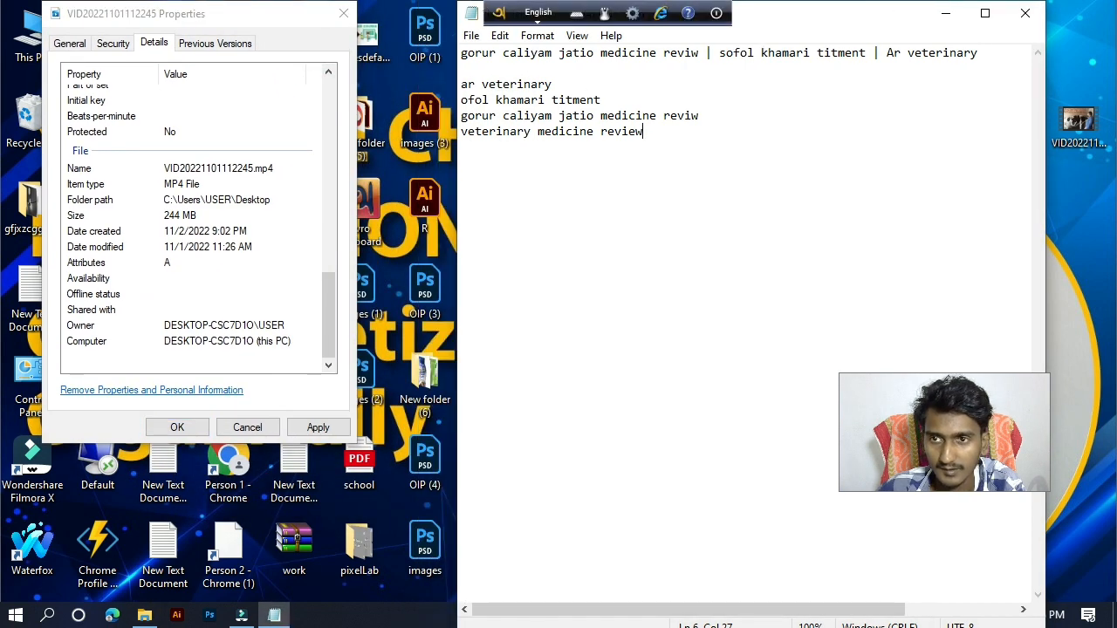
{"action": "left_click", "coordinate": [999, 20]}
{"action": "left_click", "coordinate": [1040, 12]}
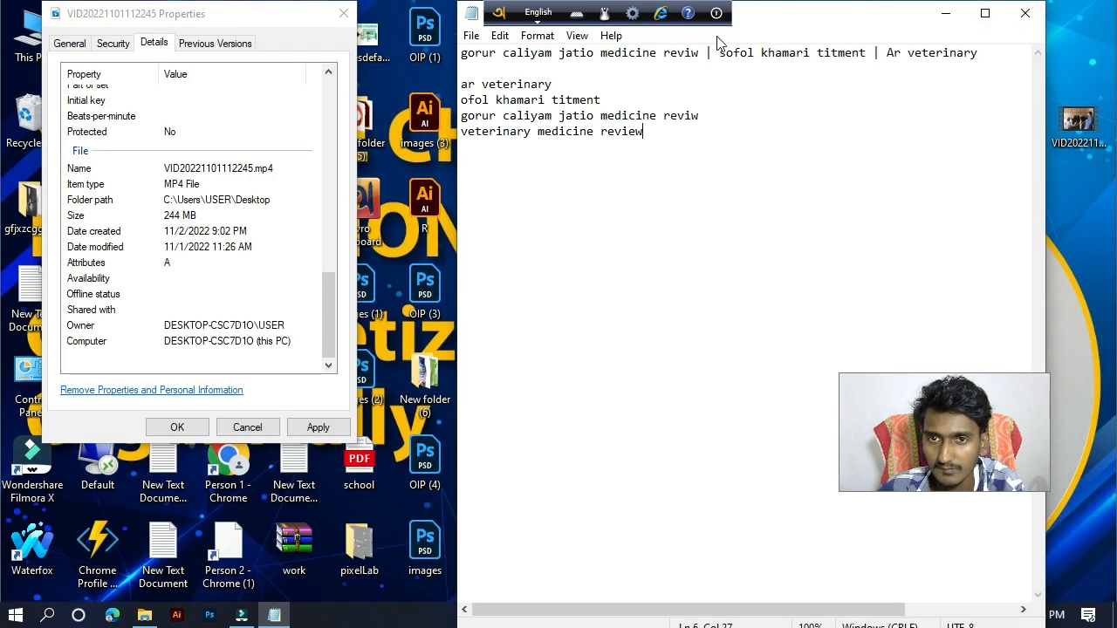
{"action": "left_click_drag", "start_coordinate": [764, 24], "coordinate": [604, 21]}
{"action": "left_click", "coordinate": [946, 615]}
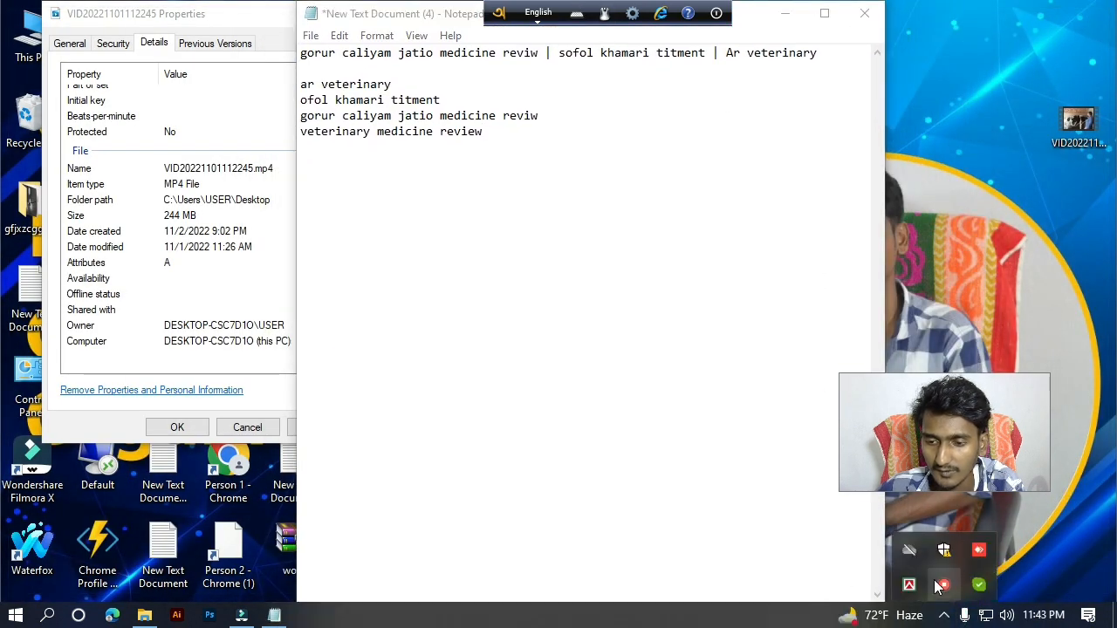
{"action": "right_click", "coordinate": [941, 585]}
{"action": "left_click", "coordinate": [940, 536]}
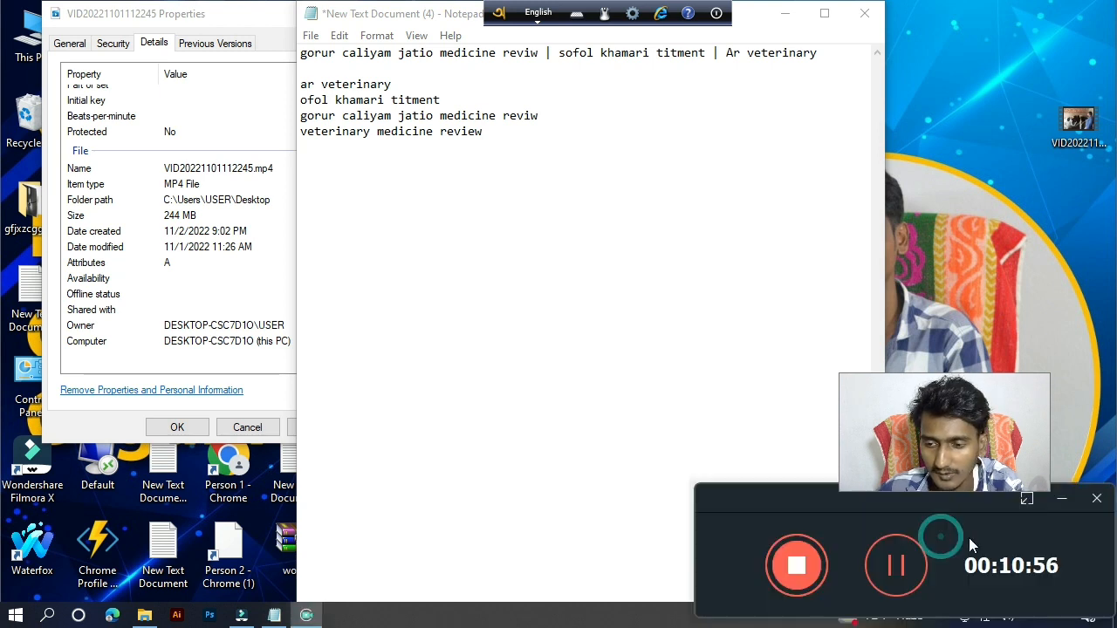
{"action": "left_click", "coordinate": [1062, 499]}
{"action": "left_click_drag", "start_coordinate": [440, 21], "coordinate": [701, 33]}
{"action": "left_click_drag", "start_coordinate": [177, 26], "coordinate": [341, 101]}
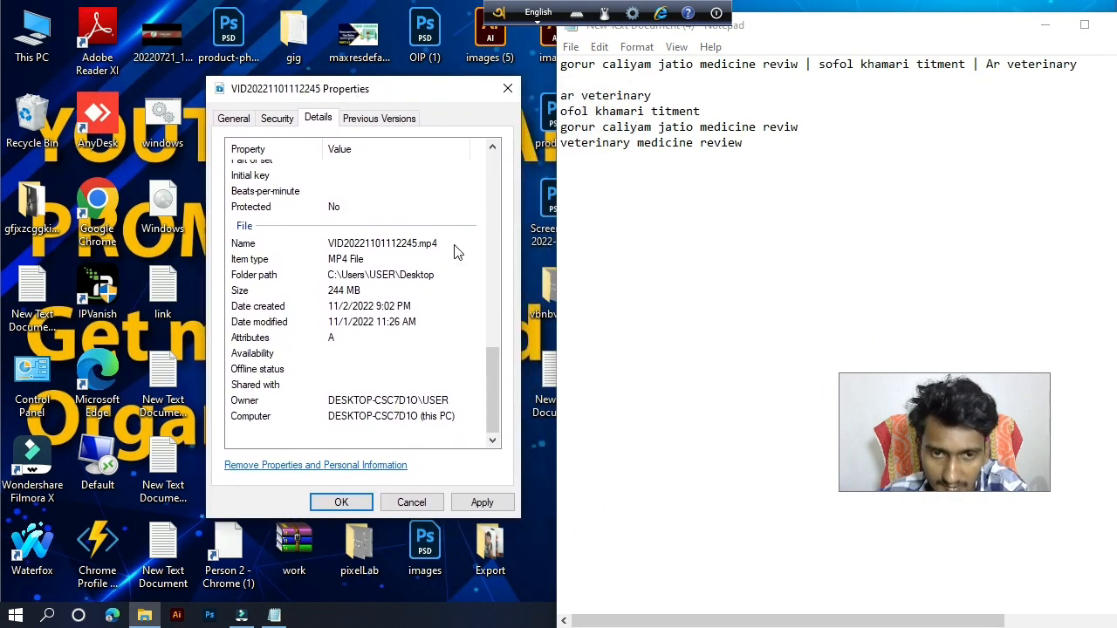
Step: Apply the edited details to the video file and close its Properties dialog
{"action": "left_click", "coordinate": [455, 500]}
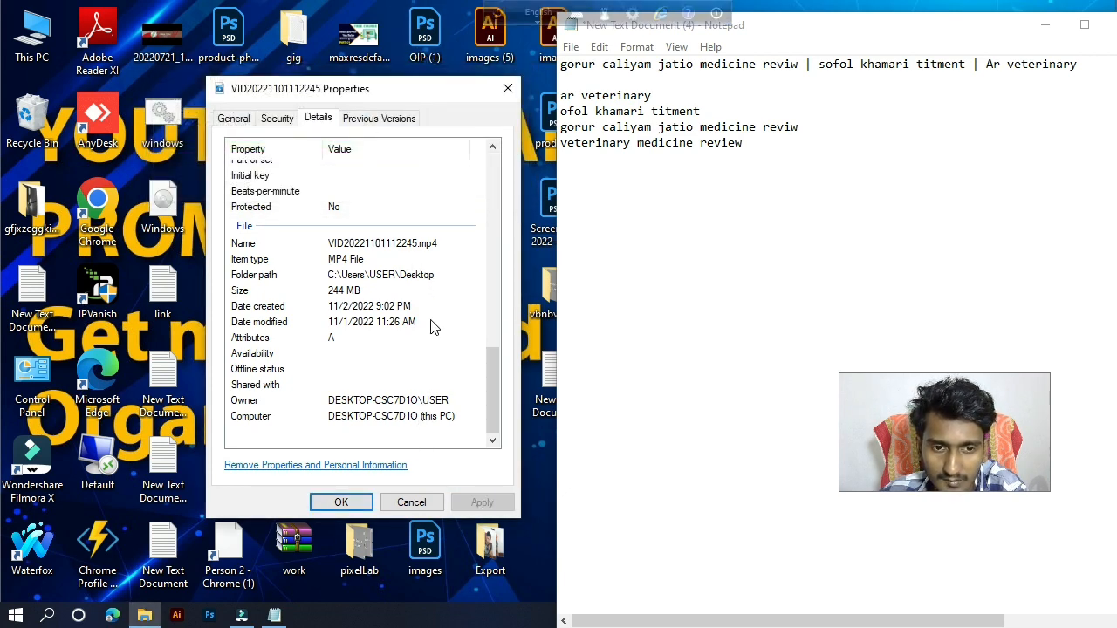
{"action": "scroll", "coordinate": [434, 328], "scroll_direction": "up", "scroll_amount": 10}
{"action": "left_click", "coordinate": [332, 504]}
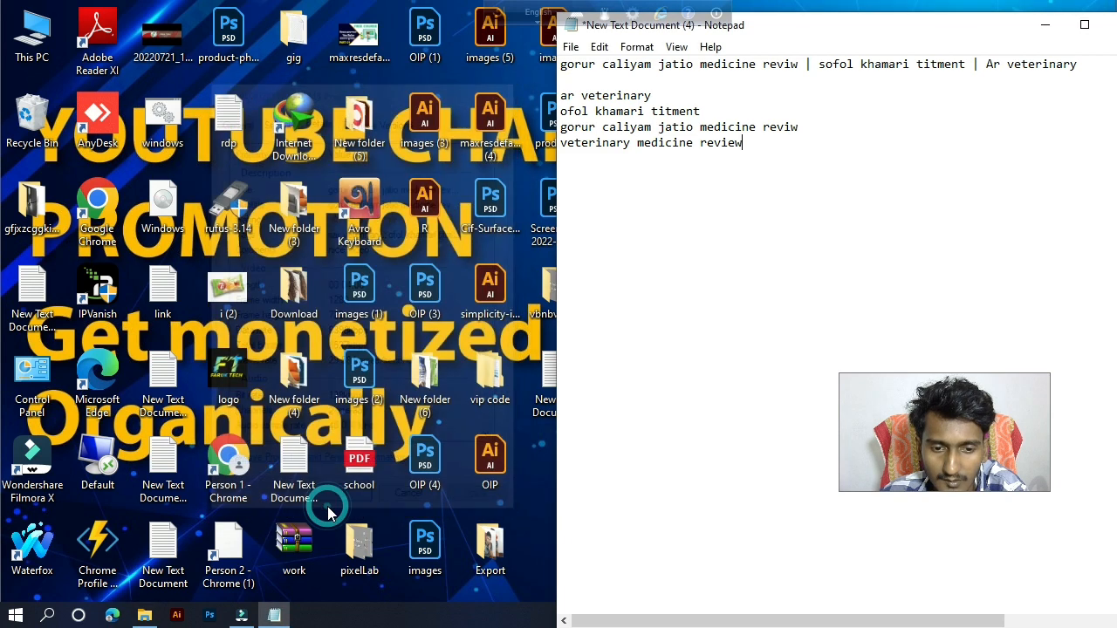
Step: Save the New Text Document (4) file holding the title and tags, and minimize its window to reveal the desktop
{"action": "left_click_drag", "start_coordinate": [777, 28], "coordinate": [269, 50]}
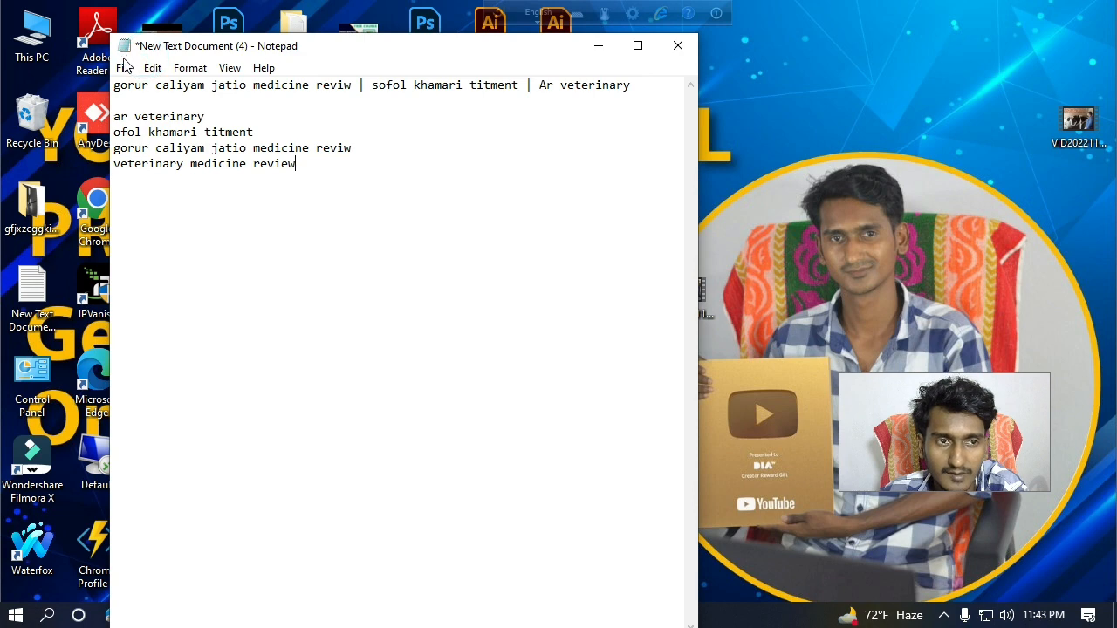
{"action": "left_click", "coordinate": [124, 66]}
{"action": "left_click", "coordinate": [146, 144]}
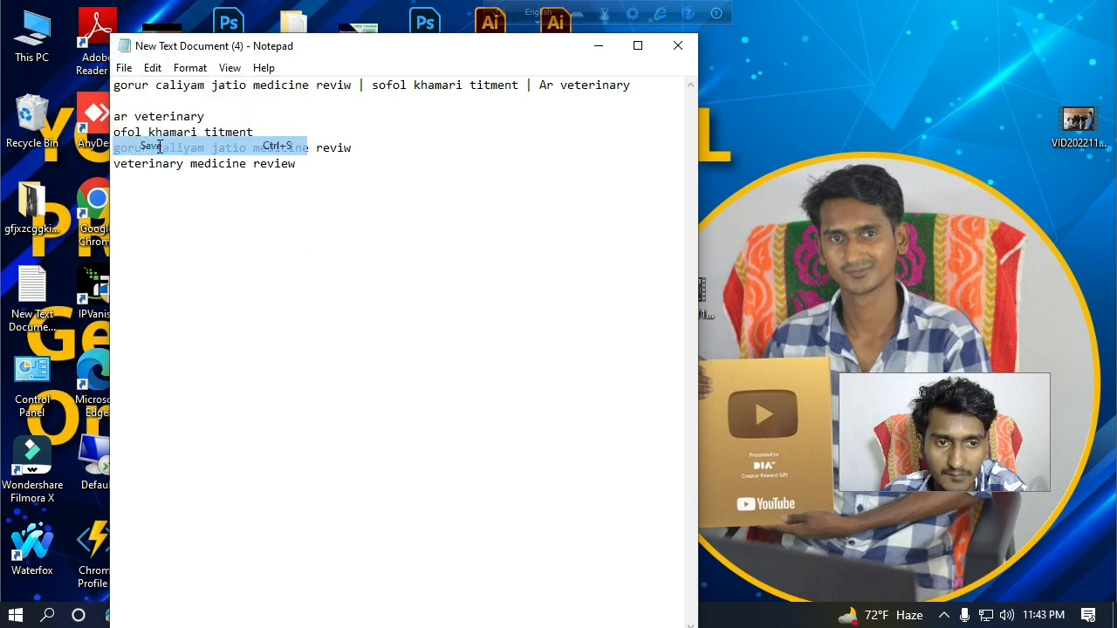
{"action": "left_click", "coordinate": [124, 67]}
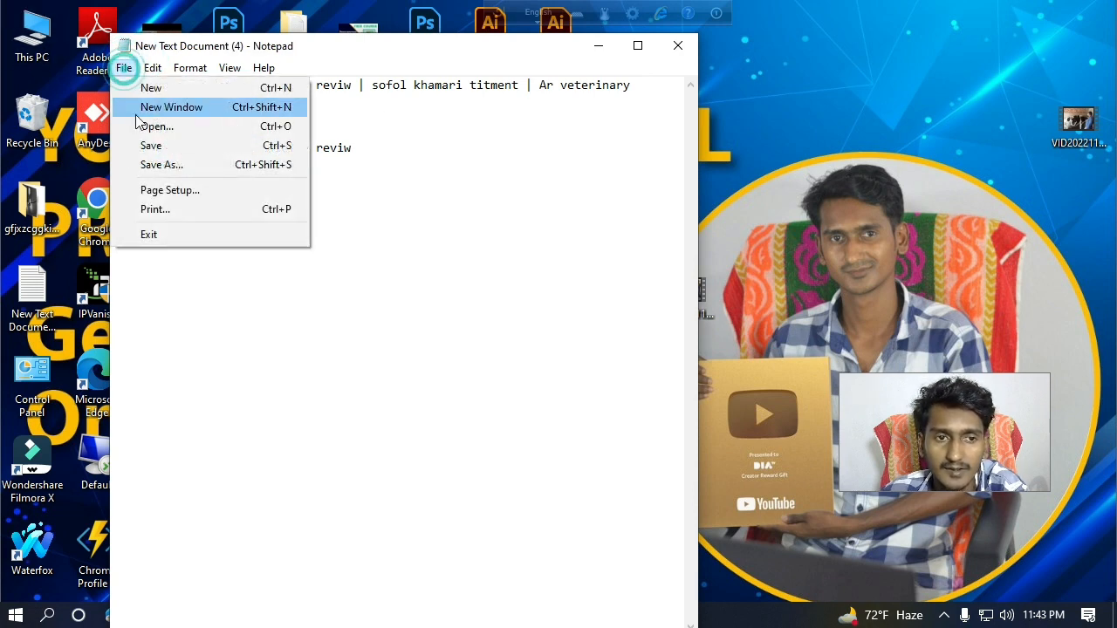
{"action": "left_click", "coordinate": [131, 145]}
{"action": "left_click_drag", "start_coordinate": [207, 48], "coordinate": [152, 52]}
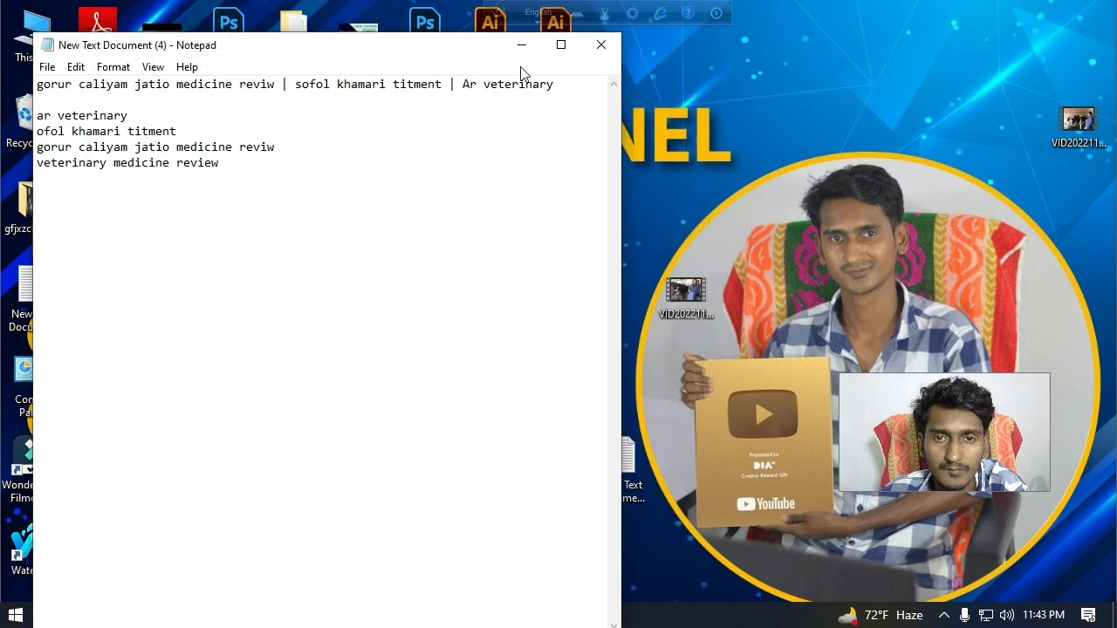
{"action": "left_click", "coordinate": [521, 44]}
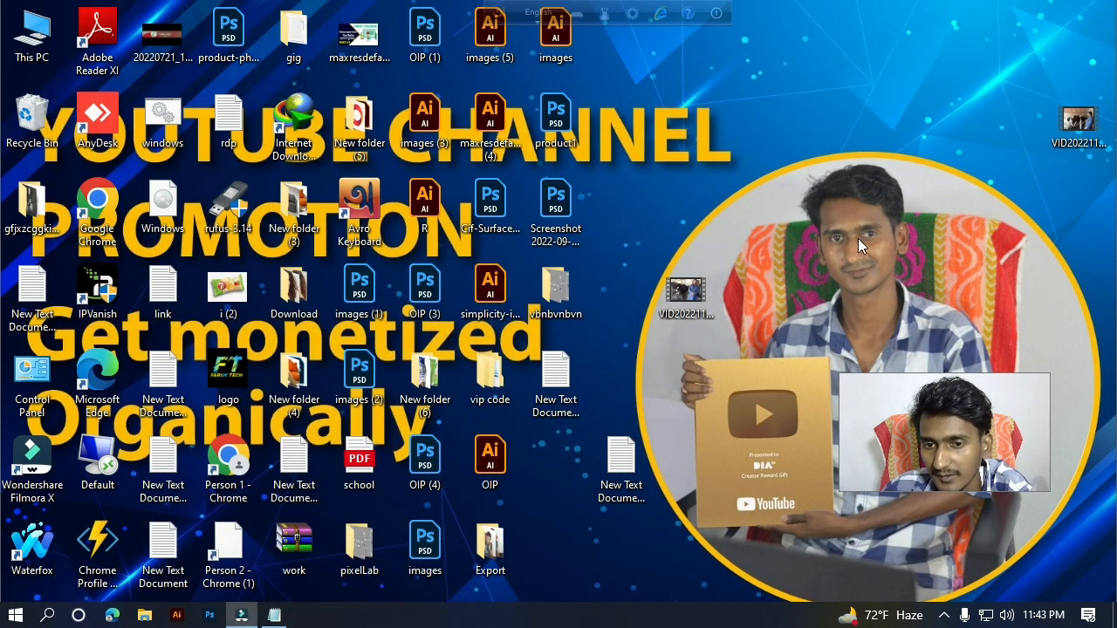
{"action": "right_click", "coordinate": [672, 296]}
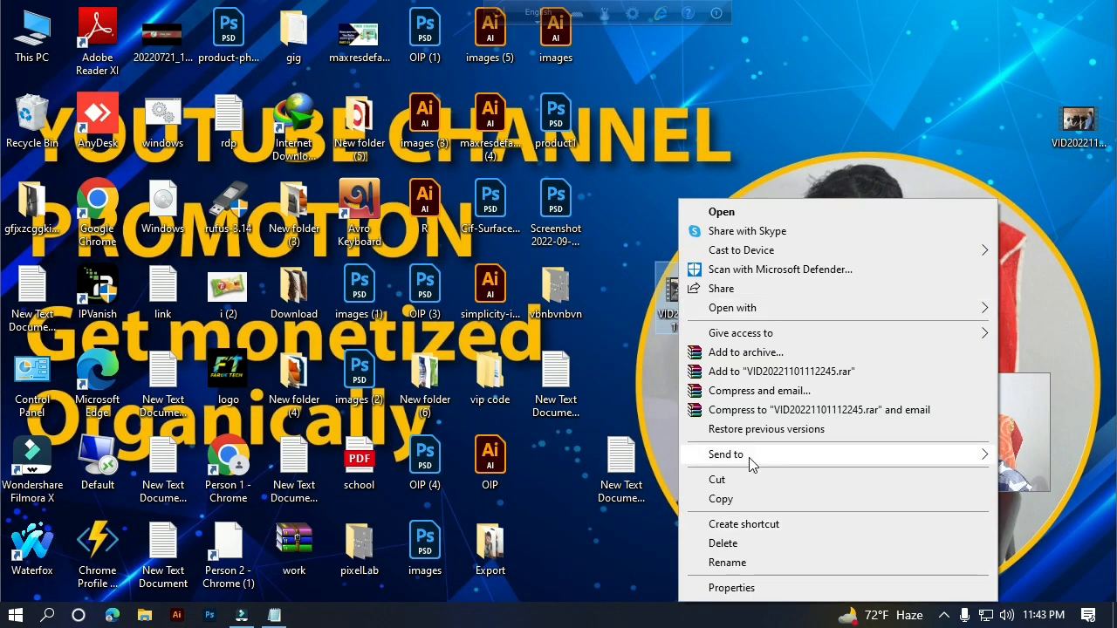
{"action": "left_click", "coordinate": [740, 587]}
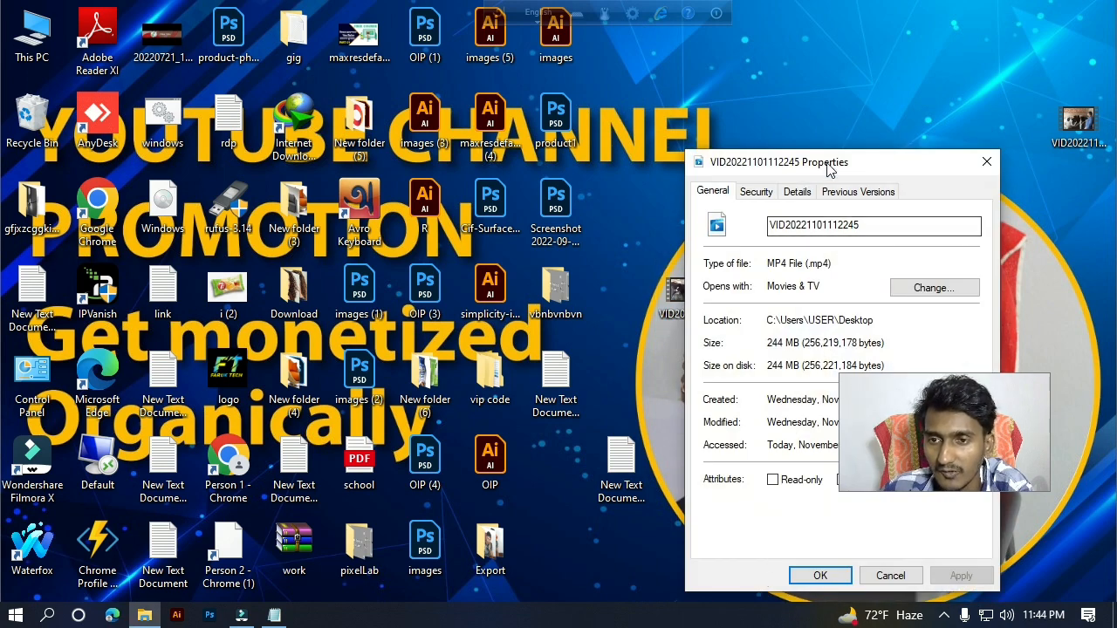
{"action": "left_click_drag", "start_coordinate": [829, 170], "coordinate": [244, 148]}
{"action": "left_click", "coordinate": [199, 159]}
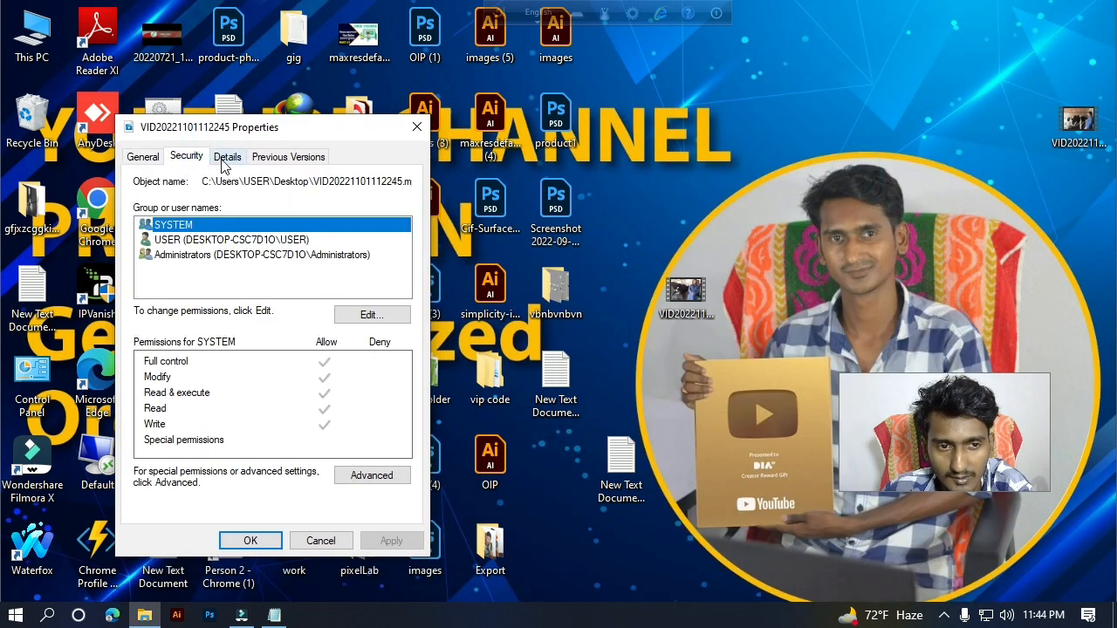
{"action": "left_click", "coordinate": [224, 156]}
{"action": "left_click", "coordinate": [242, 227]}
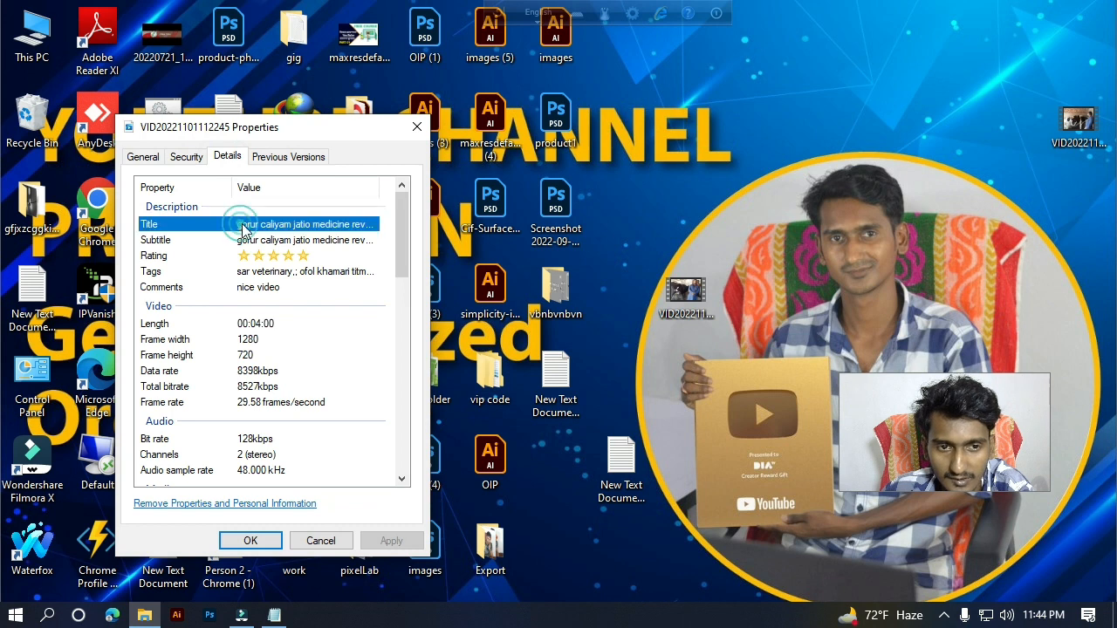
{"action": "left_click", "coordinate": [363, 193]}
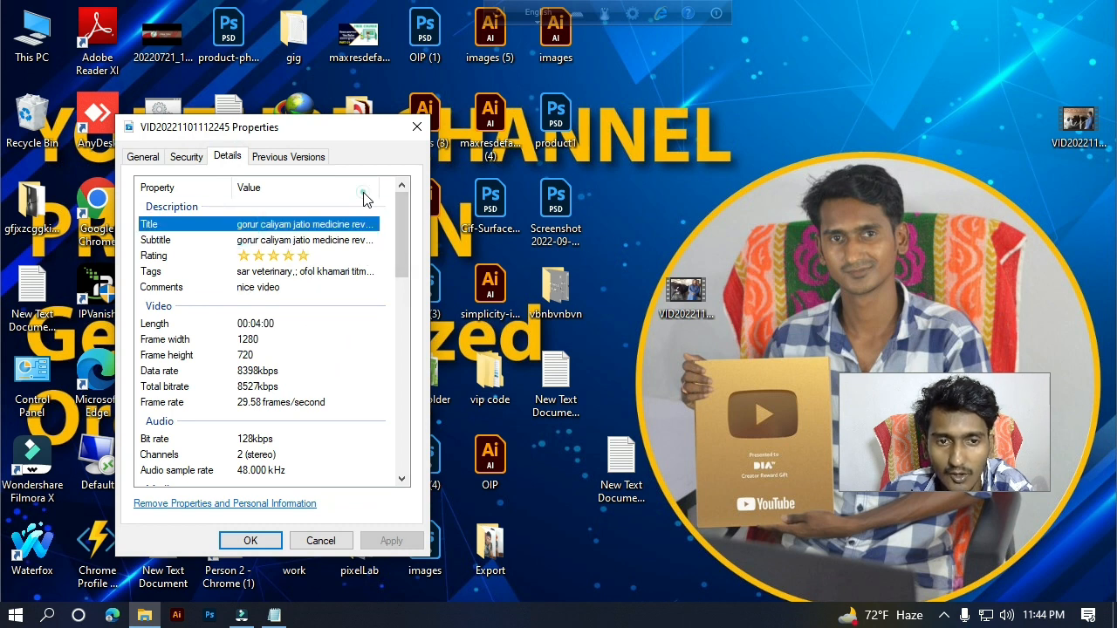
{"action": "left_click_drag", "start_coordinate": [402, 226], "coordinate": [397, 185]}
Step: Refresh the desktop twice while leaving the video's Properties dialog open
{"action": "right_click", "coordinate": [718, 138]}
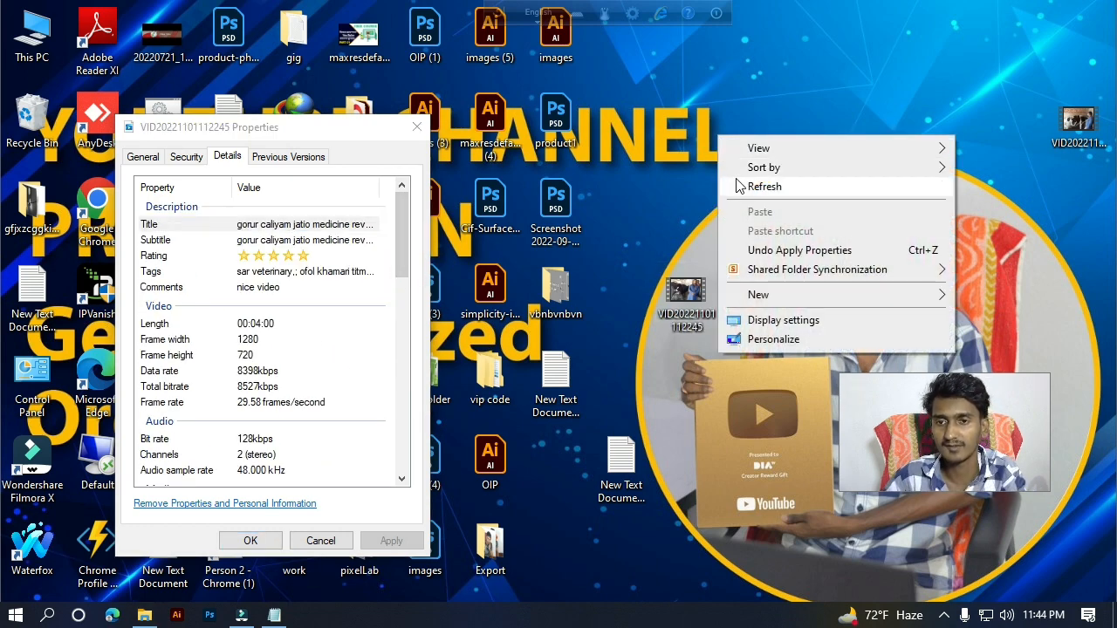
{"action": "left_click", "coordinate": [736, 178]}
{"action": "right_click", "coordinate": [736, 178]}
{"action": "left_click", "coordinate": [786, 222]}
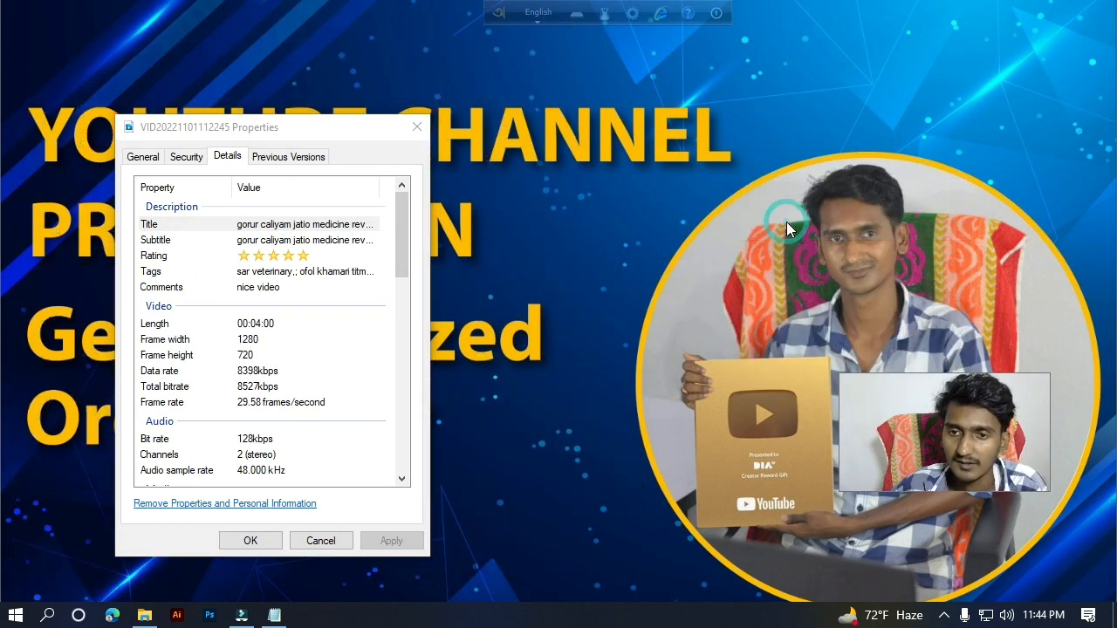